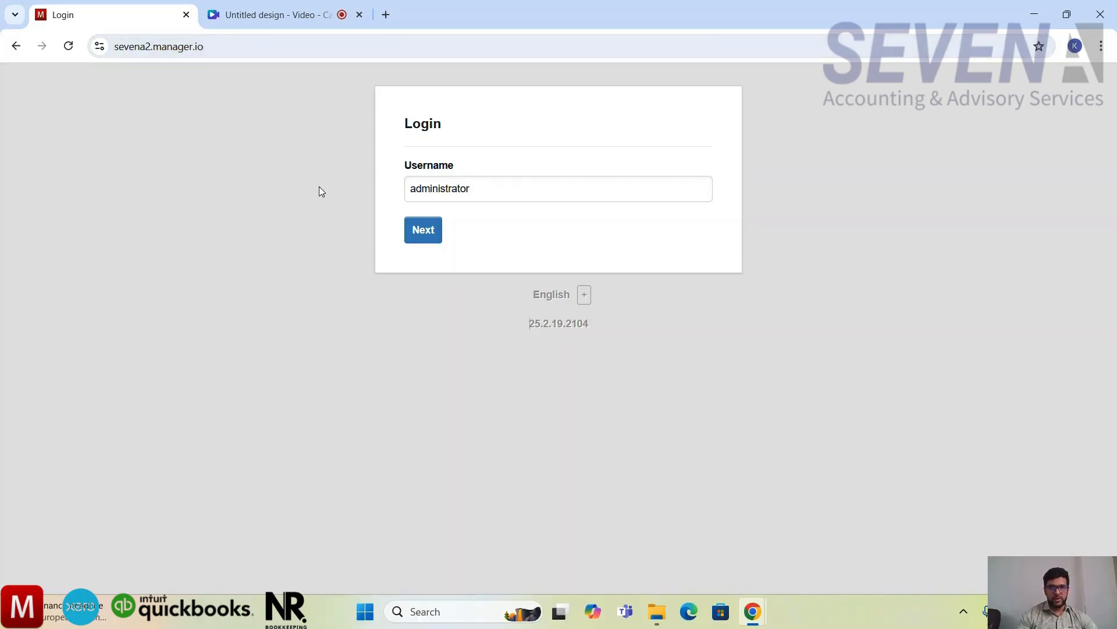
Step: Log in with the administrator username and the account password
{"action": "left_click", "coordinate": [429, 239]}
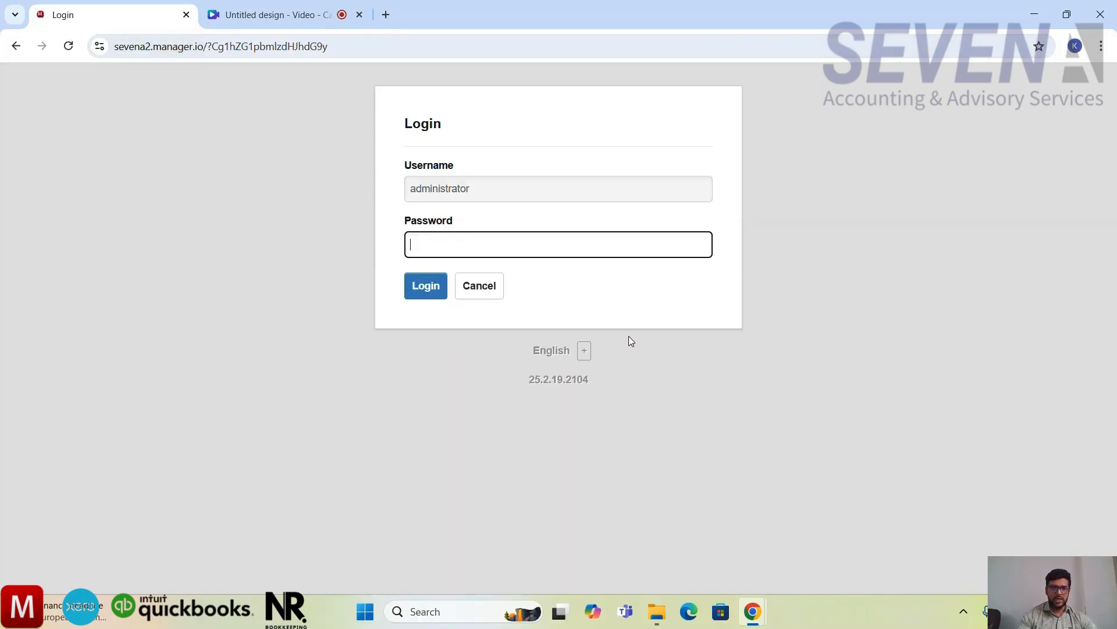
{"action": "type", "text": "•••••••••"}
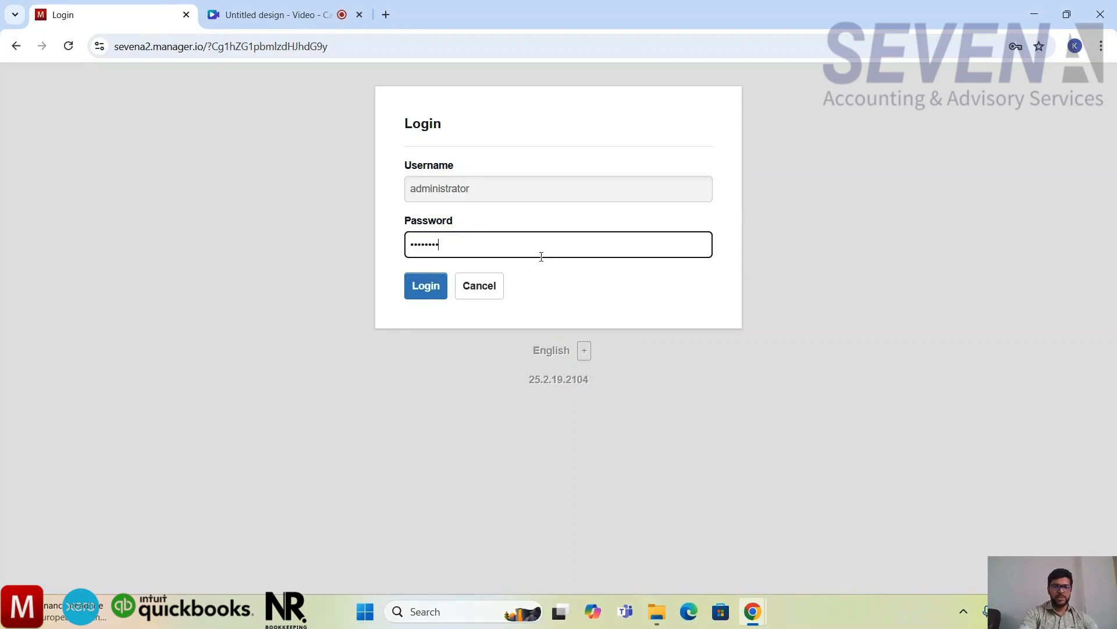
{"action": "key", "text": "Return"}
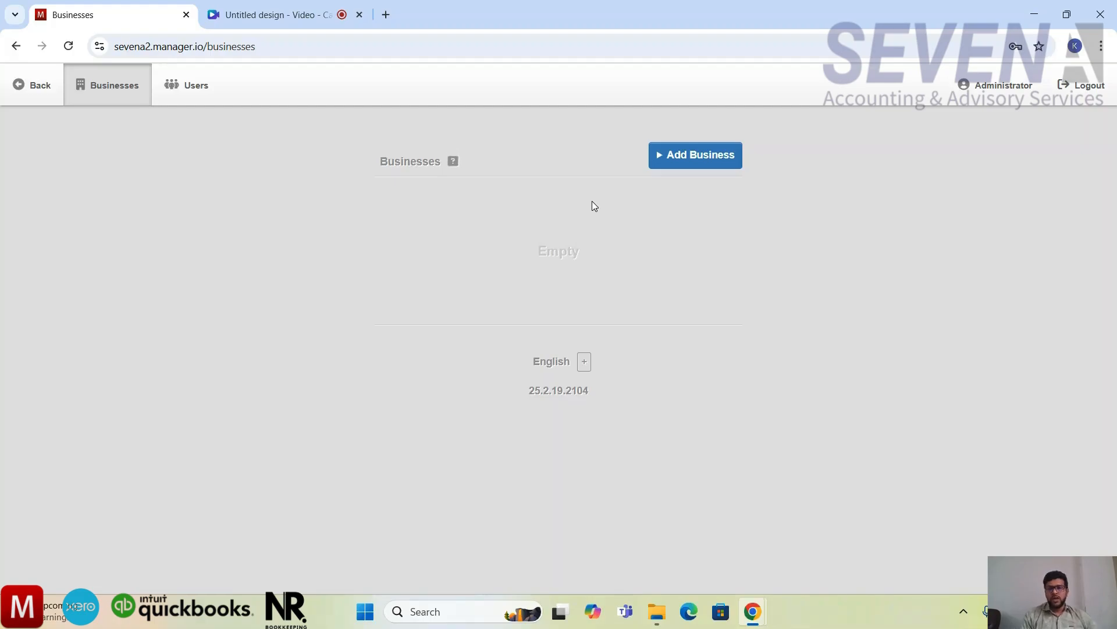
Step: Start creating a new business and set its name to Seven A Fashion Ltd
{"action": "left_click", "coordinate": [675, 170]}
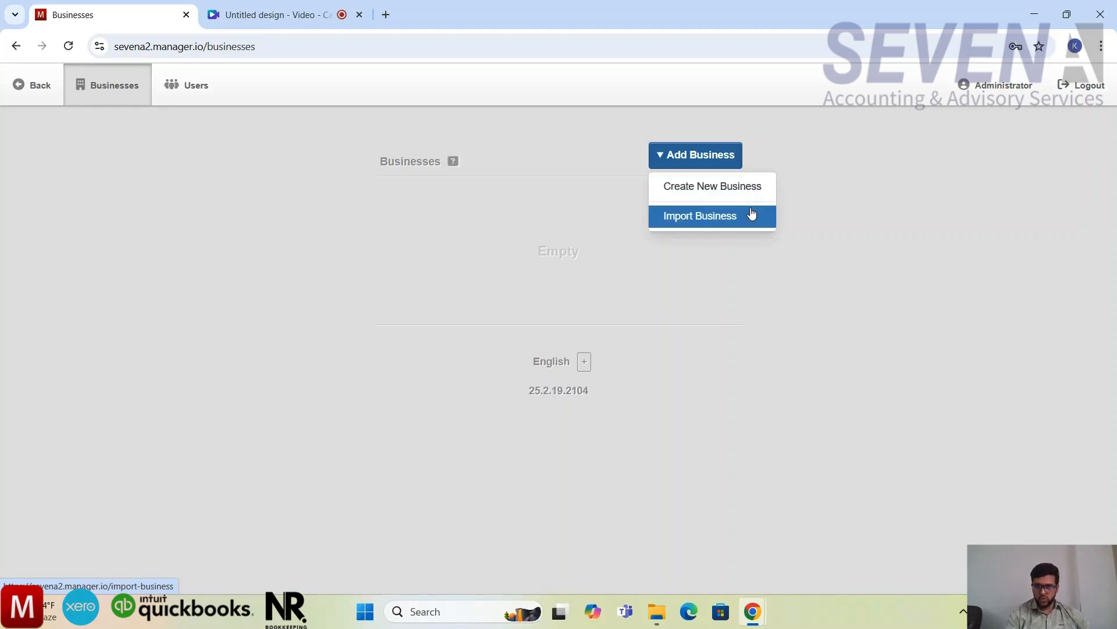
{"action": "left_click", "coordinate": [738, 195]}
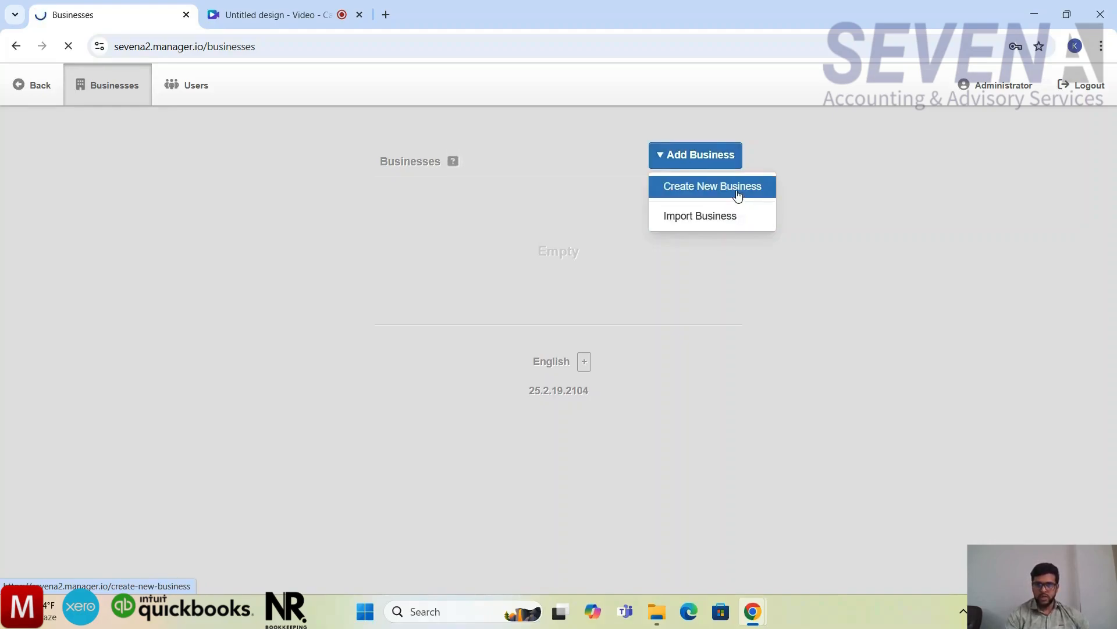
{"action": "left_click", "coordinate": [586, 232]}
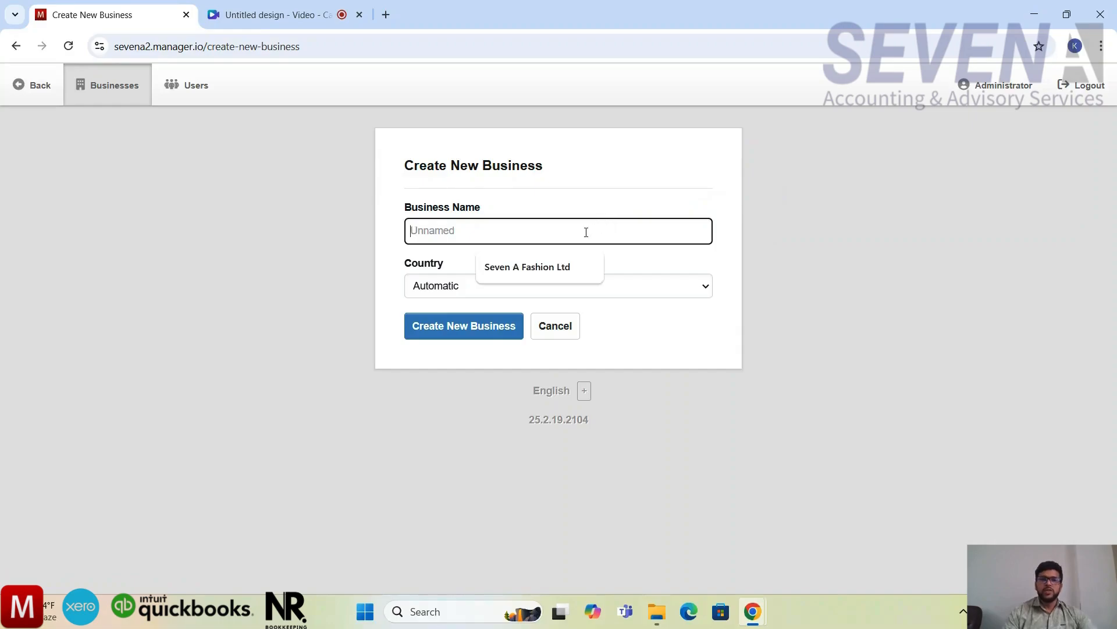
{"action": "left_click", "coordinate": [686, 187]}
{"action": "left_click", "coordinate": [558, 239]}
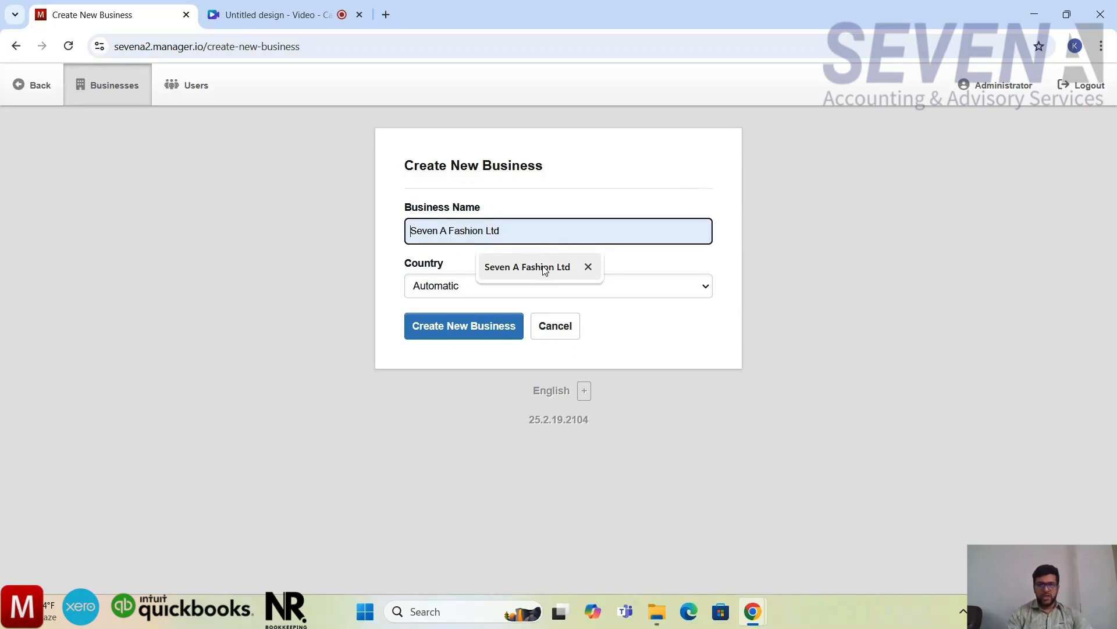
{"action": "left_click", "coordinate": [544, 269]}
{"action": "left_click", "coordinate": [596, 201]}
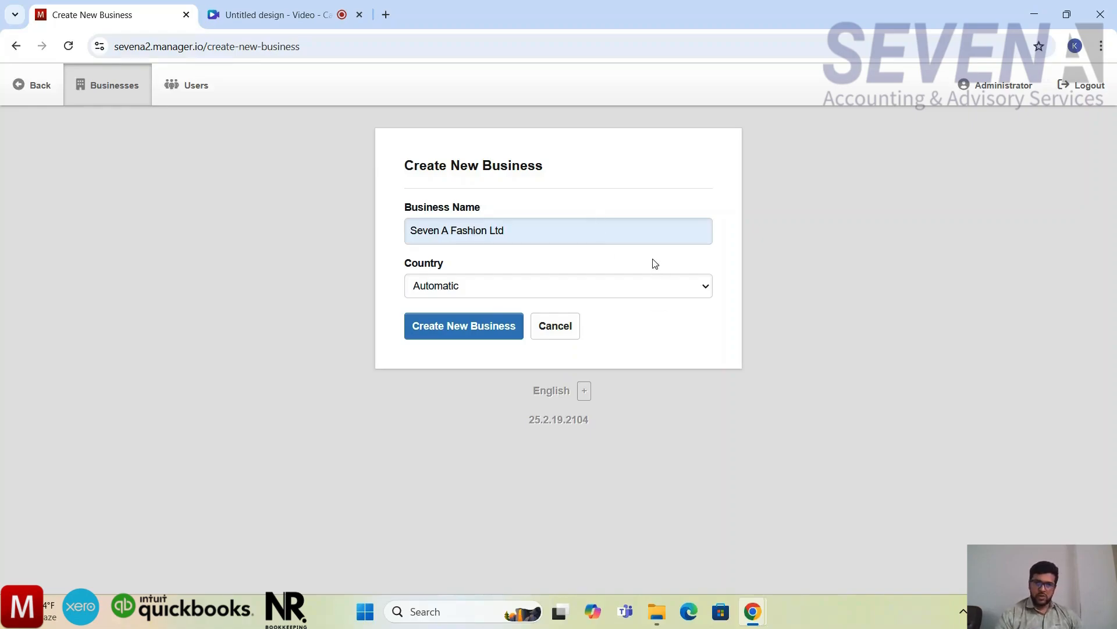
Step: Check the available countries, keep the country as Automatic, and create the new business
{"action": "left_click", "coordinate": [652, 290]}
{"action": "scroll", "coordinate": [589, 424], "scroll_direction": "down", "scroll_amount": 2}
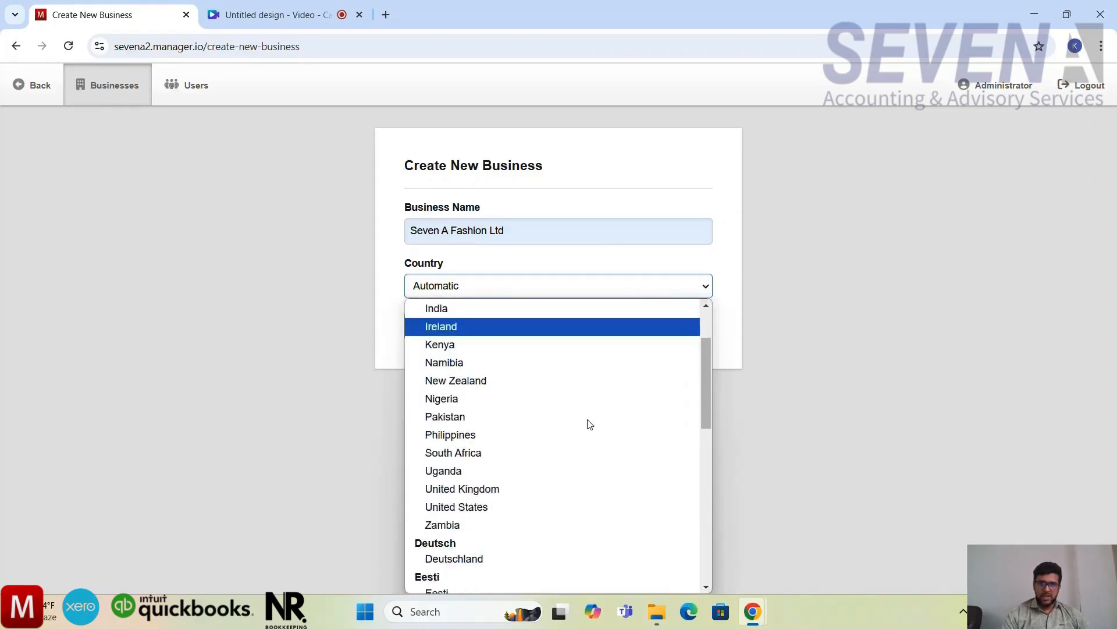
{"action": "scroll", "coordinate": [589, 425], "scroll_direction": "down", "scroll_amount": 8}
{"action": "scroll", "coordinate": [589, 424], "scroll_direction": "up", "scroll_amount": 5}
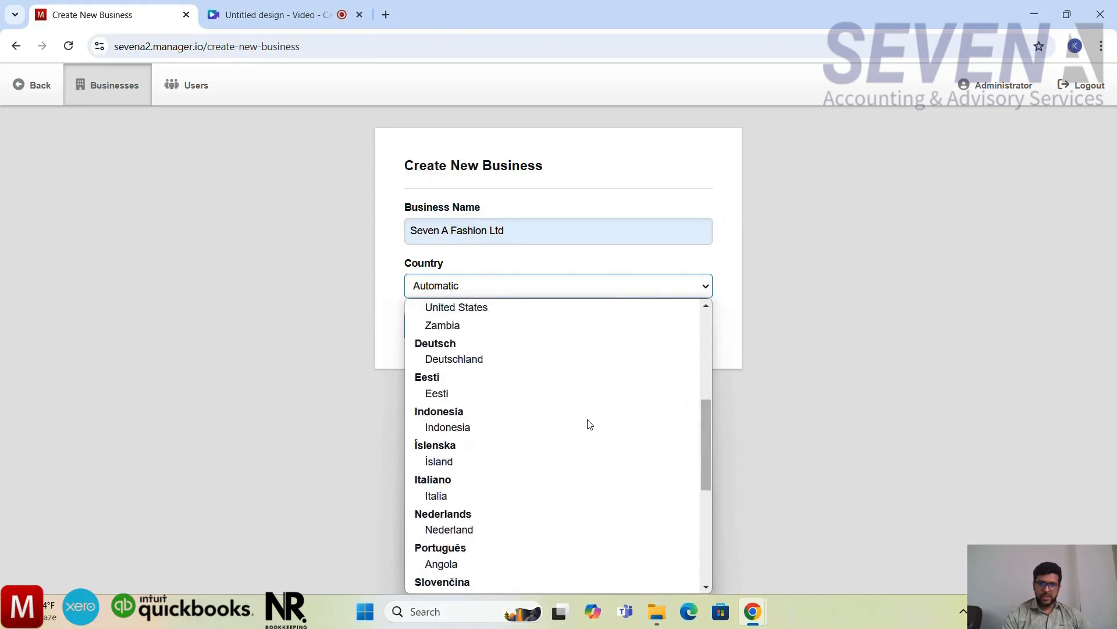
{"action": "scroll", "coordinate": [589, 424], "scroll_direction": "up", "scroll_amount": 2}
{"action": "left_click", "coordinate": [613, 274]}
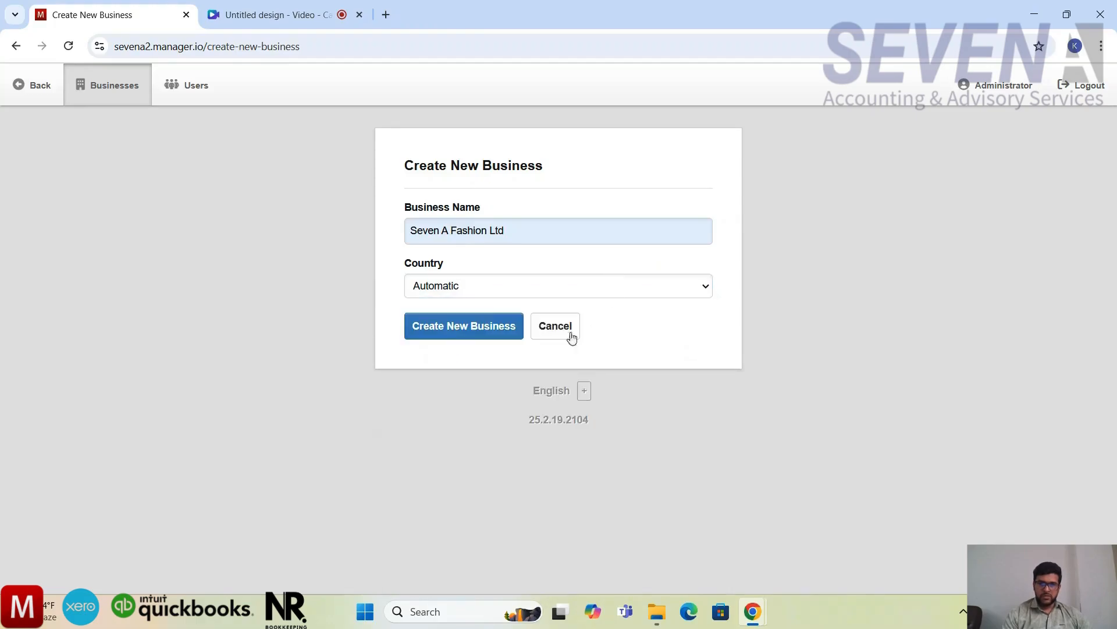
{"action": "left_click", "coordinate": [498, 331]}
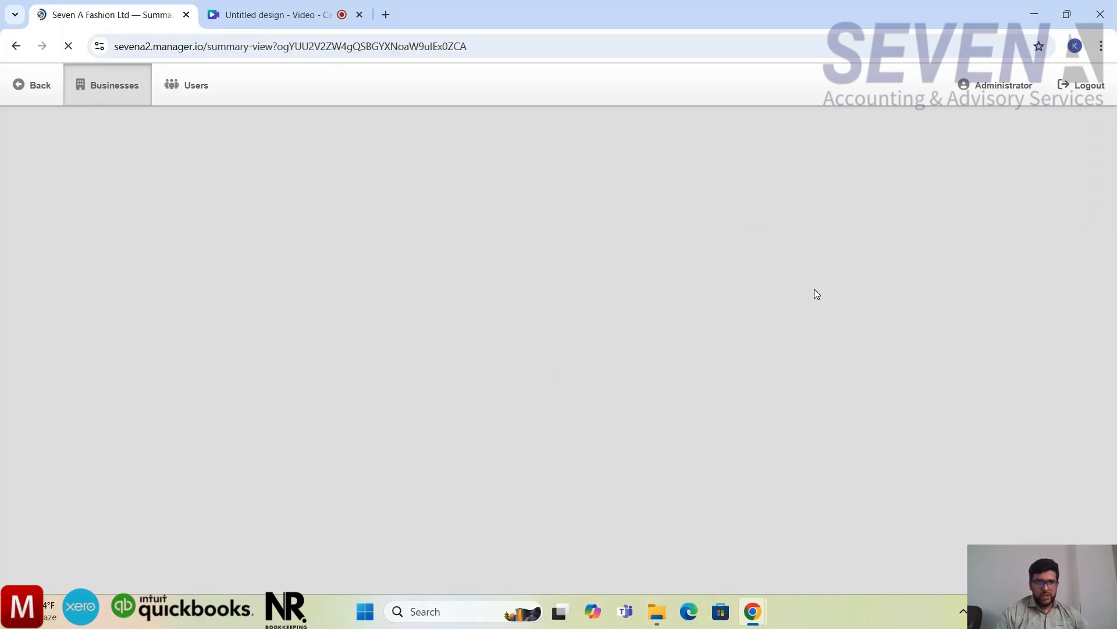
Step: Examine the new business's summary, covering the balance sheet sections and the profit and loss accounts down to net profit
{"action": "scroll", "coordinate": [817, 294], "scroll_direction": "down", "scroll_amount": 1}
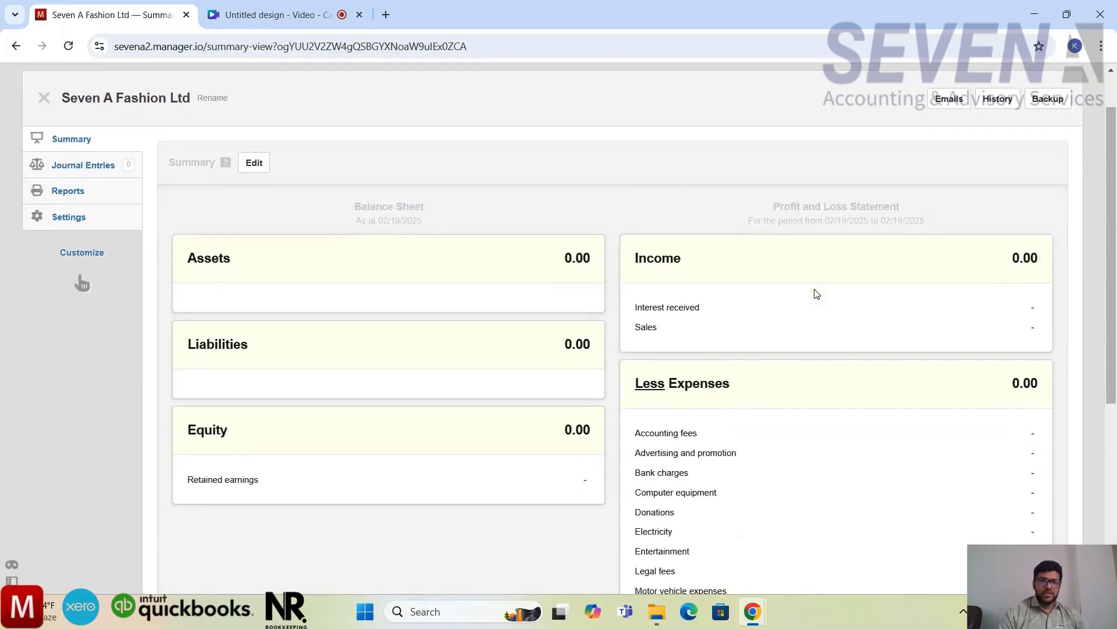
{"action": "scroll", "coordinate": [816, 294], "scroll_direction": "down", "scroll_amount": 5}
{"action": "scroll", "coordinate": [816, 294], "scroll_direction": "up", "scroll_amount": 6}
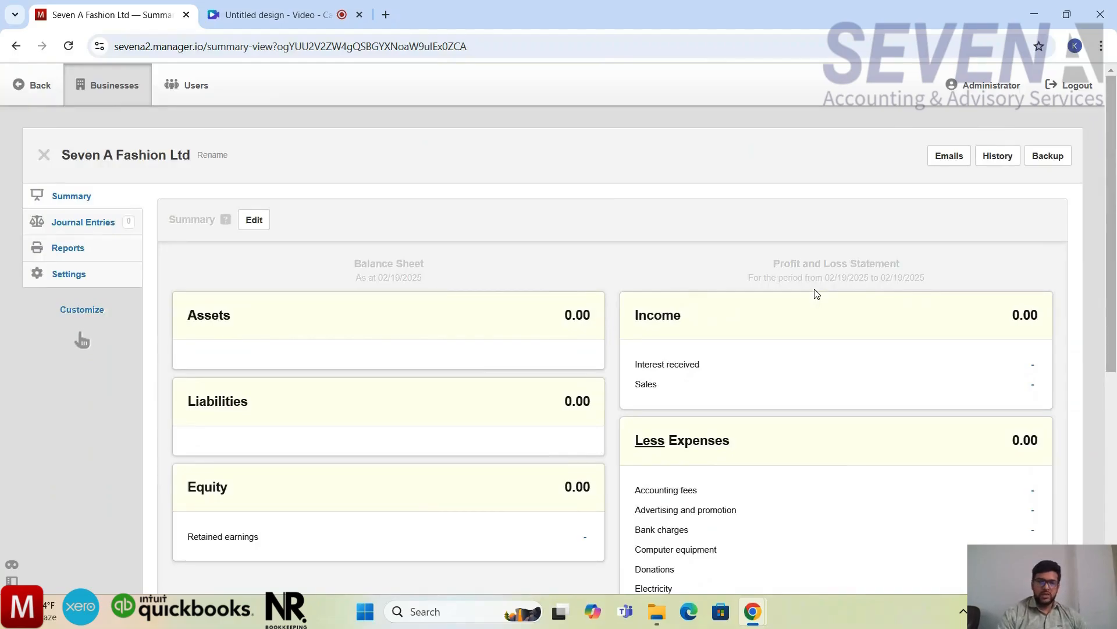
{"action": "scroll", "coordinate": [816, 294], "scroll_direction": "down", "scroll_amount": 1}
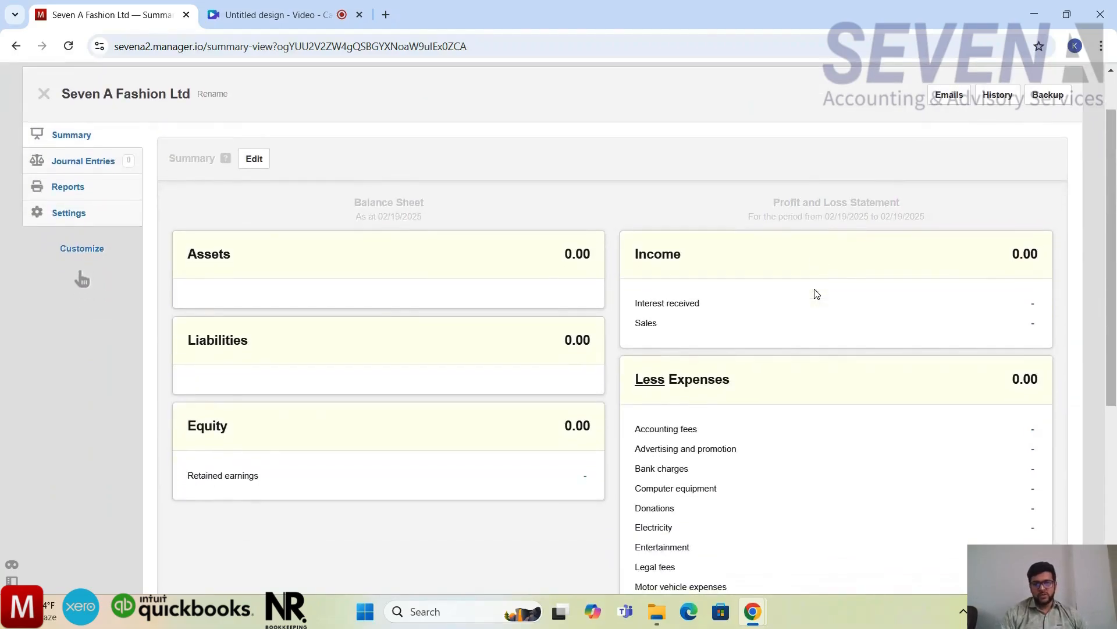
{"action": "scroll", "coordinate": [817, 294], "scroll_direction": "down", "scroll_amount": 2}
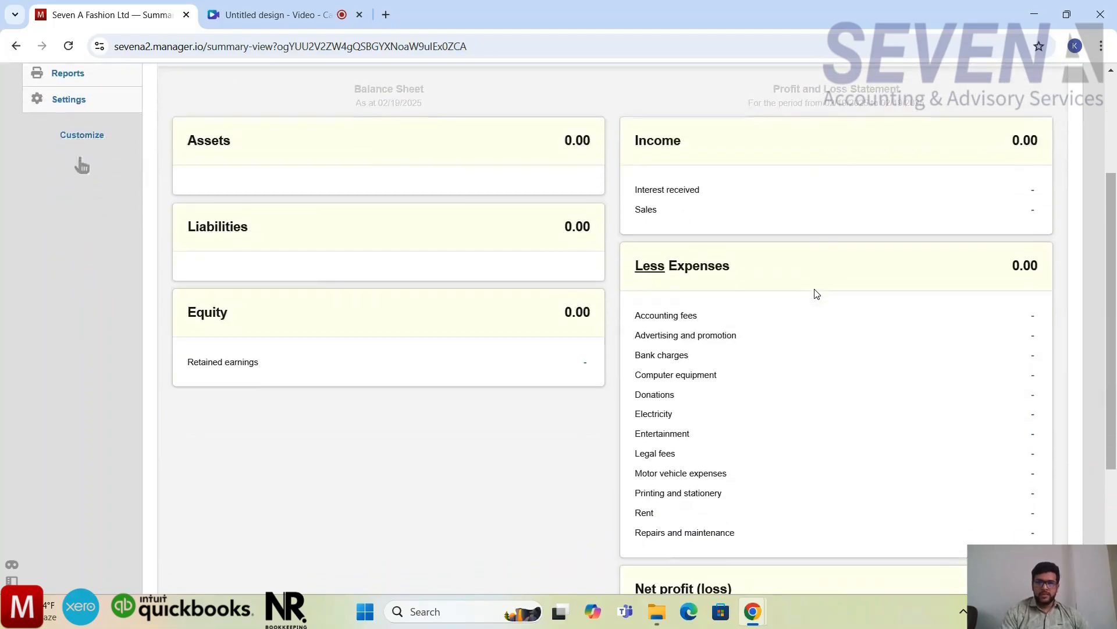
{"action": "scroll", "coordinate": [821, 259], "scroll_direction": "down", "scroll_amount": 1}
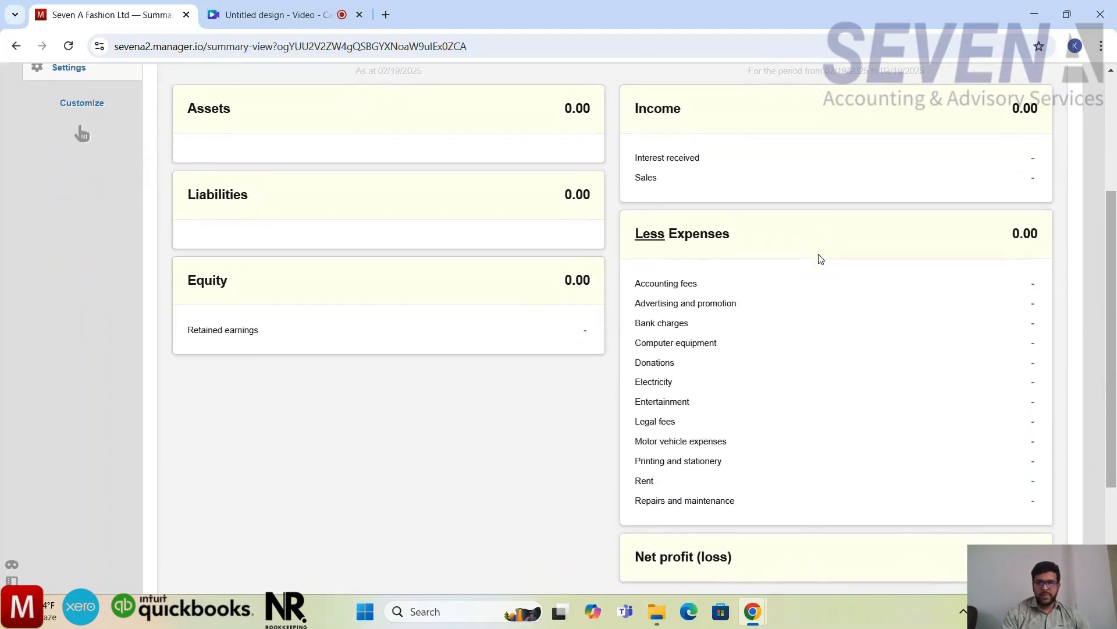
{"action": "scroll", "coordinate": [821, 259], "scroll_direction": "down", "scroll_amount": 1}
{"action": "scroll", "coordinate": [821, 259], "scroll_direction": "up", "scroll_amount": 4}
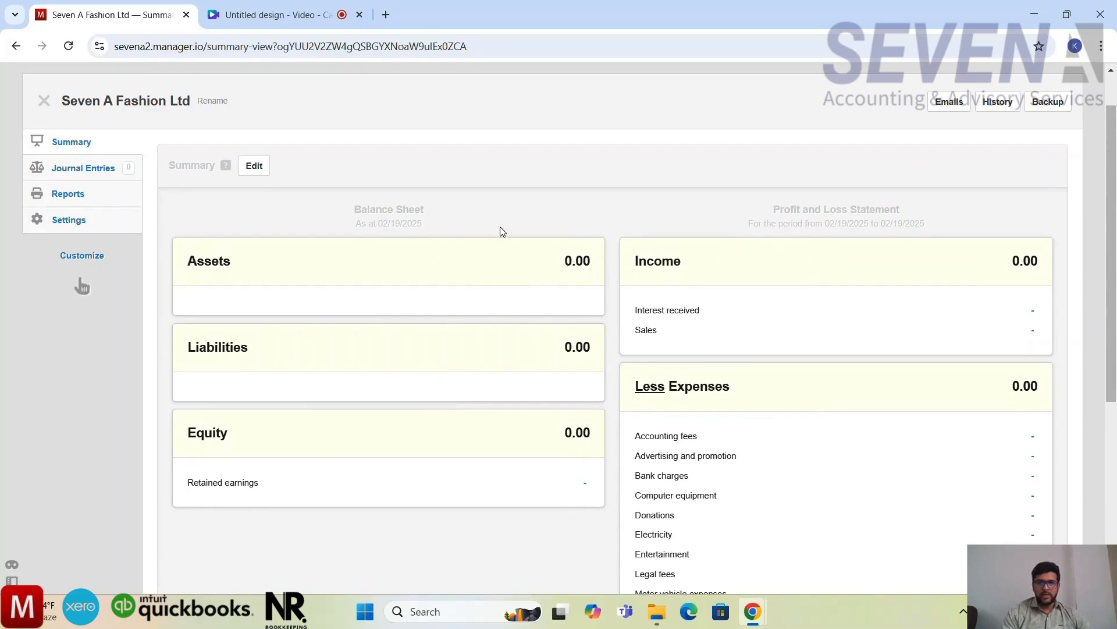
{"action": "scroll", "coordinate": [856, 448], "scroll_direction": "down", "scroll_amount": 3}
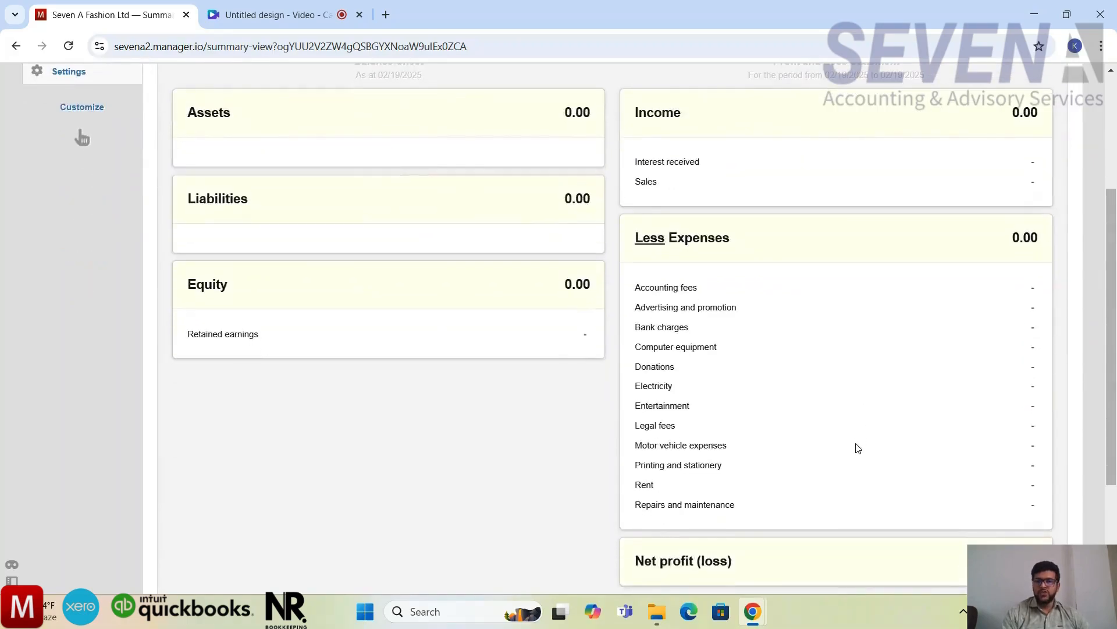
{"action": "scroll", "coordinate": [856, 446], "scroll_direction": "down", "scroll_amount": 1}
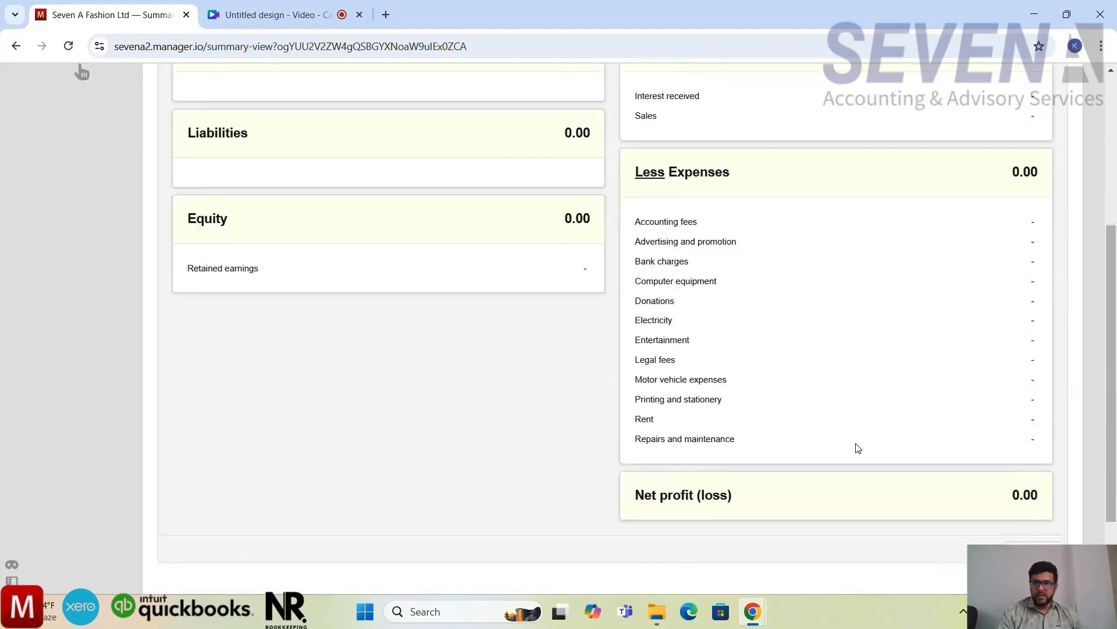
{"action": "scroll", "coordinate": [853, 419], "scroll_direction": "down", "scroll_amount": 1}
{"action": "scroll", "coordinate": [843, 365], "scroll_direction": "up", "scroll_amount": 2}
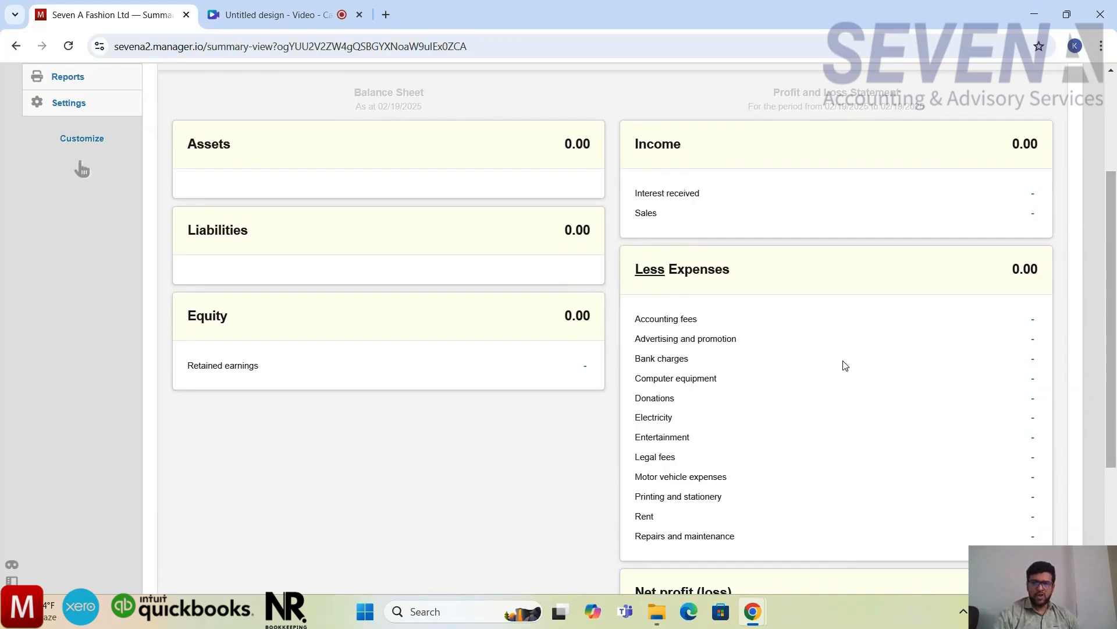
{"action": "scroll", "coordinate": [845, 365], "scroll_direction": "down", "scroll_amount": 1}
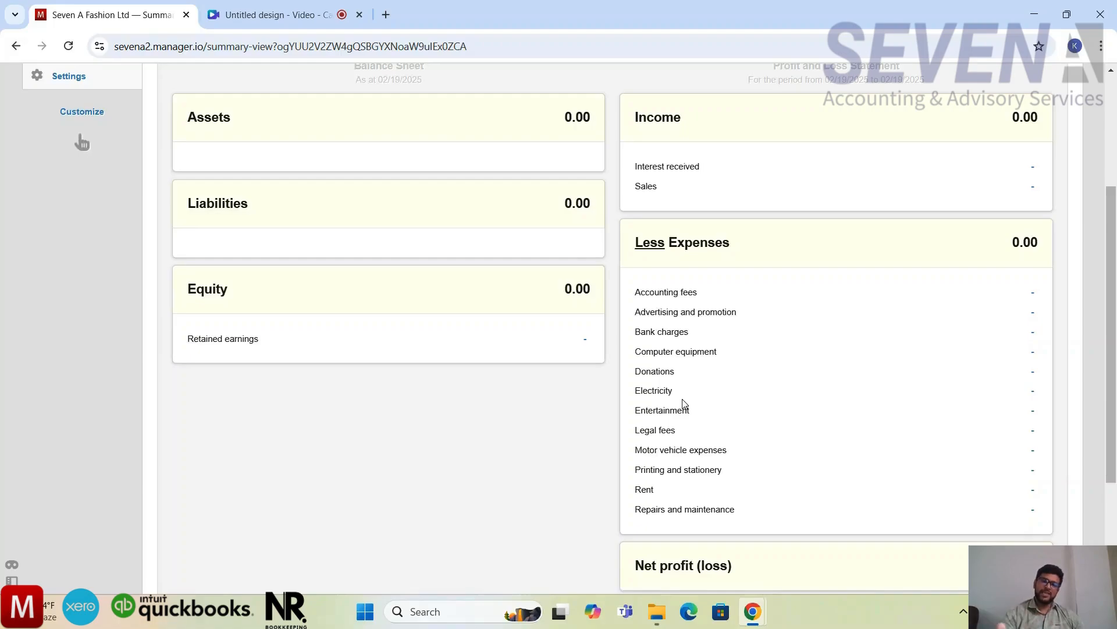
{"action": "scroll", "coordinate": [684, 404], "scroll_direction": "up", "scroll_amount": 1}
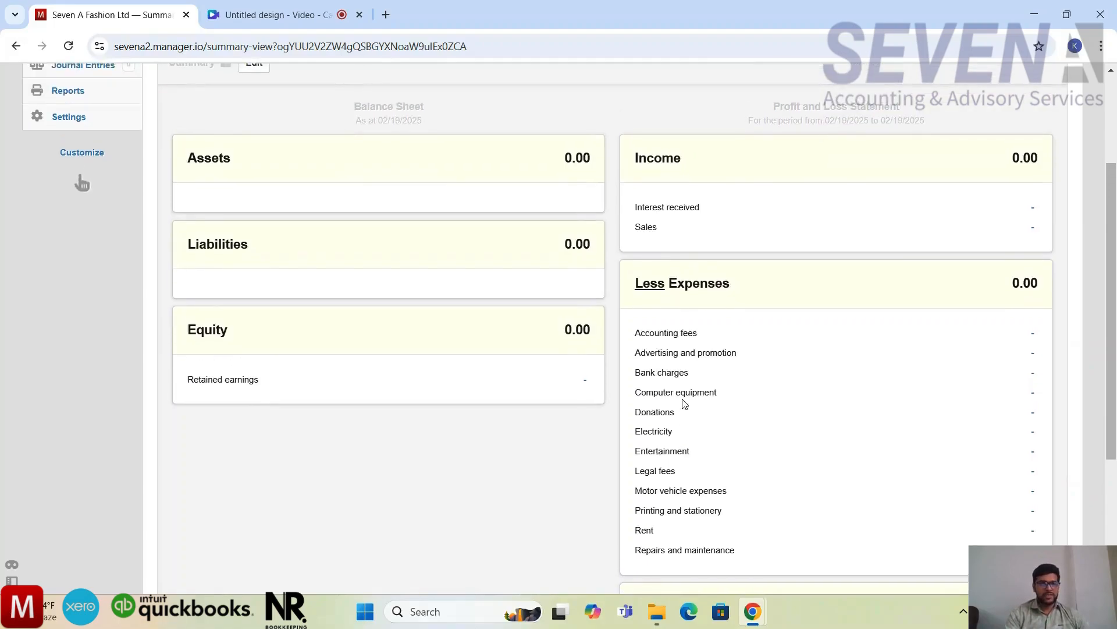
{"action": "scroll", "coordinate": [684, 404], "scroll_direction": "up", "scroll_amount": 1}
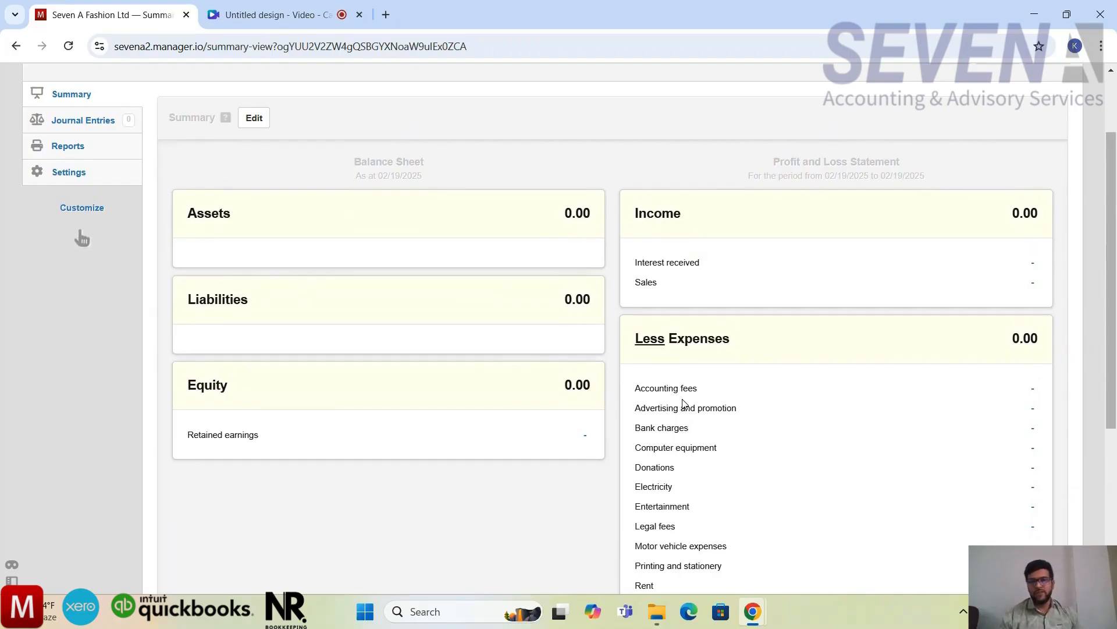
{"action": "scroll", "coordinate": [684, 403], "scroll_direction": "down", "scroll_amount": 3}
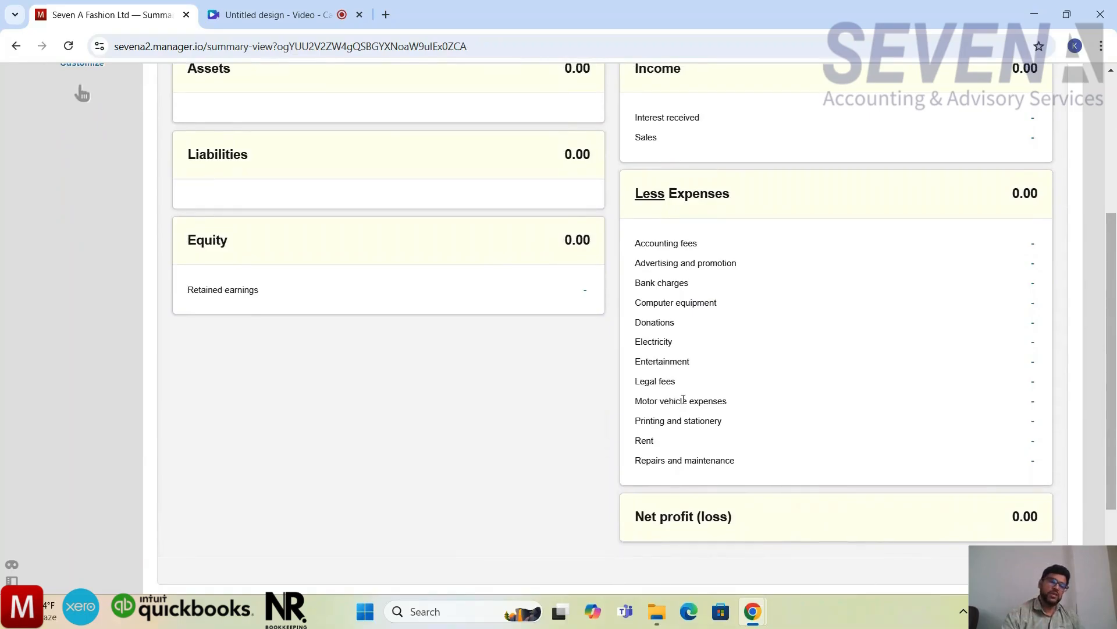
{"action": "scroll", "coordinate": [684, 402], "scroll_direction": "up", "scroll_amount": 3}
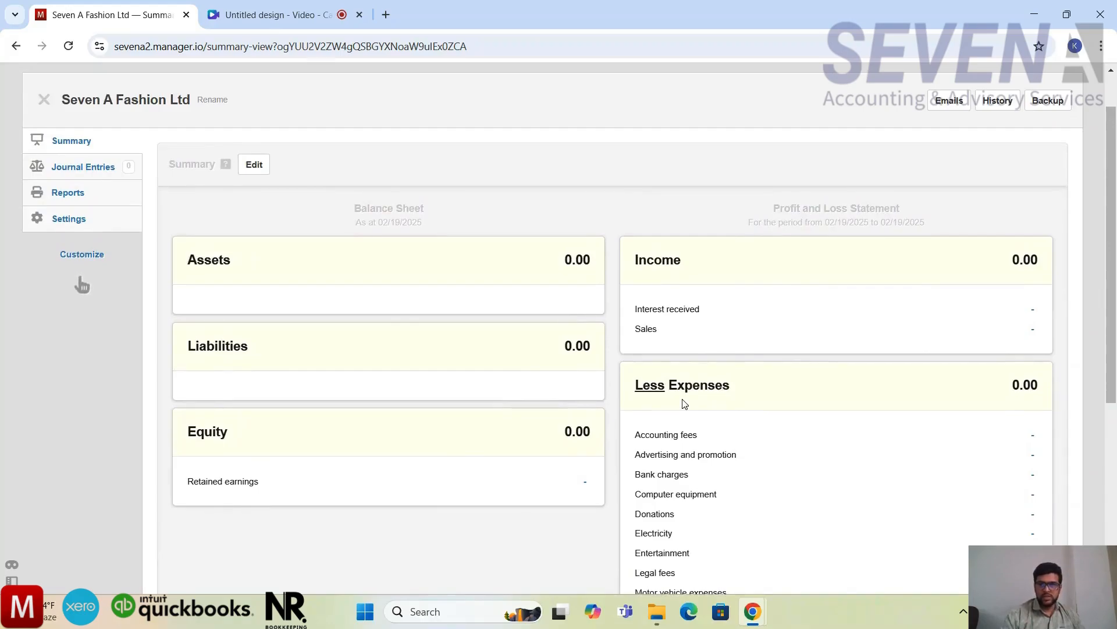
{"action": "scroll", "coordinate": [684, 403], "scroll_direction": "down", "scroll_amount": 1}
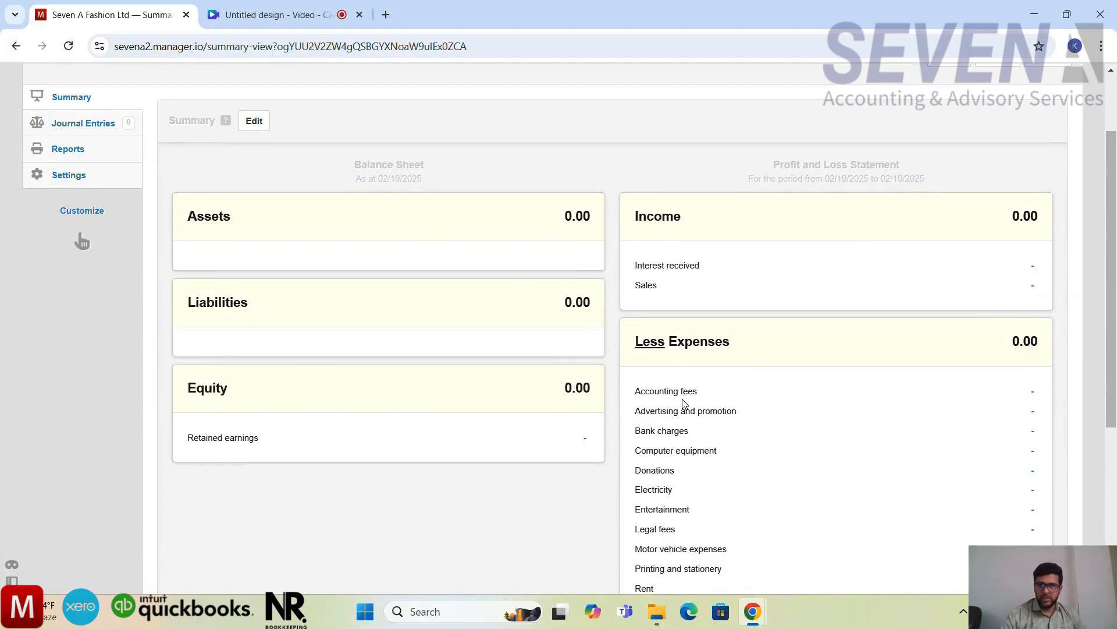
{"action": "scroll", "coordinate": [682, 399], "scroll_direction": "down", "scroll_amount": 2}
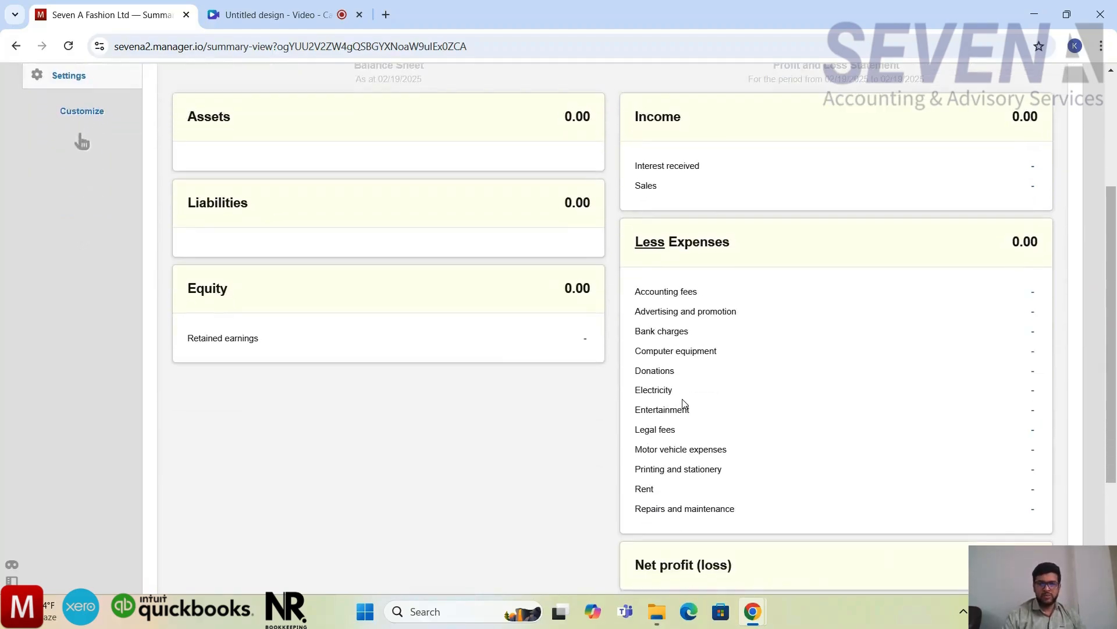
{"action": "scroll", "coordinate": [684, 404], "scroll_direction": "down", "scroll_amount": 2}
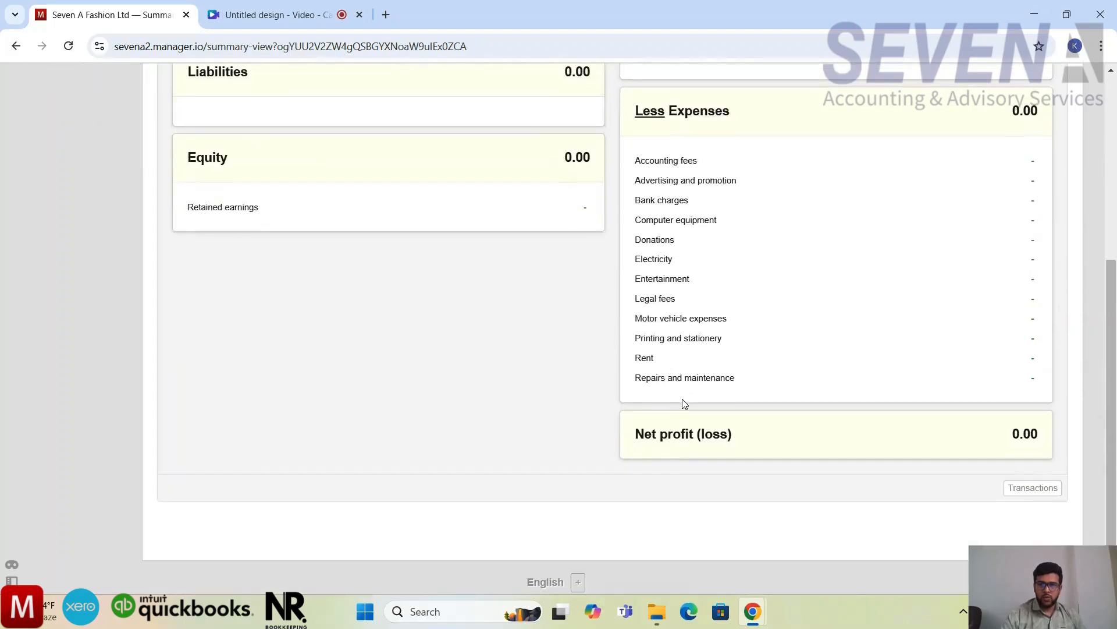
{"action": "scroll", "coordinate": [684, 403], "scroll_direction": "up", "scroll_amount": 6}
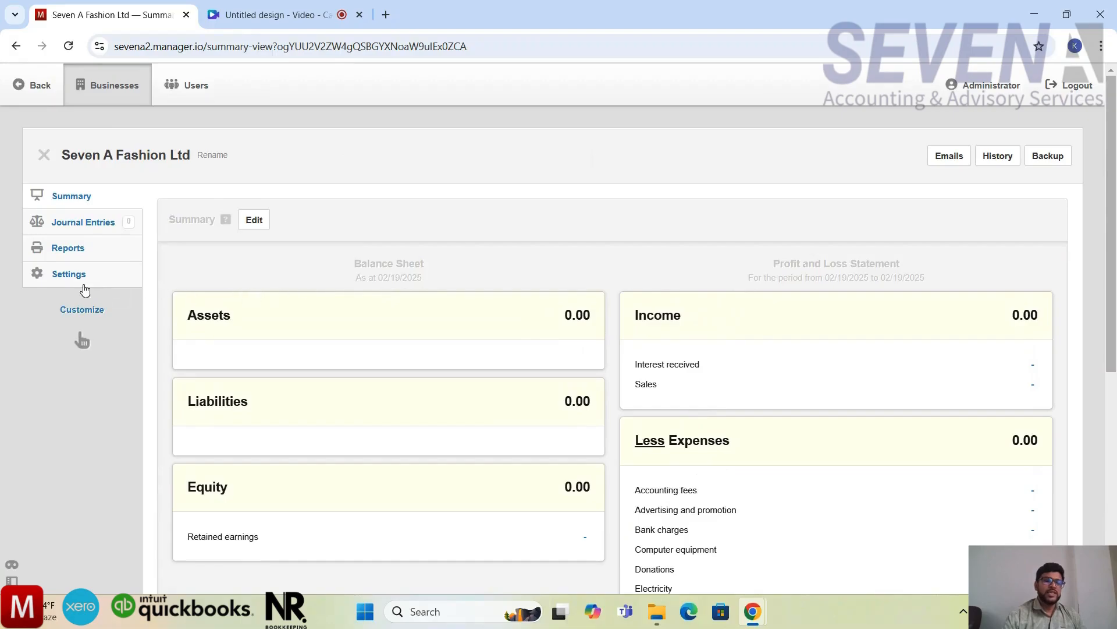
Step: Open the settings of the business and review the active and inactive configuration options
{"action": "left_click", "coordinate": [69, 274]}
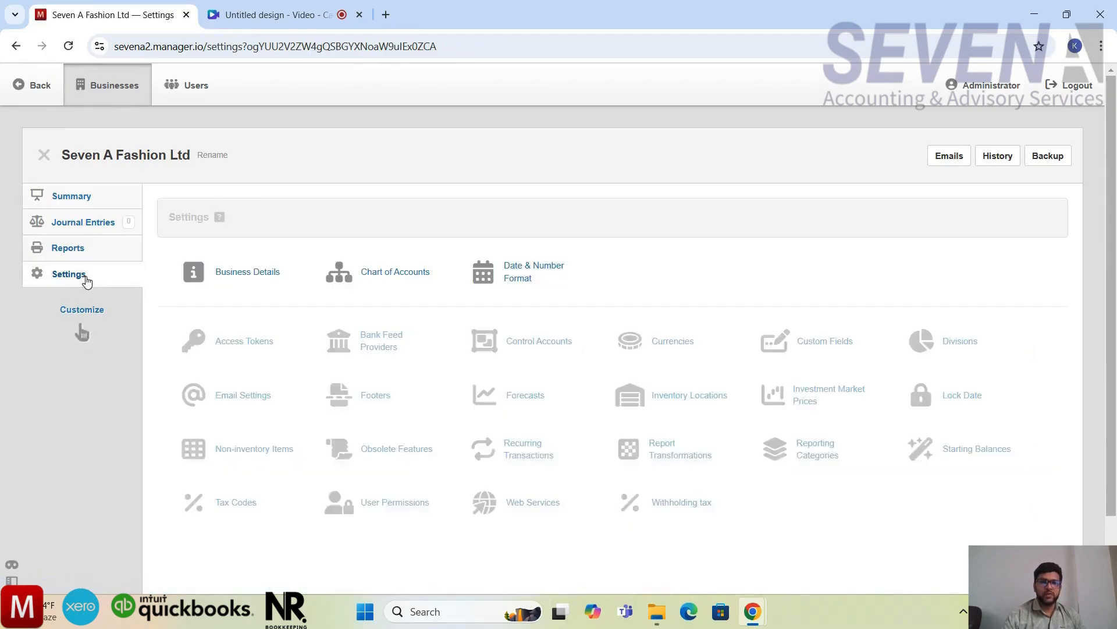
{"action": "scroll", "coordinate": [479, 319], "scroll_direction": "down", "scroll_amount": 1}
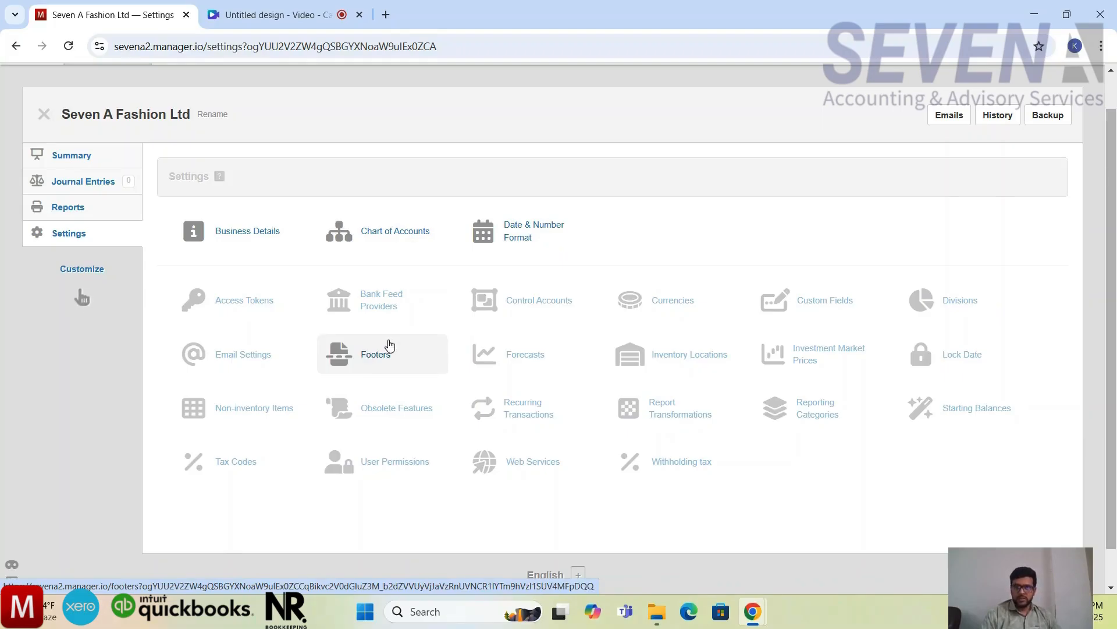
{"action": "scroll", "coordinate": [602, 261], "scroll_direction": "up", "scroll_amount": 1}
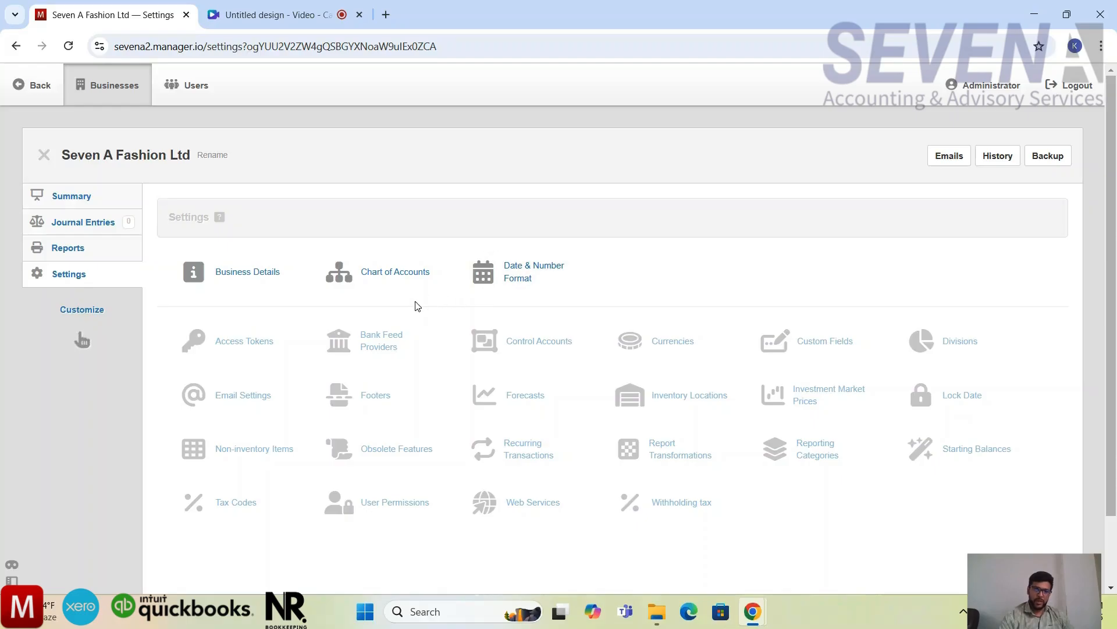
{"action": "scroll", "coordinate": [415, 305], "scroll_direction": "down", "scroll_amount": 1}
{"action": "scroll", "coordinate": [414, 306], "scroll_direction": "up", "scroll_amount": 1}
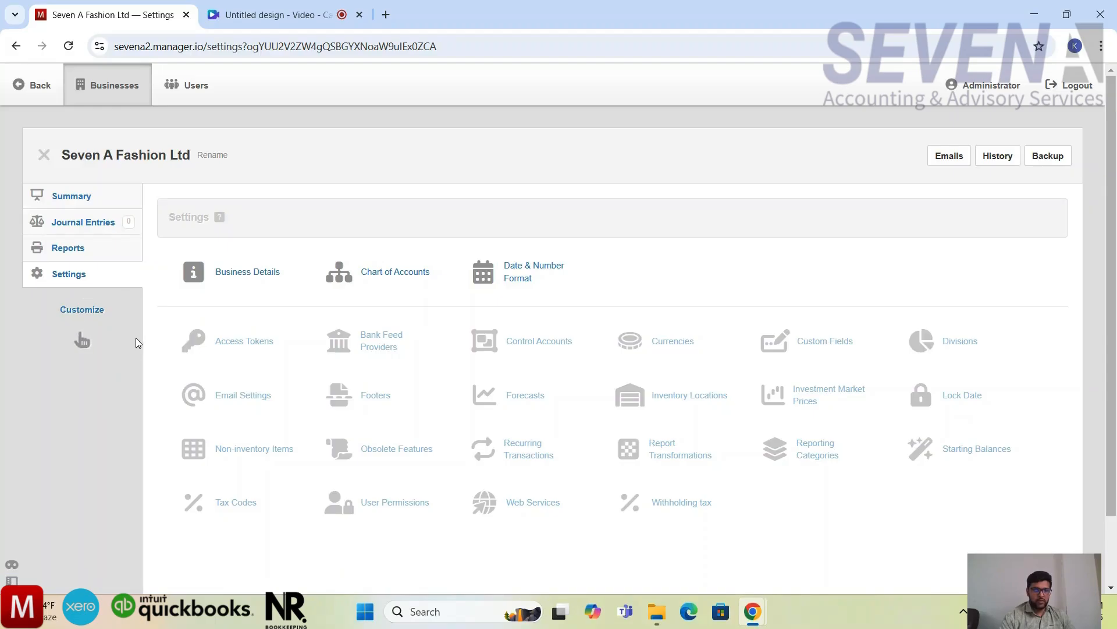
Step: Open the tab customization for the business and review the optional tabs, from bank accounts and customers to suppliers
{"action": "left_click", "coordinate": [82, 309]}
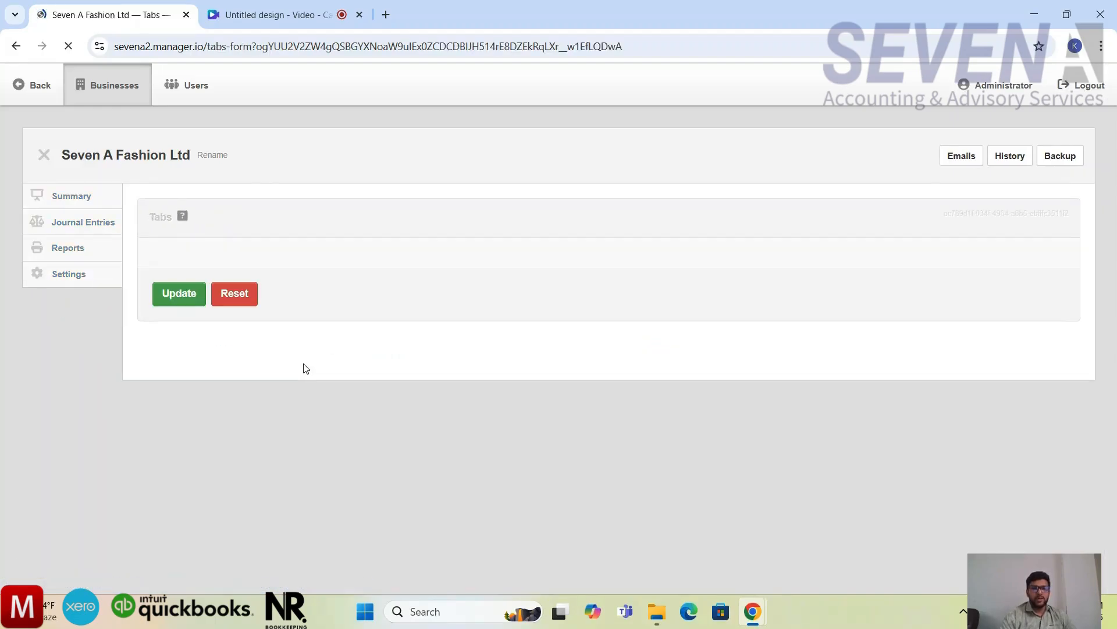
{"action": "scroll", "coordinate": [402, 370], "scroll_direction": "down", "scroll_amount": 5}
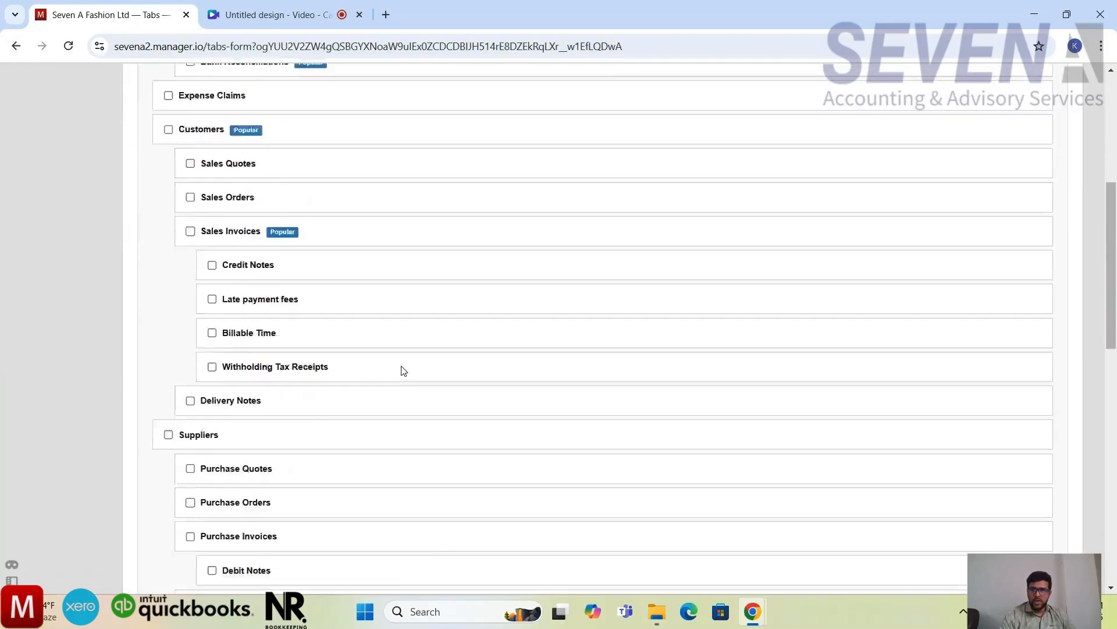
{"action": "scroll", "coordinate": [404, 370], "scroll_direction": "down", "scroll_amount": 12}
{"action": "scroll", "coordinate": [402, 370], "scroll_direction": "up", "scroll_amount": 13}
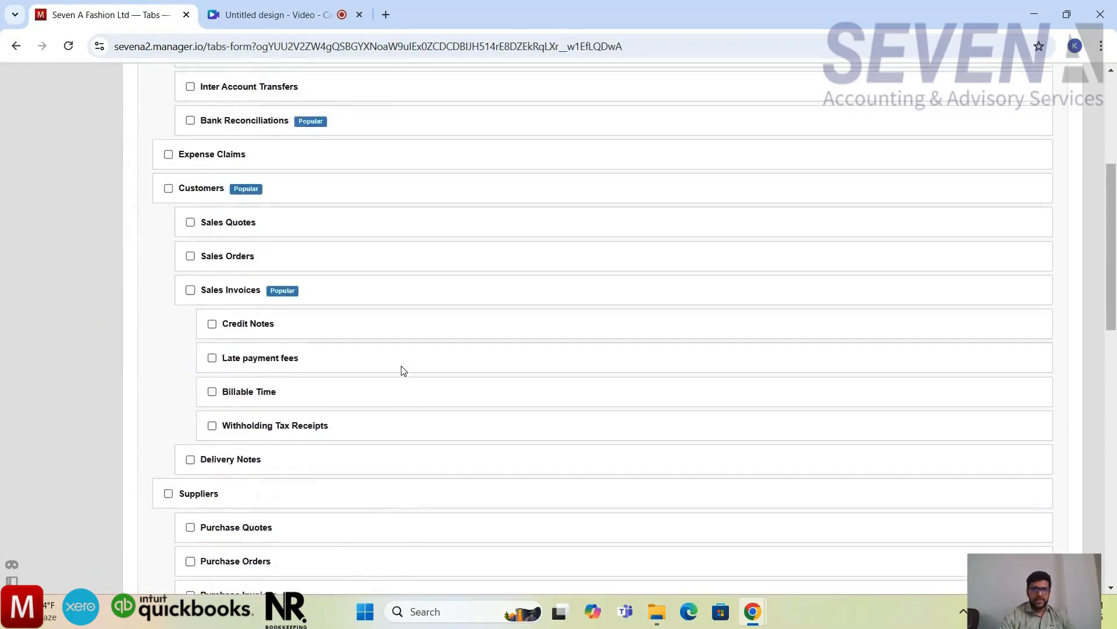
{"action": "scroll", "coordinate": [403, 370], "scroll_direction": "up", "scroll_amount": 5}
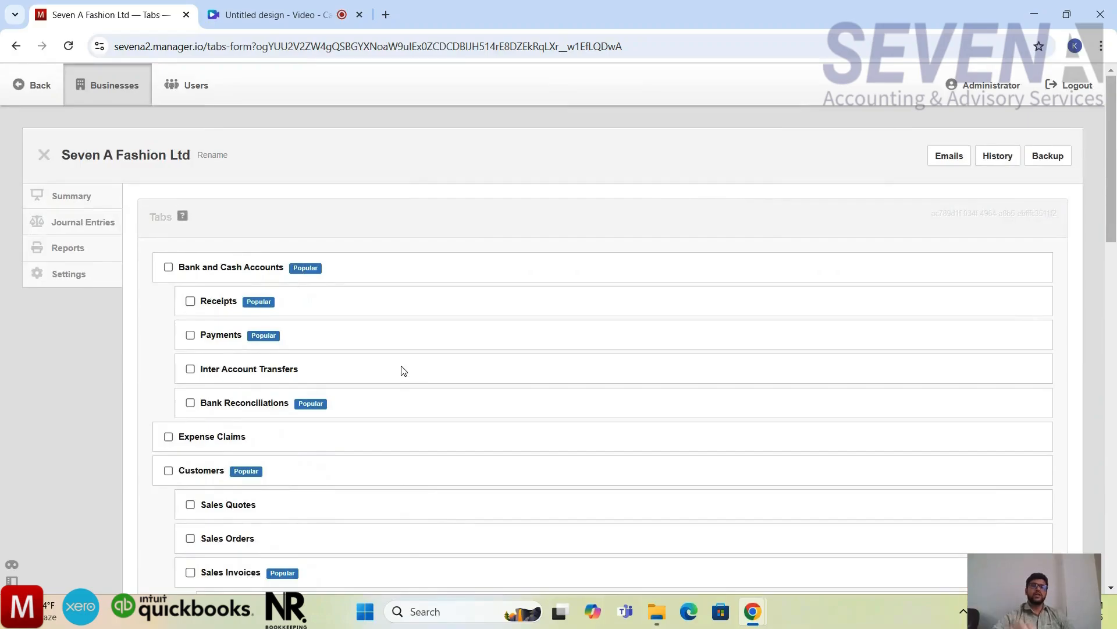
{"action": "scroll", "coordinate": [404, 370], "scroll_direction": "down", "scroll_amount": 1}
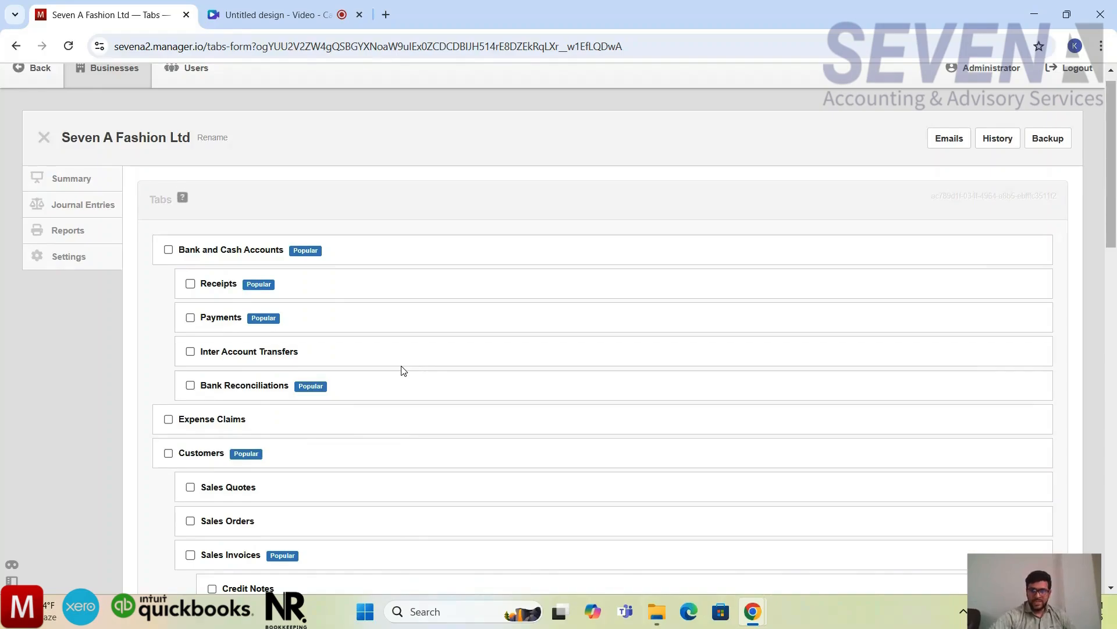
{"action": "scroll", "coordinate": [404, 370], "scroll_direction": "down", "scroll_amount": 1}
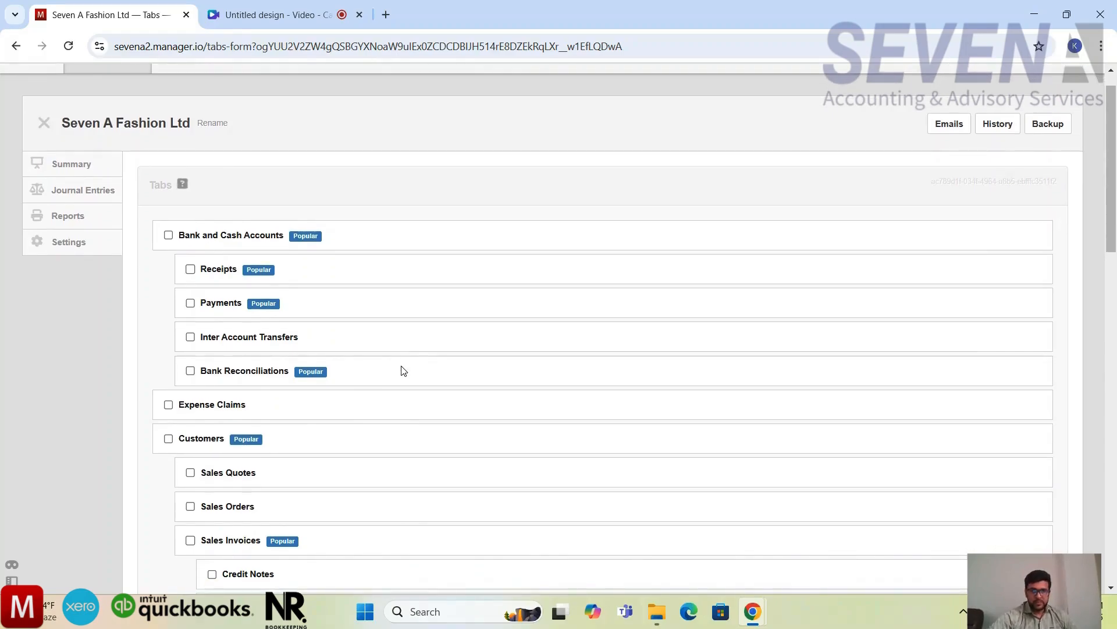
{"action": "scroll", "coordinate": [404, 371], "scroll_direction": "down", "scroll_amount": 1}
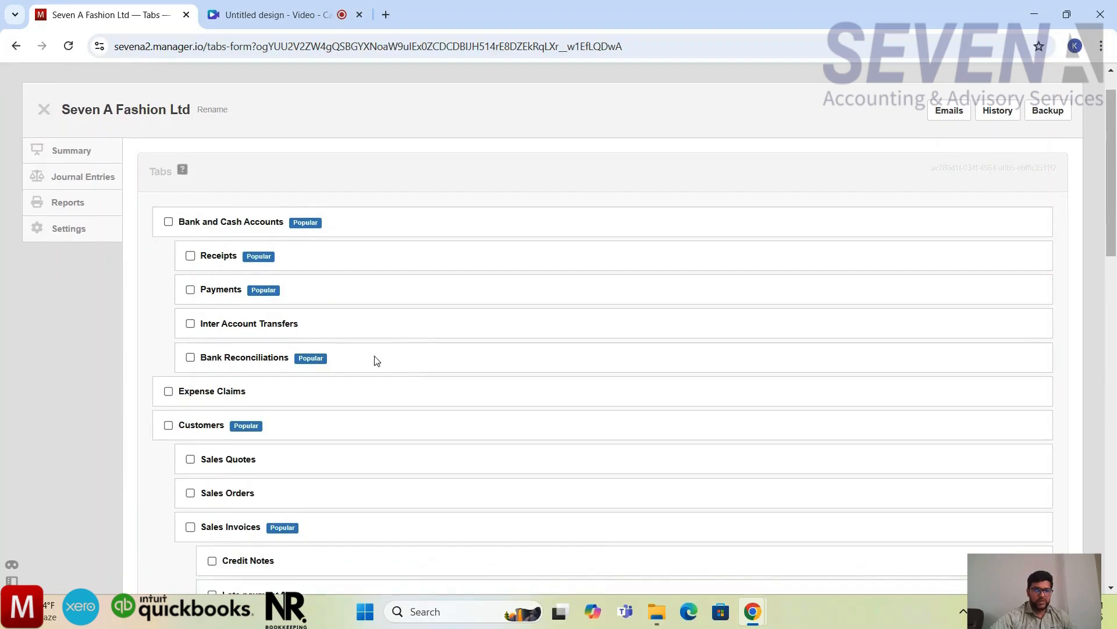
Step: Enable the Bank and Cash Accounts tab together with Receipts, Payments and Bank Reconciliations, leaving Inter Account Transfers off
{"action": "left_click", "coordinate": [169, 225]}
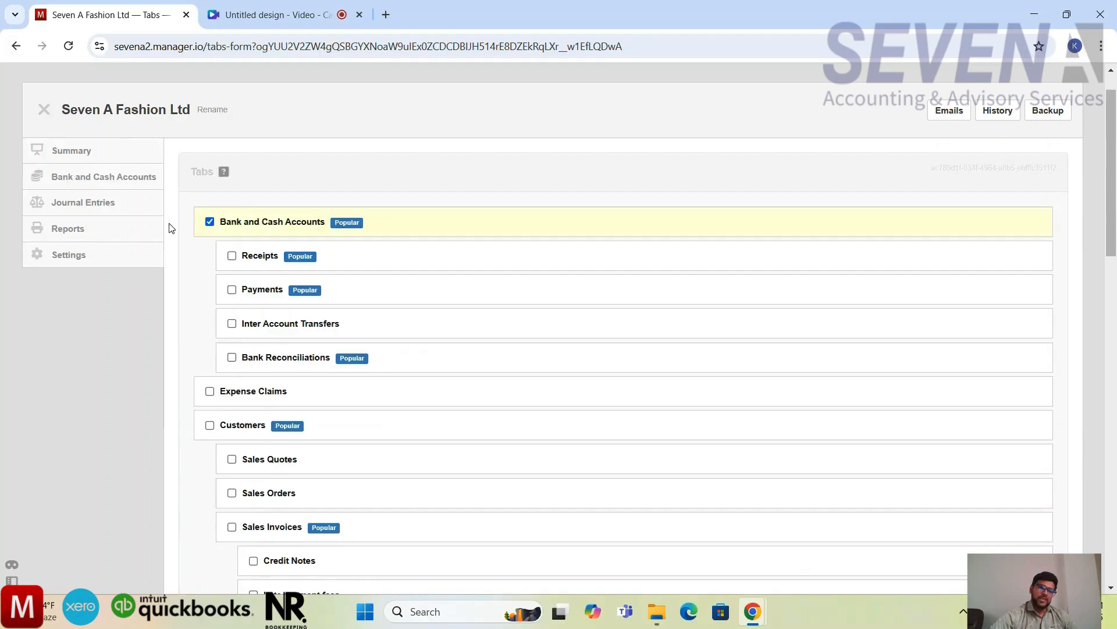
{"action": "left_click", "coordinate": [231, 256]}
{"action": "left_click", "coordinate": [233, 291]}
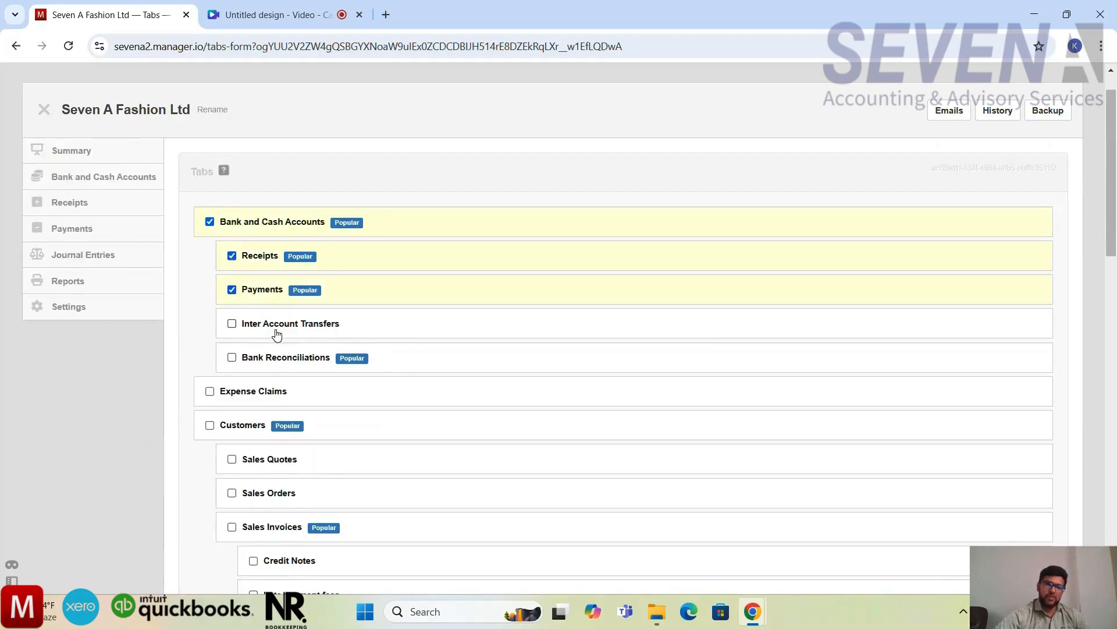
{"action": "scroll", "coordinate": [279, 318], "scroll_direction": "down", "scroll_amount": 1}
{"action": "scroll", "coordinate": [283, 323], "scroll_direction": "down", "scroll_amount": 1}
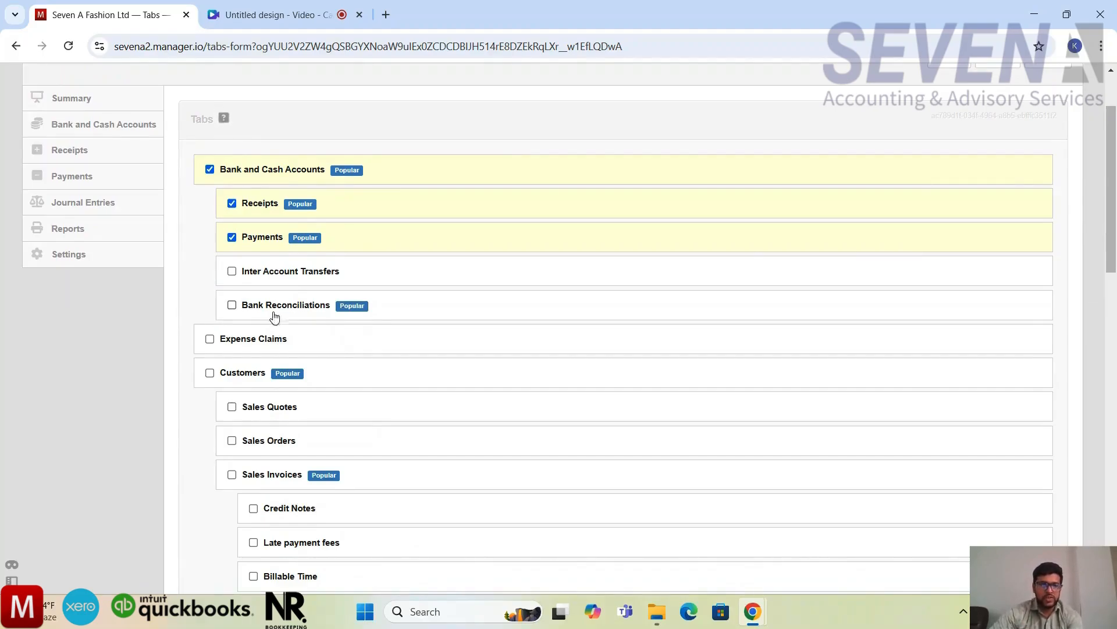
{"action": "left_click", "coordinate": [232, 305]}
Step: Enable the Customers and Sales Invoices tabs, leaving Expense Claims, Sales Quotes and Sales Orders off
{"action": "scroll", "coordinate": [356, 330], "scroll_direction": "down", "scroll_amount": 1}
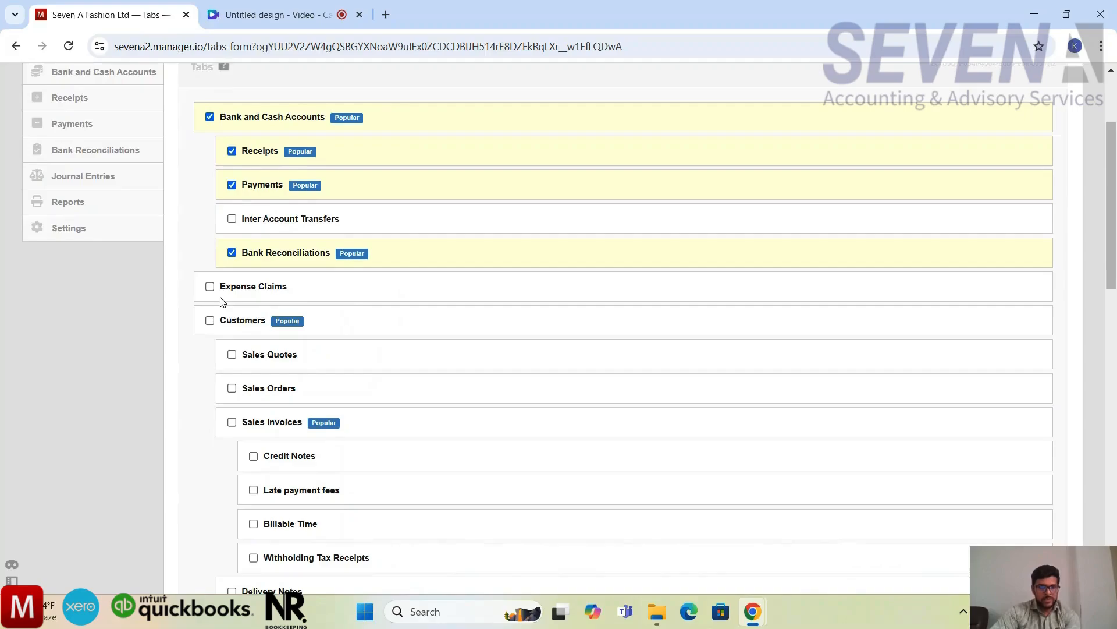
{"action": "scroll", "coordinate": [244, 327], "scroll_direction": "up", "scroll_amount": 1}
{"action": "scroll", "coordinate": [244, 329], "scroll_direction": "down", "scroll_amount": 1}
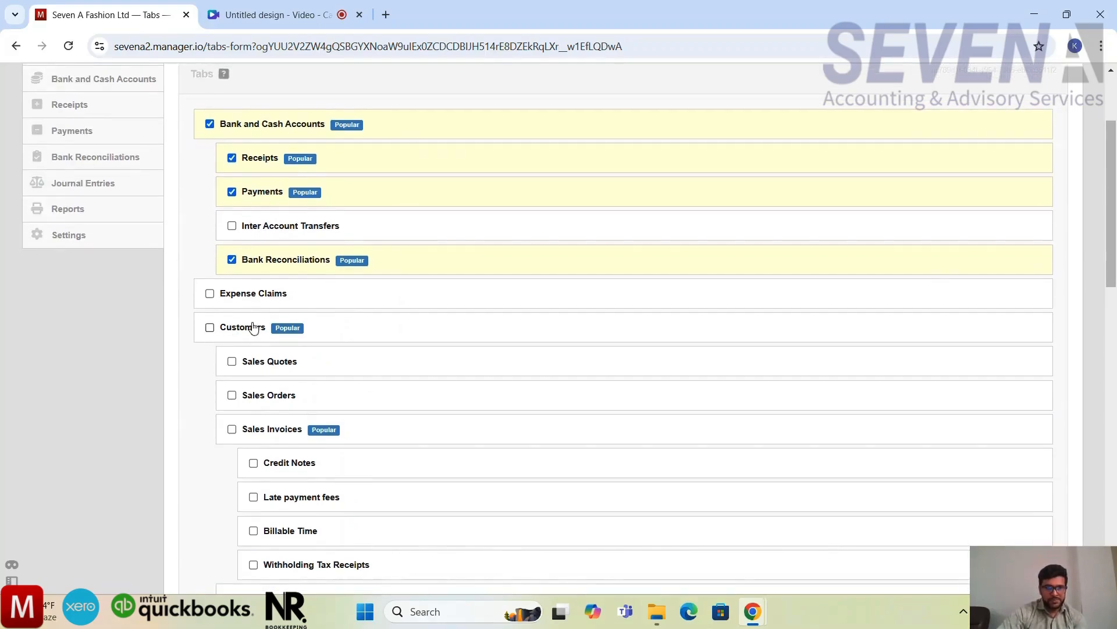
{"action": "left_click", "coordinate": [210, 327]}
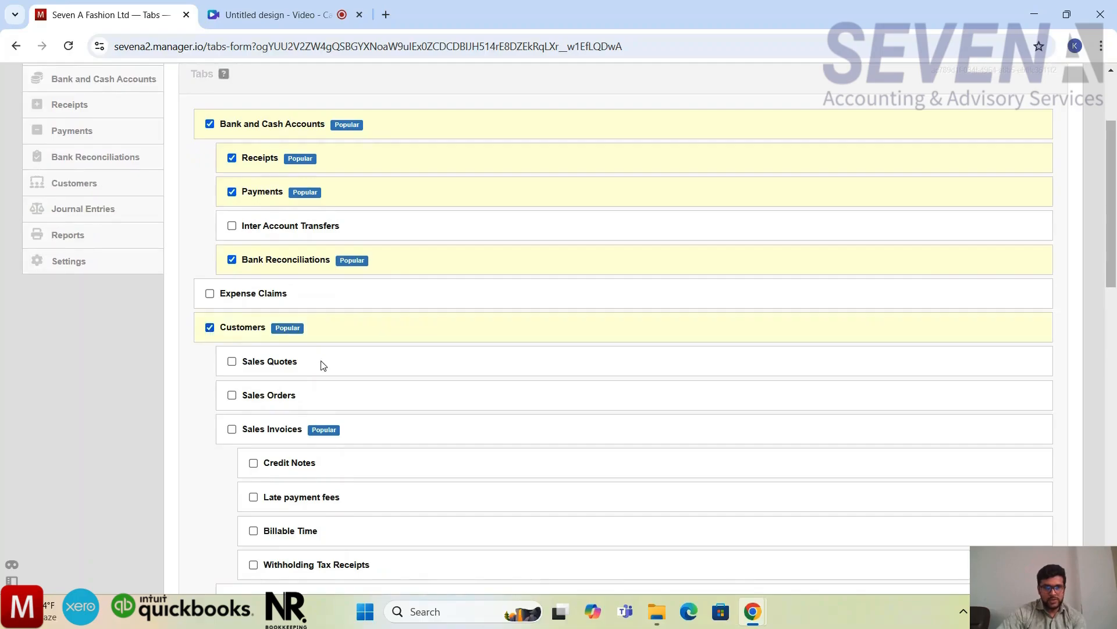
{"action": "scroll", "coordinate": [324, 365], "scroll_direction": "down", "scroll_amount": 1}
{"action": "left_click", "coordinate": [232, 382]}
Step: Enable Credit Notes under Sales Invoices and Delivery Notes under Customers, skipping late payment fees, billable time and withholding tax receipts
{"action": "scroll", "coordinate": [277, 387], "scroll_direction": "down", "scroll_amount": 1}
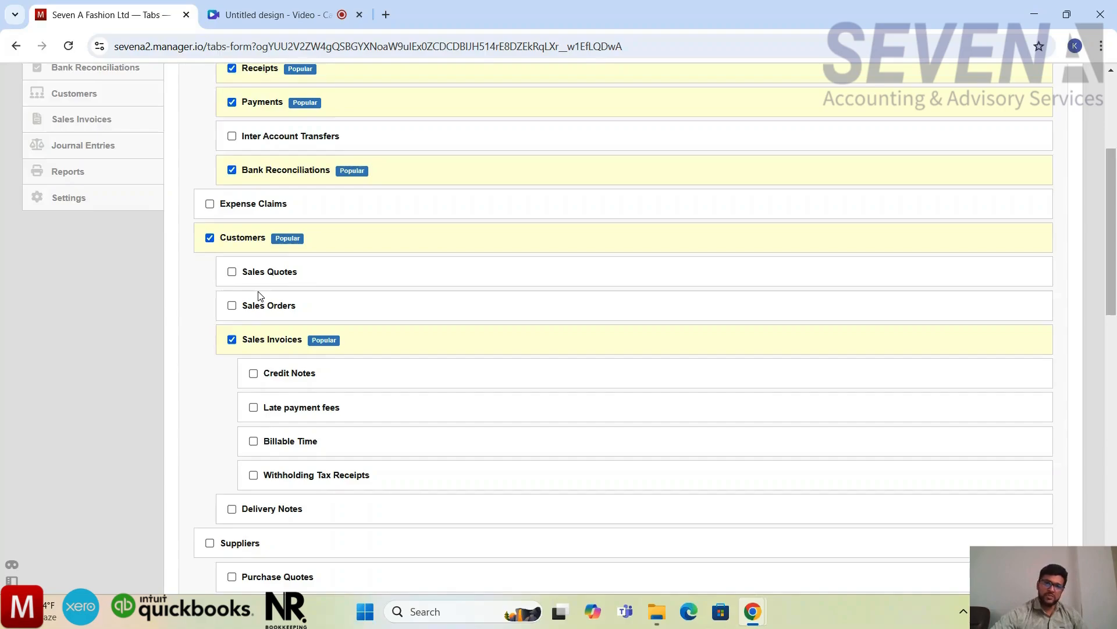
{"action": "scroll", "coordinate": [259, 296], "scroll_direction": "up", "scroll_amount": 1}
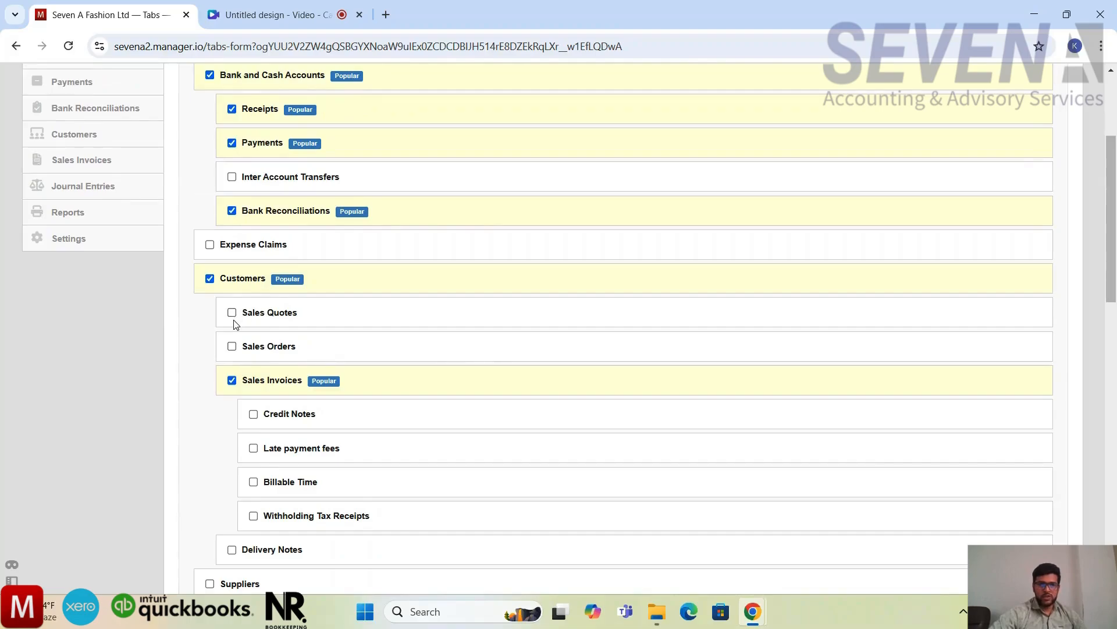
{"action": "scroll", "coordinate": [295, 332], "scroll_direction": "down", "scroll_amount": 1}
{"action": "scroll", "coordinate": [295, 332], "scroll_direction": "up", "scroll_amount": 2}
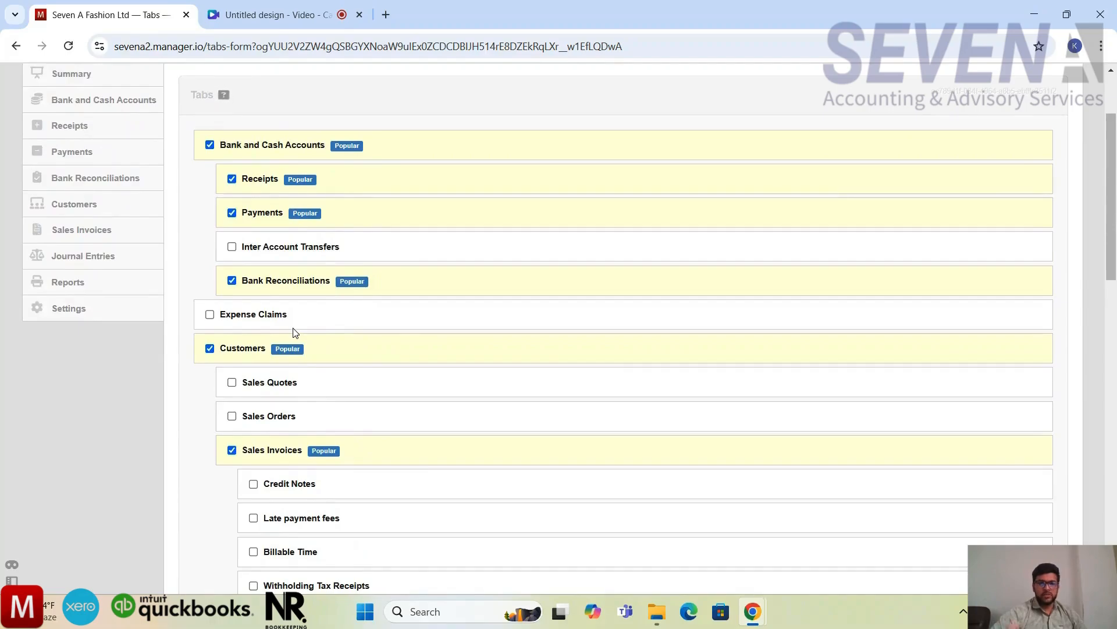
{"action": "scroll", "coordinate": [295, 333], "scroll_direction": "down", "scroll_amount": 1}
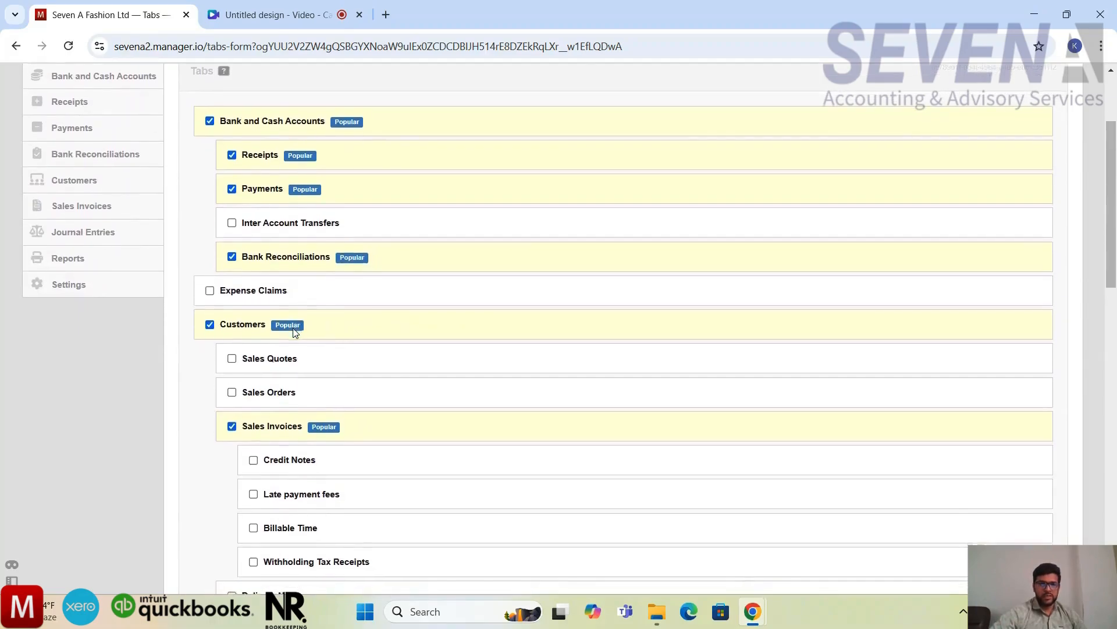
{"action": "scroll", "coordinate": [294, 330], "scroll_direction": "down", "scroll_amount": 5}
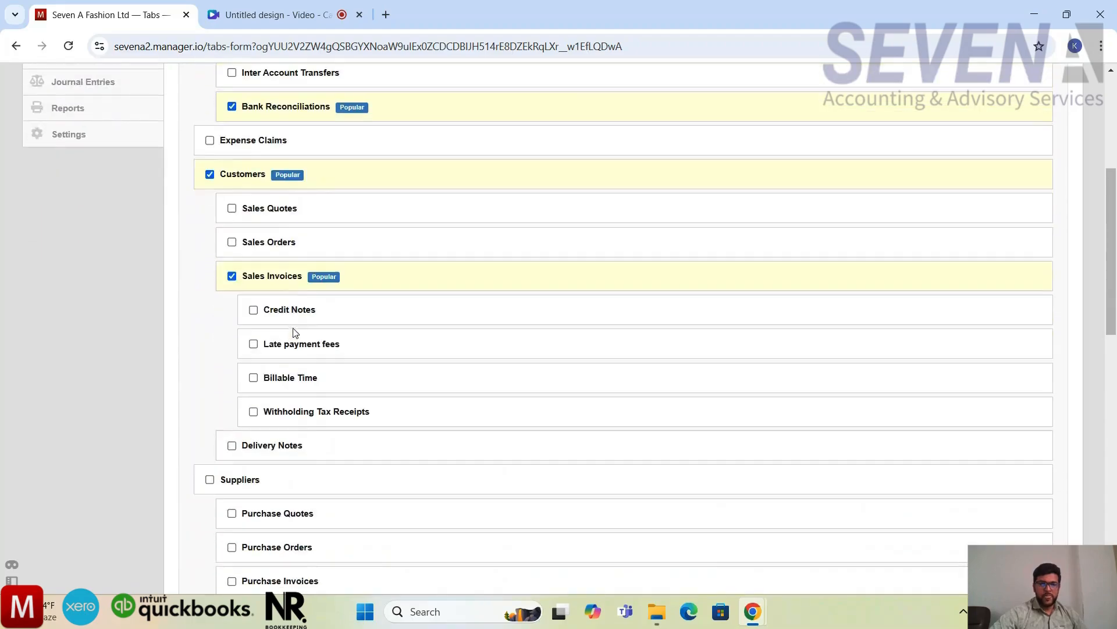
{"action": "left_click", "coordinate": [254, 311]}
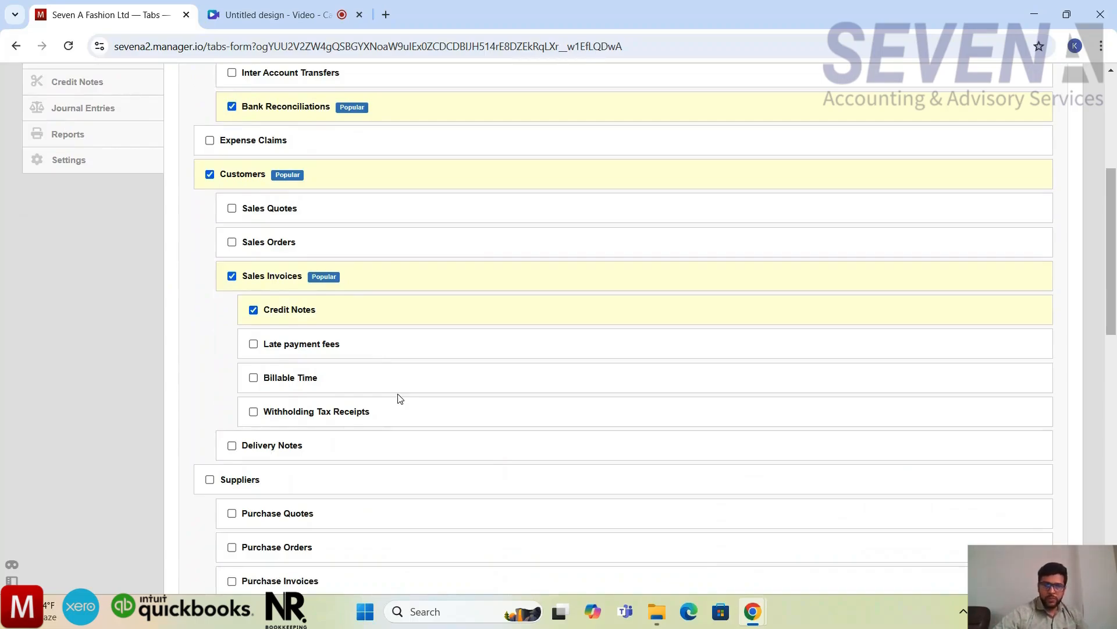
{"action": "scroll", "coordinate": [401, 398], "scroll_direction": "down", "scroll_amount": 1}
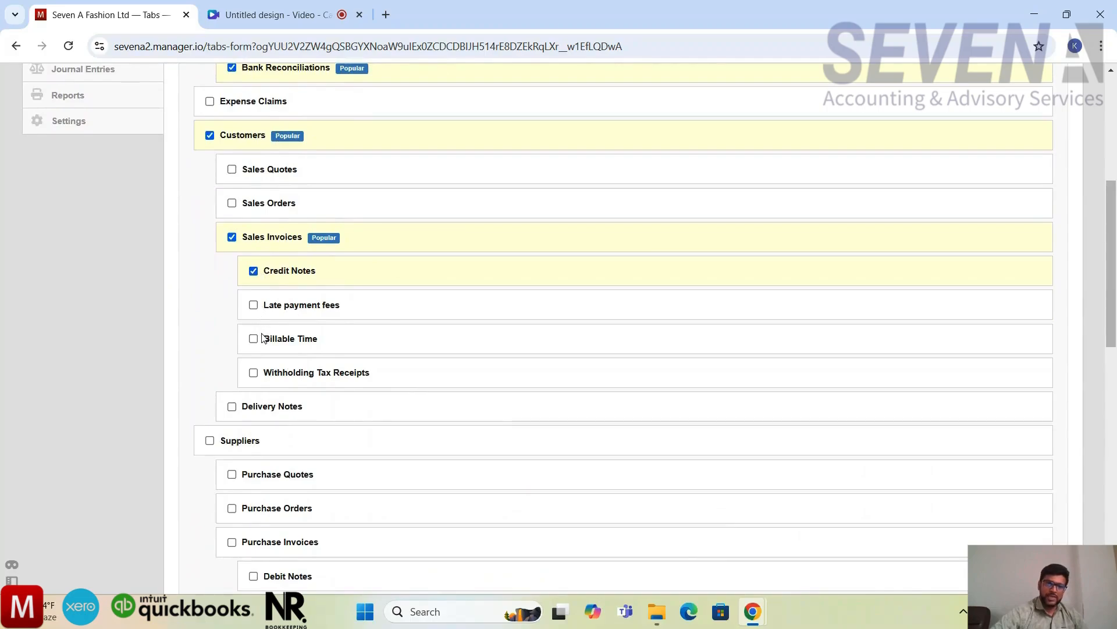
{"action": "scroll", "coordinate": [262, 338], "scroll_direction": "down", "scroll_amount": 2}
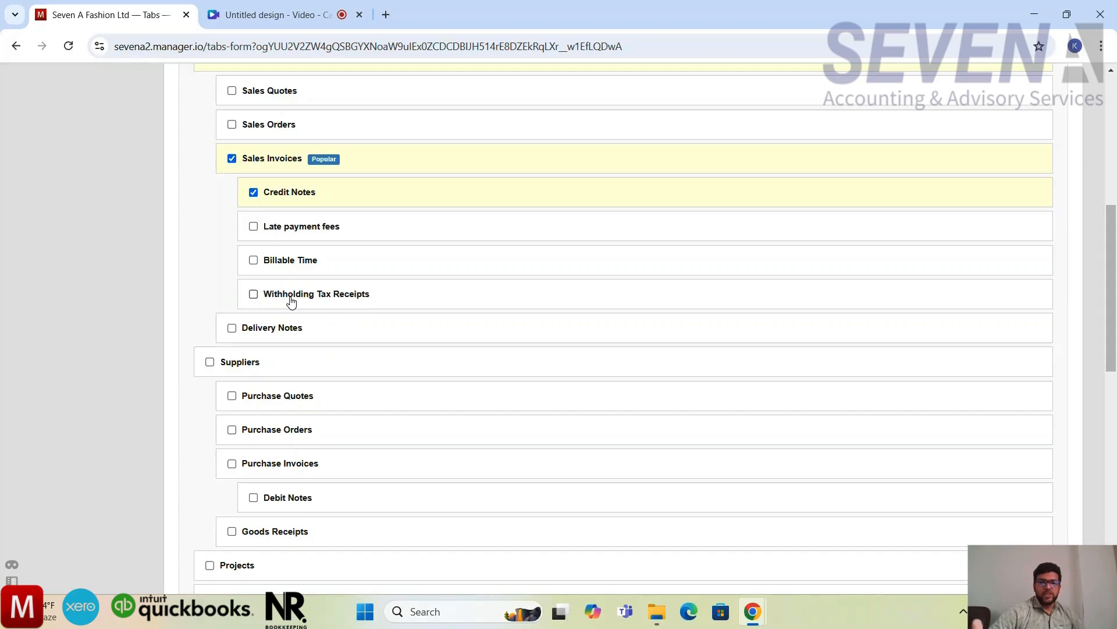
{"action": "scroll", "coordinate": [291, 301], "scroll_direction": "down", "scroll_amount": 2}
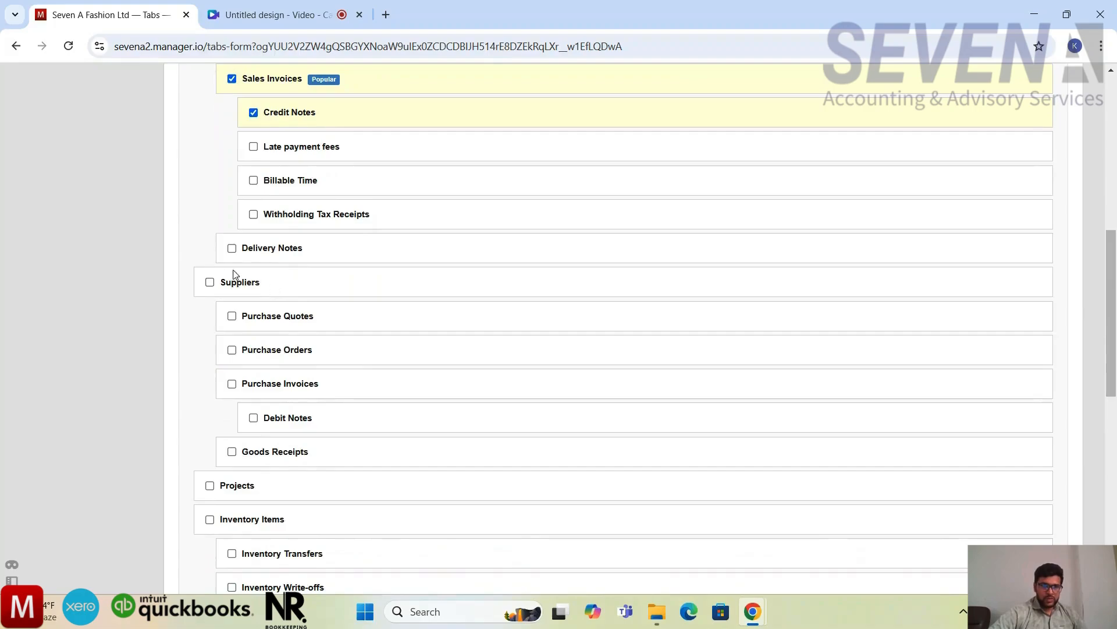
{"action": "left_click", "coordinate": [231, 248]}
Step: Enable the supplier-related Purchase Invoices, Debit Notes and Goods Receipts tabs, plus the Inventory Items tab
{"action": "scroll", "coordinate": [233, 254], "scroll_direction": "down", "scroll_amount": 1}
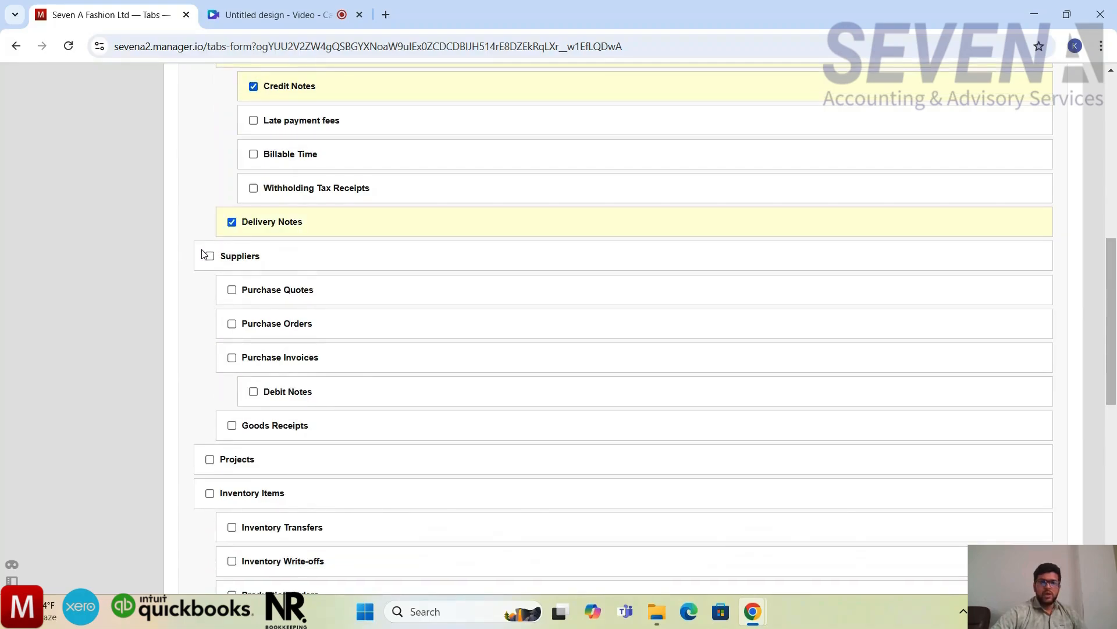
{"action": "scroll", "coordinate": [271, 267], "scroll_direction": "down", "scroll_amount": 1}
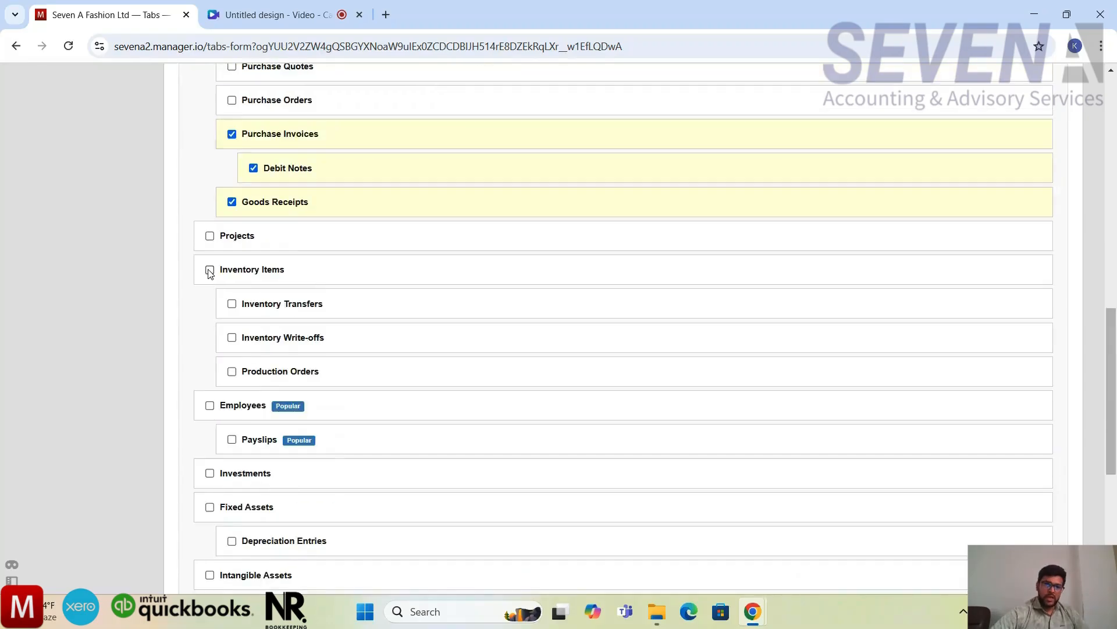
{"action": "left_click", "coordinate": [209, 270]}
{"action": "scroll", "coordinate": [209, 271], "scroll_direction": "down", "scroll_amount": 1}
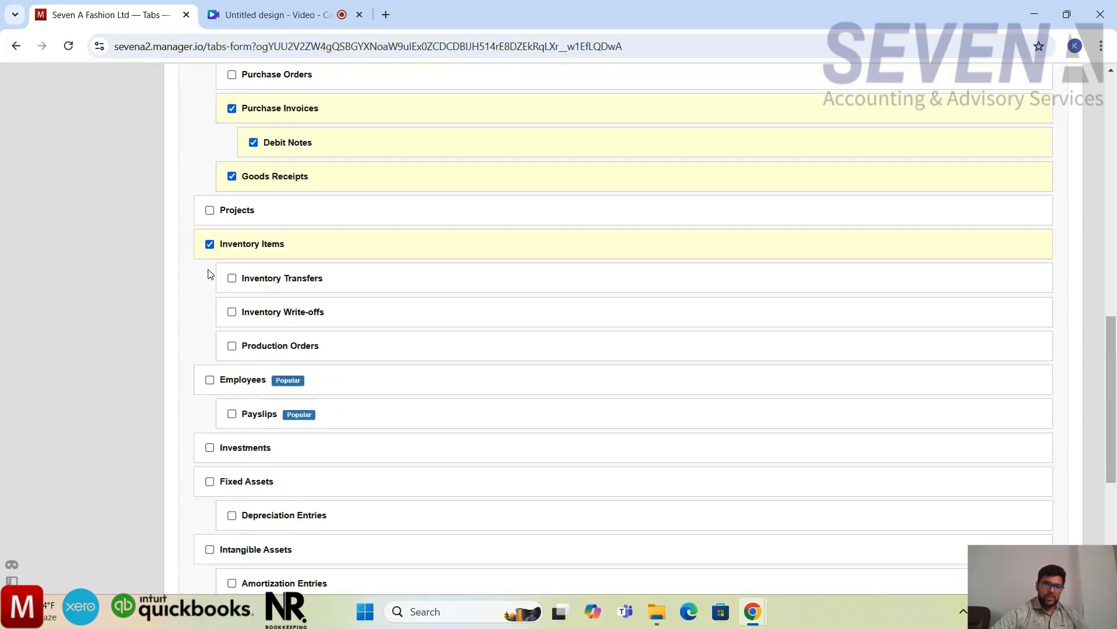
Step: Enable Inventory Write-offs and Production Orders under Inventory Items, leaving Inventory Transfers off
{"action": "left_click", "coordinate": [233, 317]}
{"action": "scroll", "coordinate": [232, 320], "scroll_direction": "down", "scroll_amount": 1}
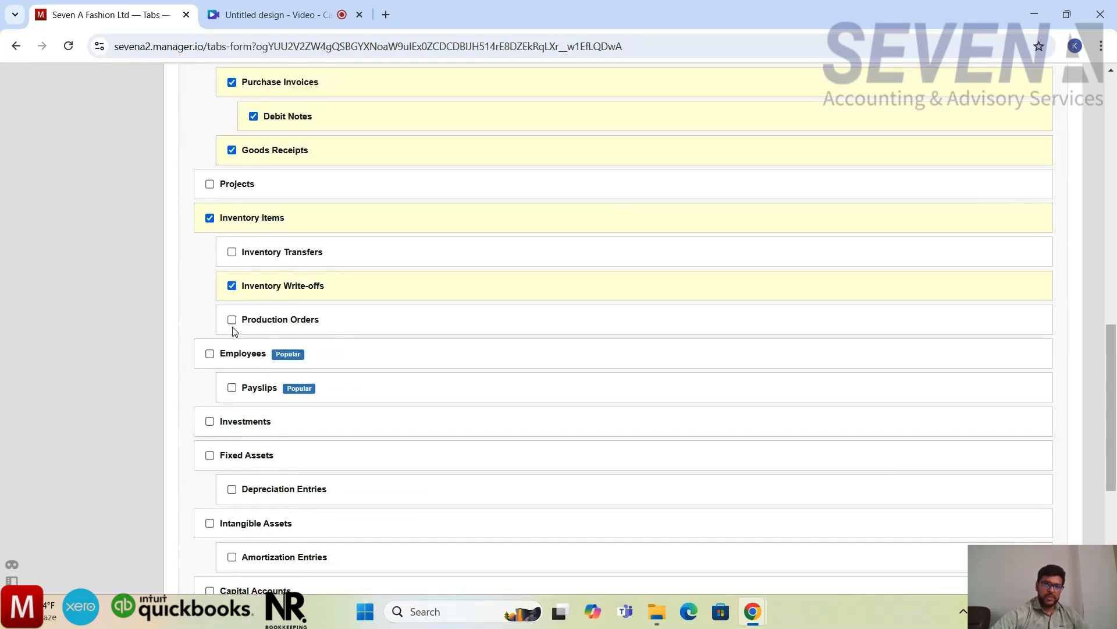
{"action": "left_click", "coordinate": [232, 321]}
Step: Enable the Employees tab and its Payslips tab
{"action": "scroll", "coordinate": [234, 326], "scroll_direction": "down", "scroll_amount": 1}
{"action": "scroll", "coordinate": [330, 314], "scroll_direction": "up", "scroll_amount": 1}
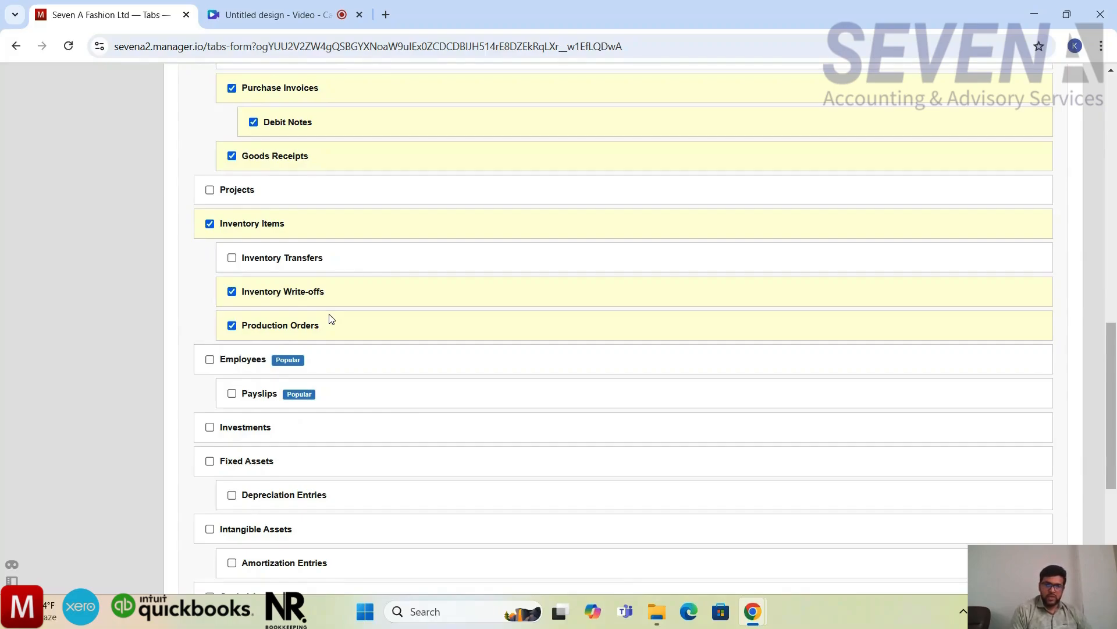
{"action": "scroll", "coordinate": [331, 318], "scroll_direction": "down", "scroll_amount": 1}
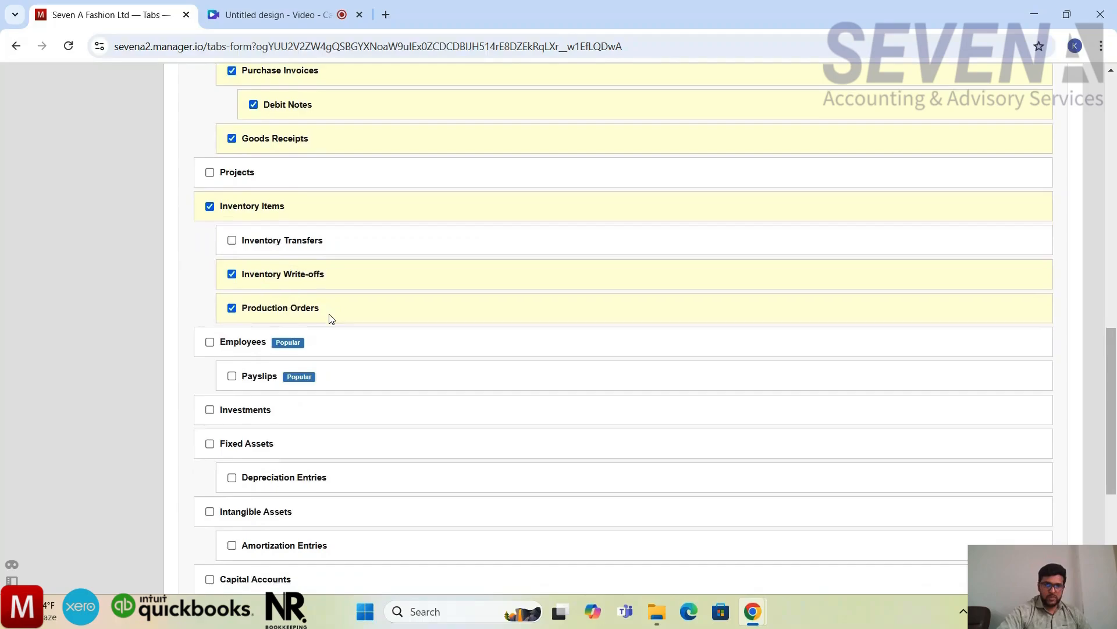
{"action": "scroll", "coordinate": [330, 319], "scroll_direction": "down", "scroll_amount": 1}
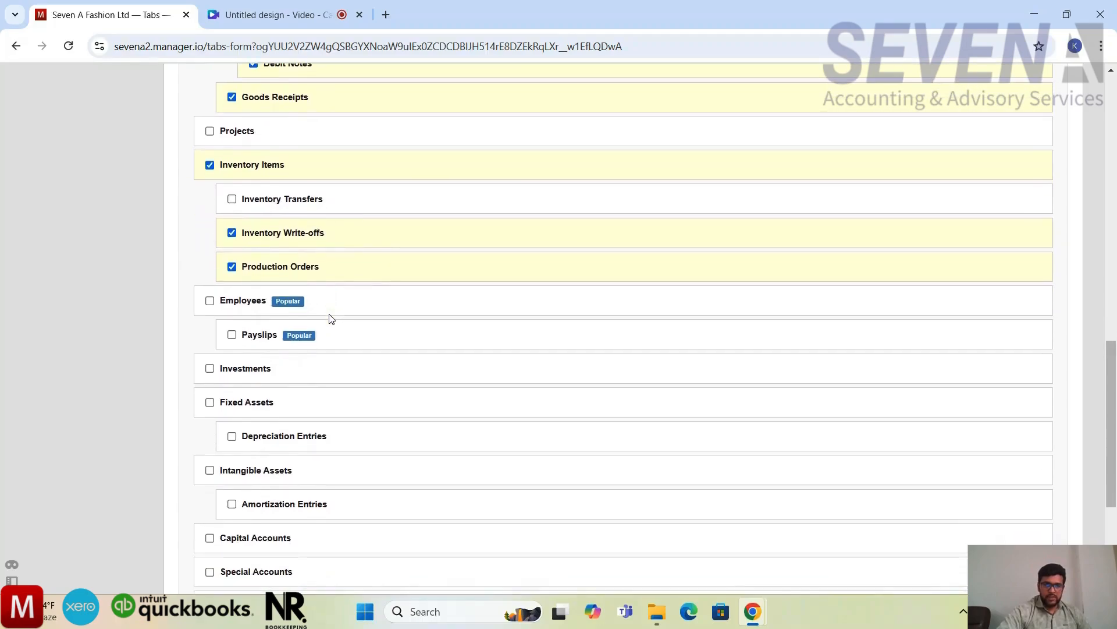
{"action": "scroll", "coordinate": [329, 317], "scroll_direction": "down", "scroll_amount": 2}
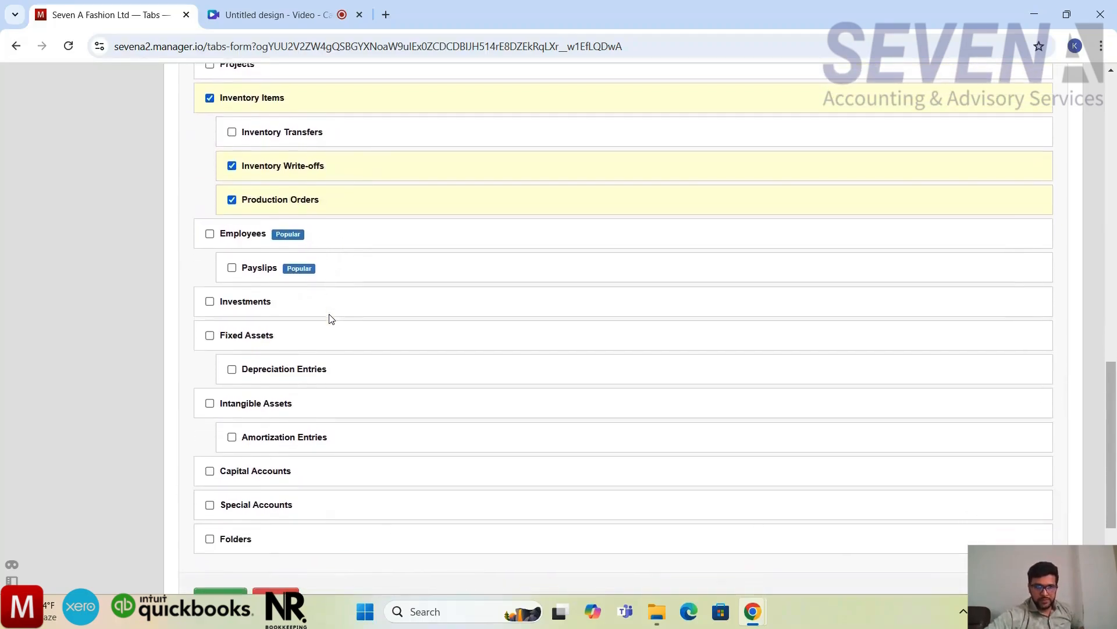
{"action": "left_click", "coordinate": [210, 210]}
{"action": "scroll", "coordinate": [210, 214], "scroll_direction": "down", "scroll_amount": 1}
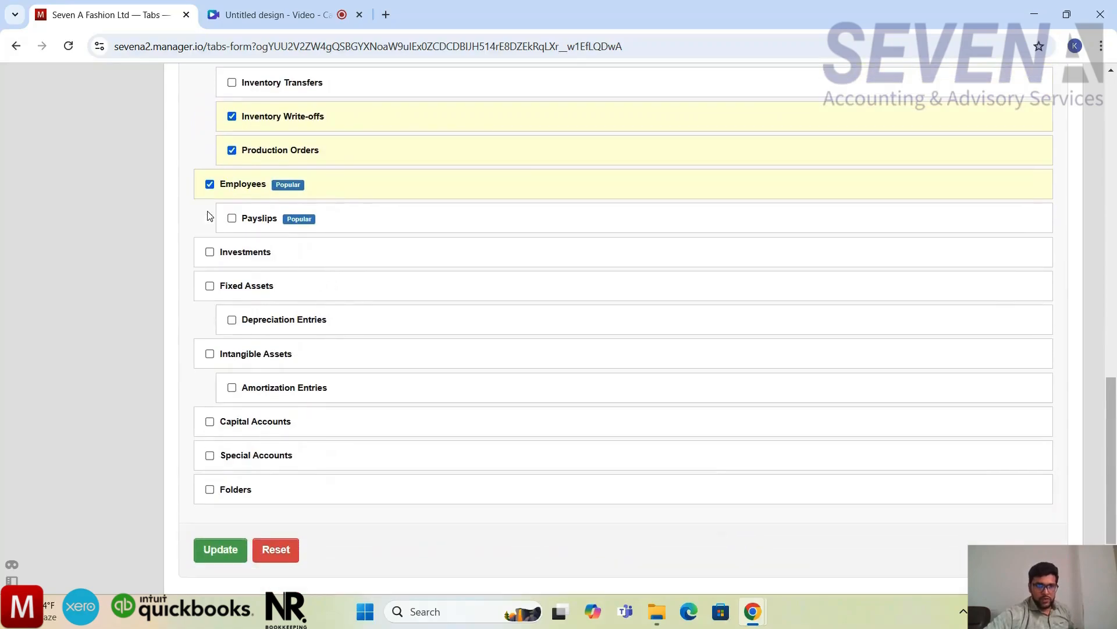
{"action": "left_click", "coordinate": [232, 219]}
{"action": "scroll", "coordinate": [232, 221], "scroll_direction": "down", "scroll_amount": 1}
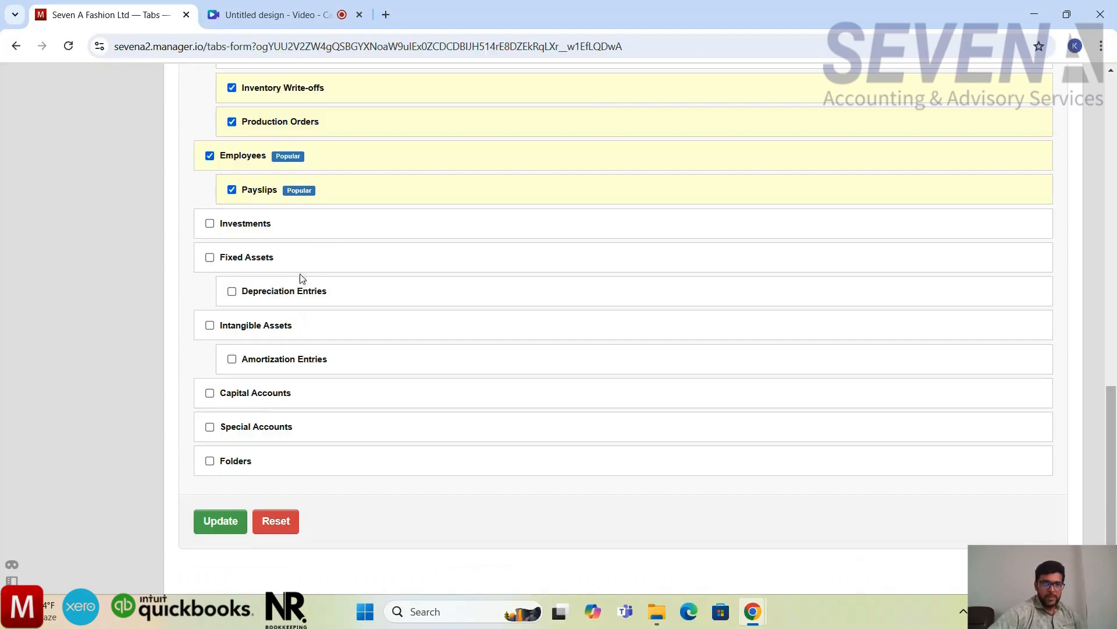
Step: Enable Fixed Assets with Depreciation Entries, and save the tab selection for the business
{"action": "left_click", "coordinate": [209, 257]}
{"action": "scroll", "coordinate": [213, 262], "scroll_direction": "down", "scroll_amount": 1}
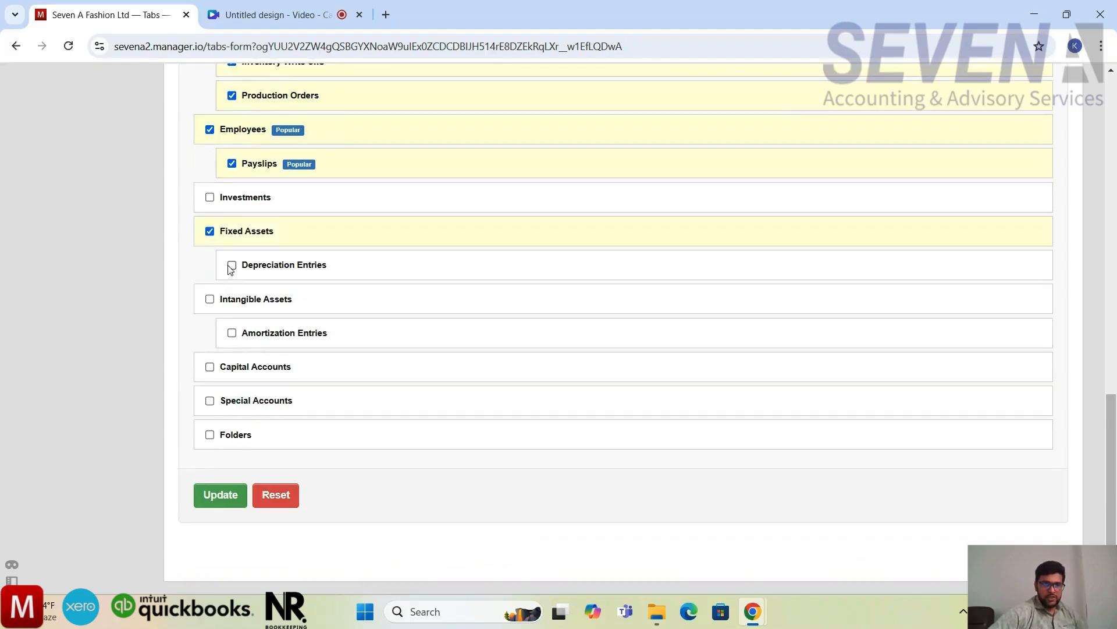
{"action": "left_click", "coordinate": [232, 263]}
{"action": "scroll", "coordinate": [230, 268], "scroll_direction": "down", "scroll_amount": 1}
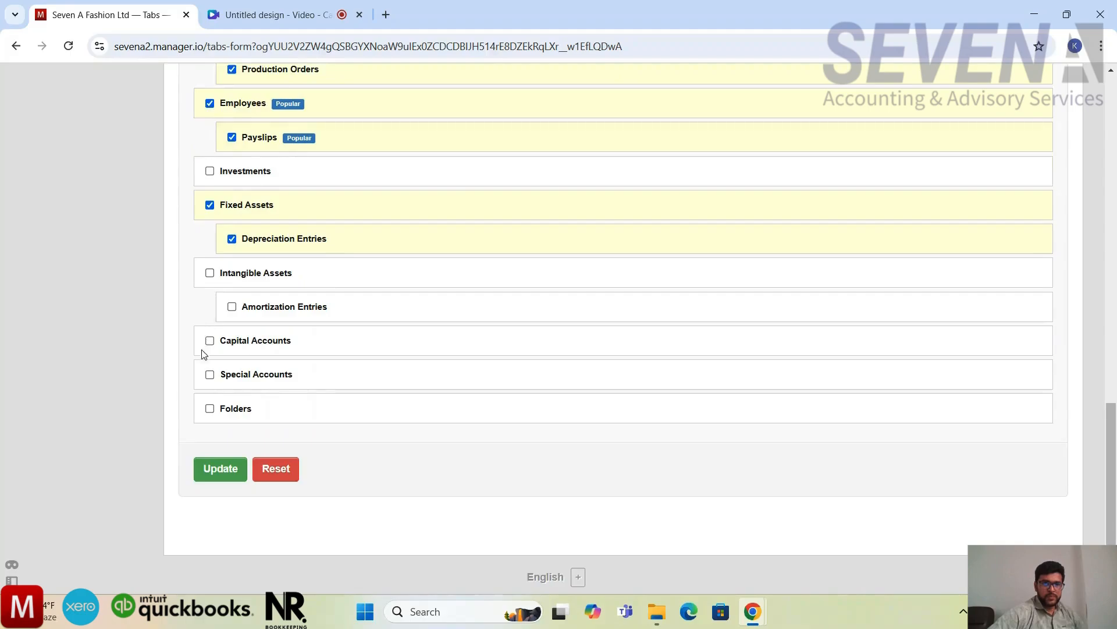
{"action": "left_click", "coordinate": [230, 472]}
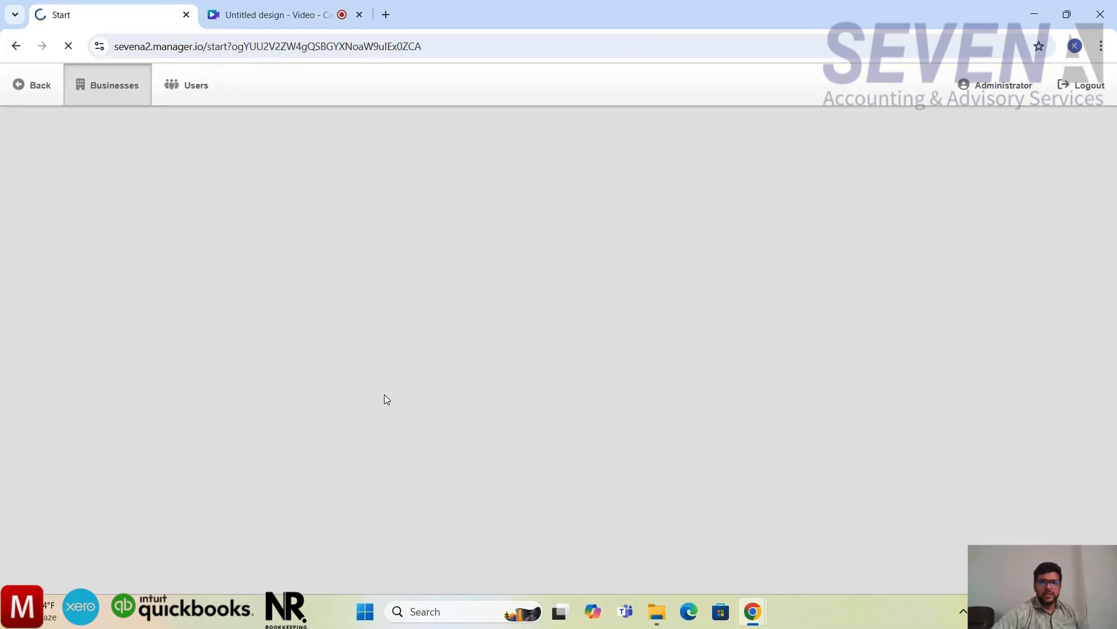
Step: Review the enabled tabs of the business and the Summary page's balance sheet and profit and loss sections
{"action": "scroll", "coordinate": [386, 399], "scroll_direction": "down", "scroll_amount": 5}
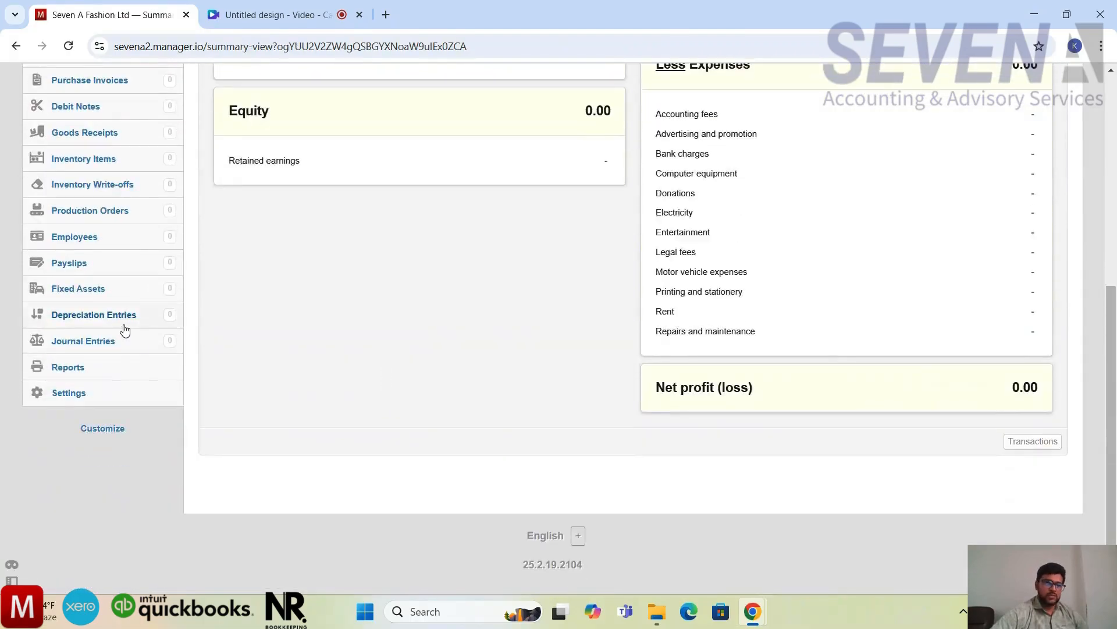
{"action": "scroll", "coordinate": [124, 328], "scroll_direction": "up", "scroll_amount": 6}
{"action": "scroll", "coordinate": [124, 328], "scroll_direction": "down", "scroll_amount": 1}
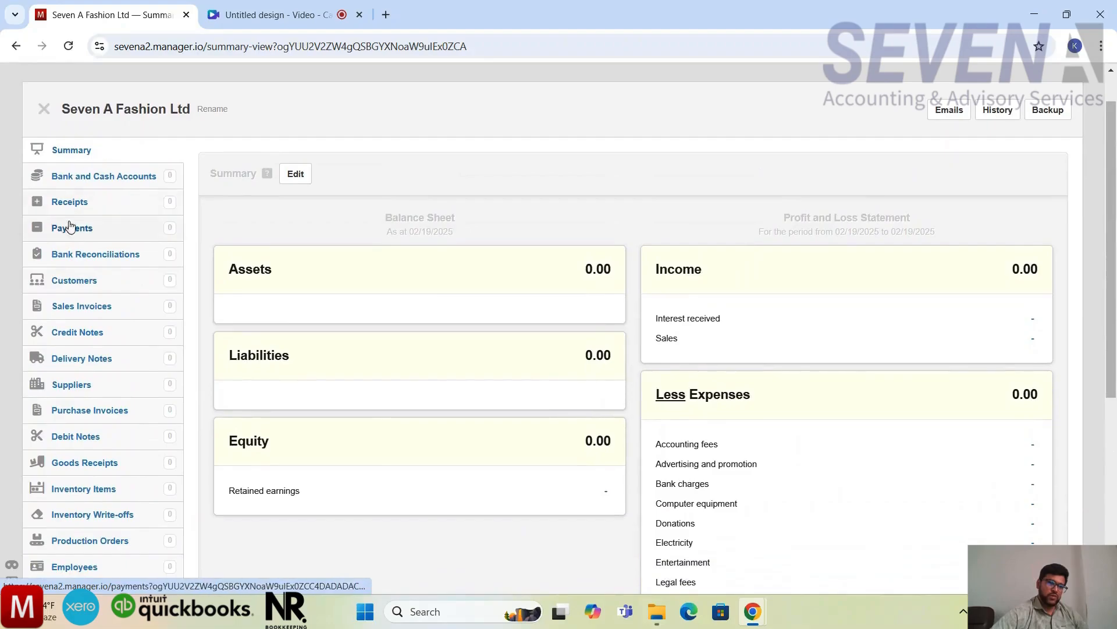
{"action": "scroll", "coordinate": [75, 379], "scroll_direction": "down", "scroll_amount": 2}
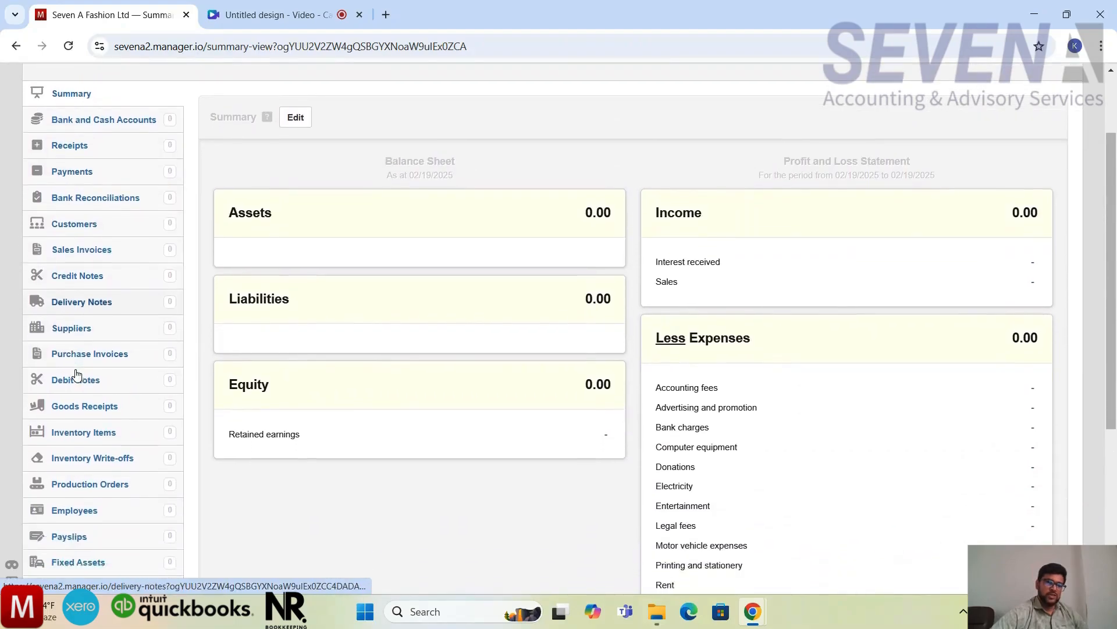
{"action": "scroll", "coordinate": [77, 375], "scroll_direction": "down", "scroll_amount": 3}
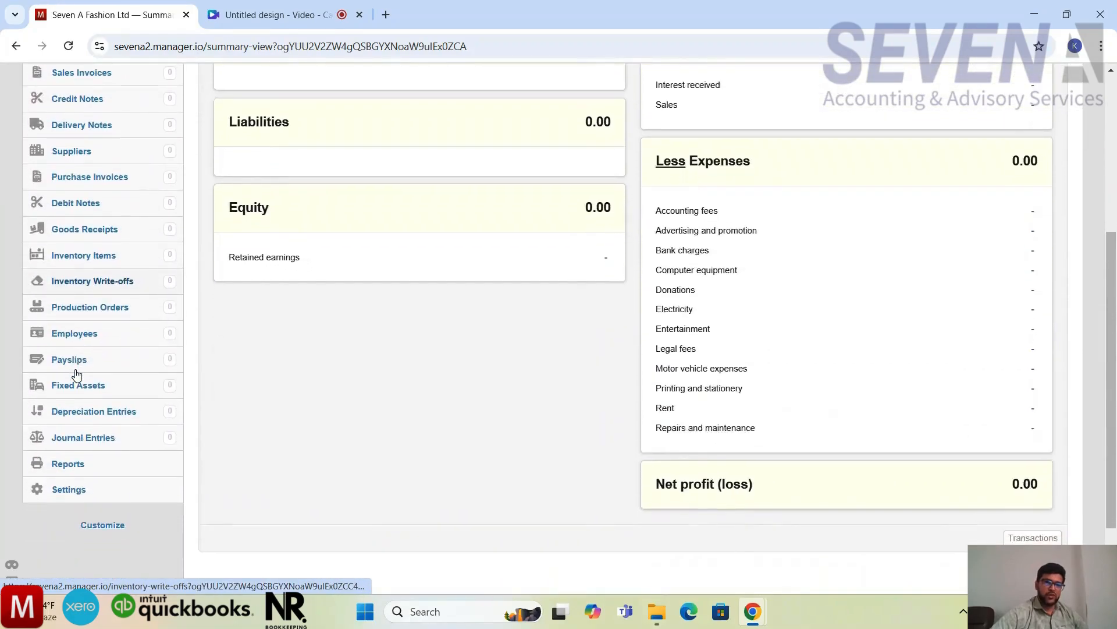
{"action": "scroll", "coordinate": [76, 375], "scroll_direction": "up", "scroll_amount": 3}
{"action": "scroll", "coordinate": [76, 374], "scroll_direction": "up", "scroll_amount": 3}
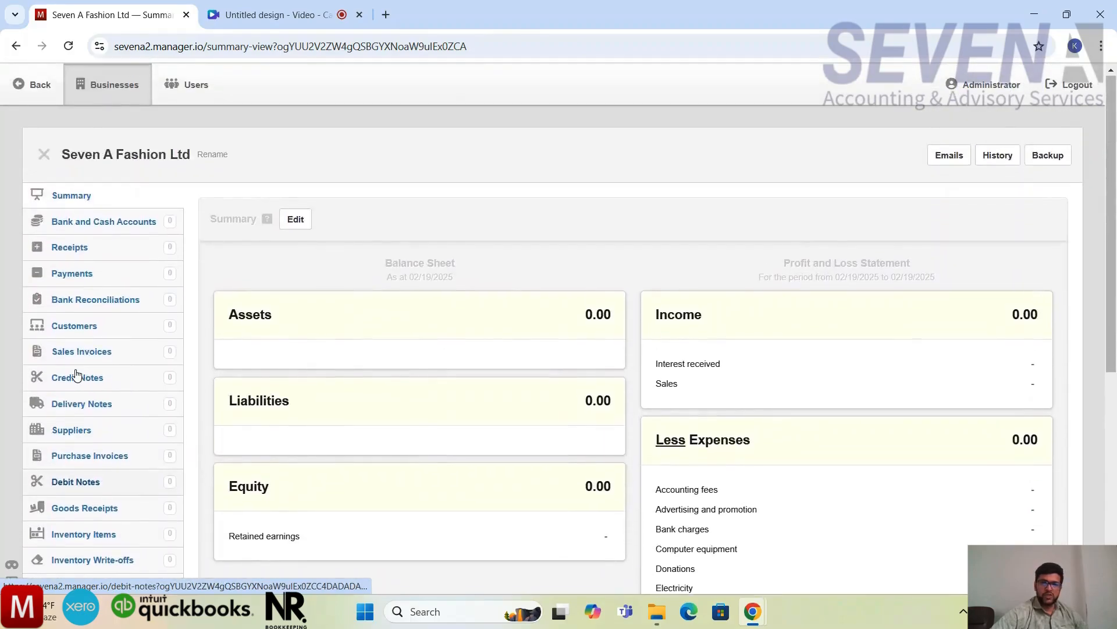
{"action": "scroll", "coordinate": [279, 386], "scroll_direction": "down", "scroll_amount": 5}
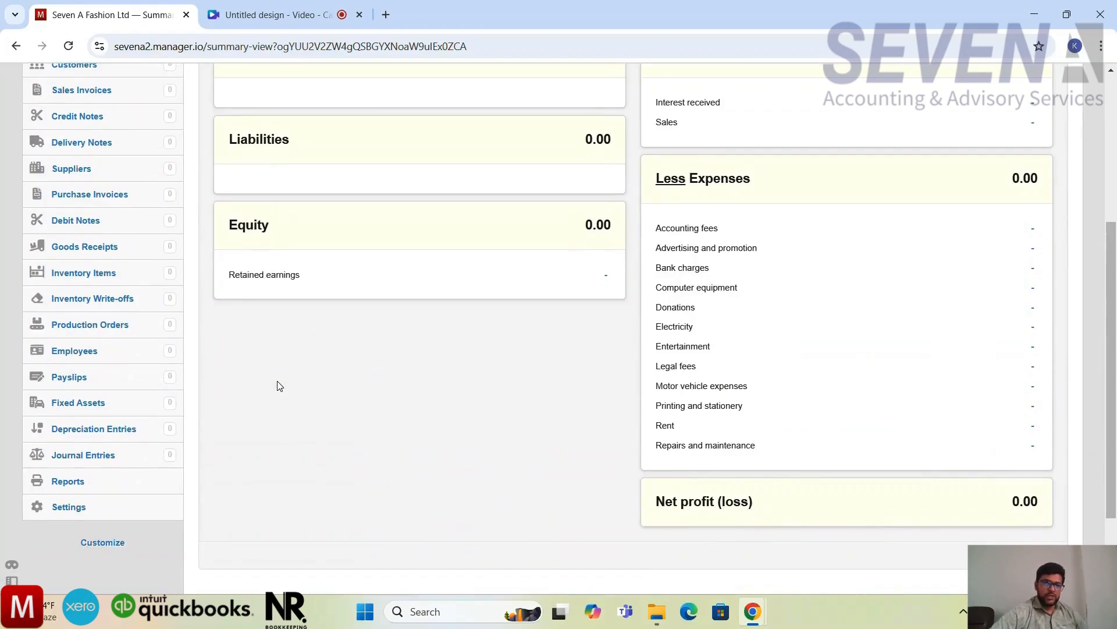
{"action": "scroll", "coordinate": [272, 373], "scroll_direction": "up", "scroll_amount": 2}
{"action": "scroll", "coordinate": [273, 373], "scroll_direction": "up", "scroll_amount": 2}
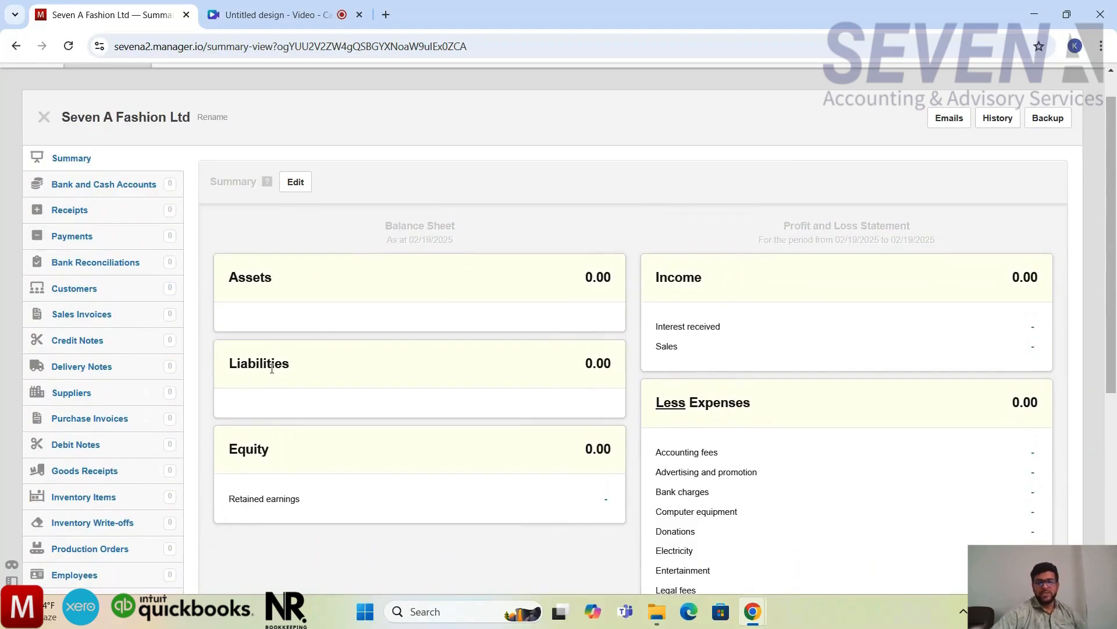
{"action": "scroll", "coordinate": [272, 368], "scroll_direction": "up", "scroll_amount": 1}
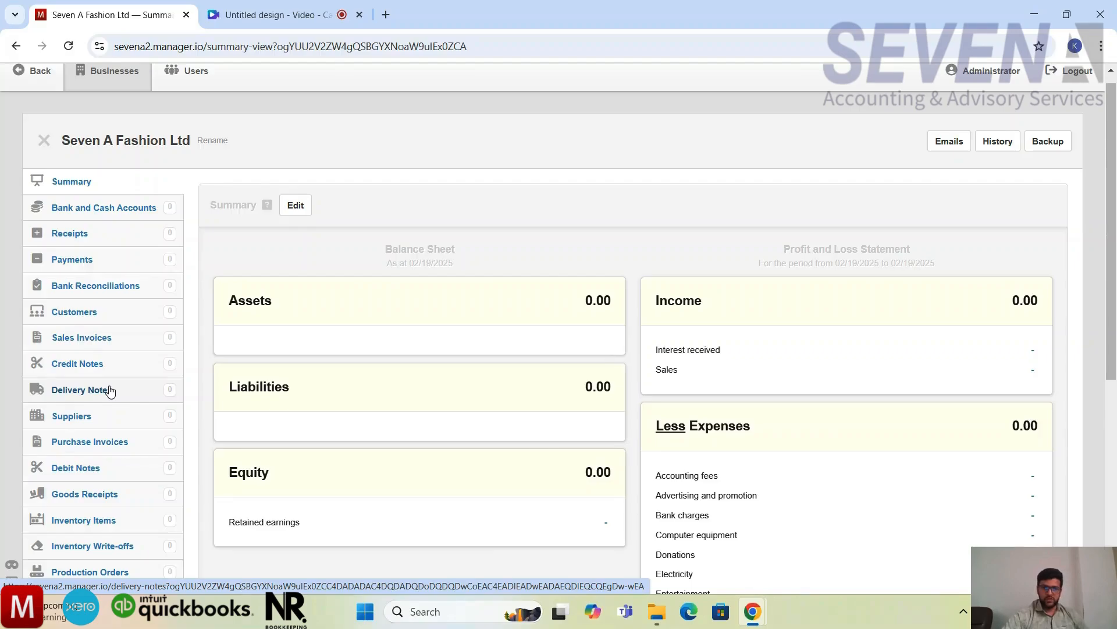
{"action": "scroll", "coordinate": [110, 390], "scroll_direction": "down", "scroll_amount": 5}
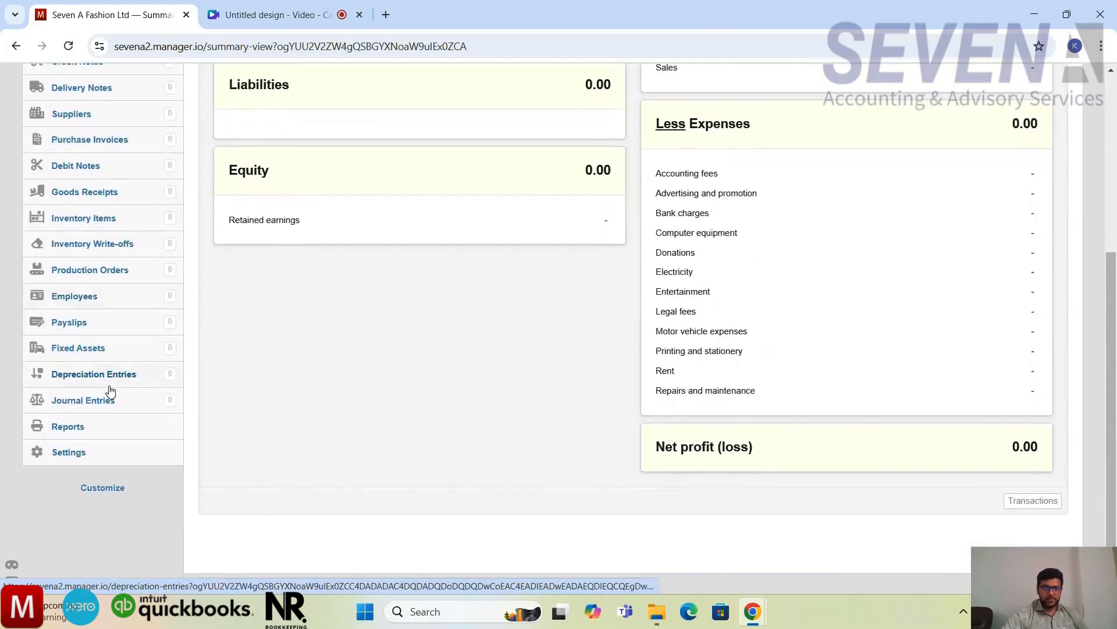
{"action": "scroll", "coordinate": [111, 390], "scroll_direction": "up", "scroll_amount": 5}
{"action": "scroll", "coordinate": [111, 390], "scroll_direction": "up", "scroll_amount": 1}
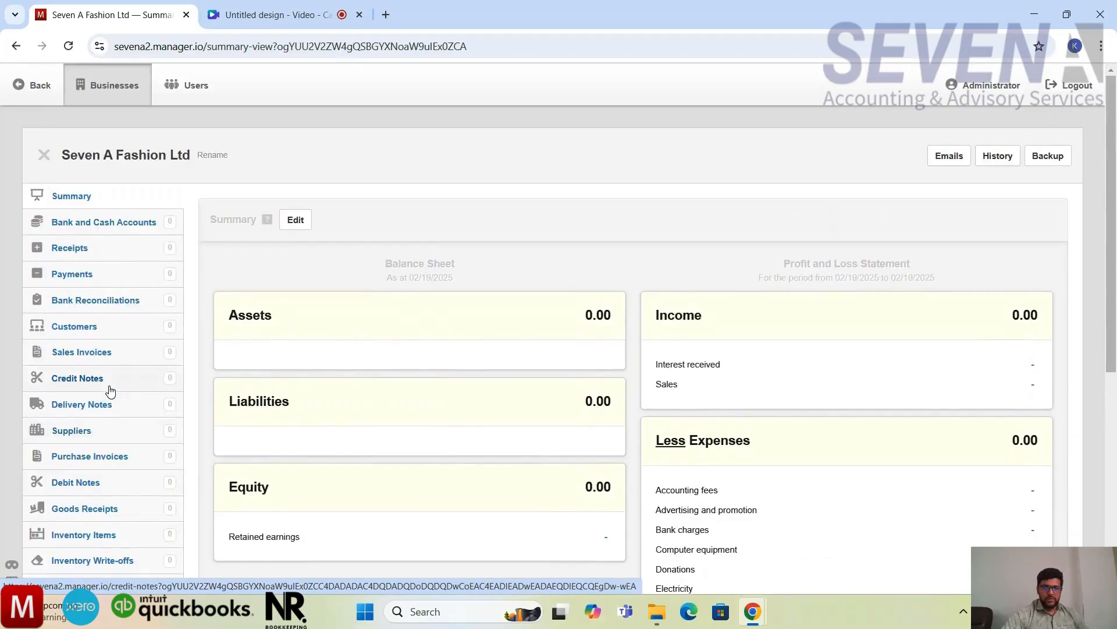
{"action": "scroll", "coordinate": [110, 390], "scroll_direction": "down", "scroll_amount": 5}
{"action": "scroll", "coordinate": [111, 390], "scroll_direction": "down", "scroll_amount": 1}
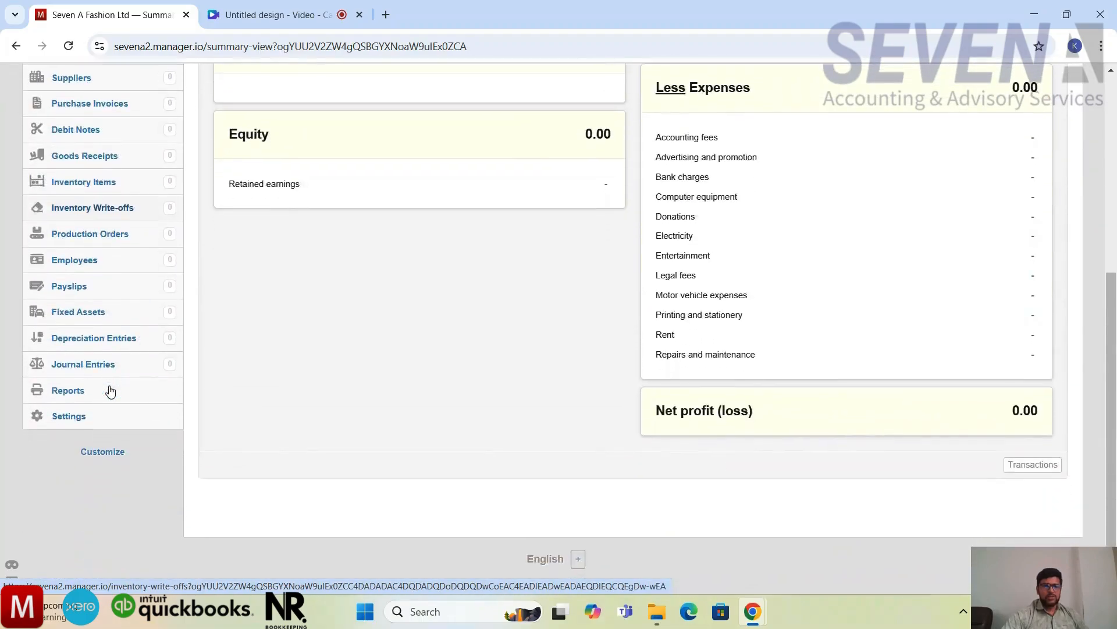
{"action": "scroll", "coordinate": [110, 390], "scroll_direction": "up", "scroll_amount": 6}
Step: Open the Chart of Accounts in the business settings and look over its balance sheet and profit and loss accounts
{"action": "scroll", "coordinate": [499, 317], "scroll_direction": "down", "scroll_amount": 3}
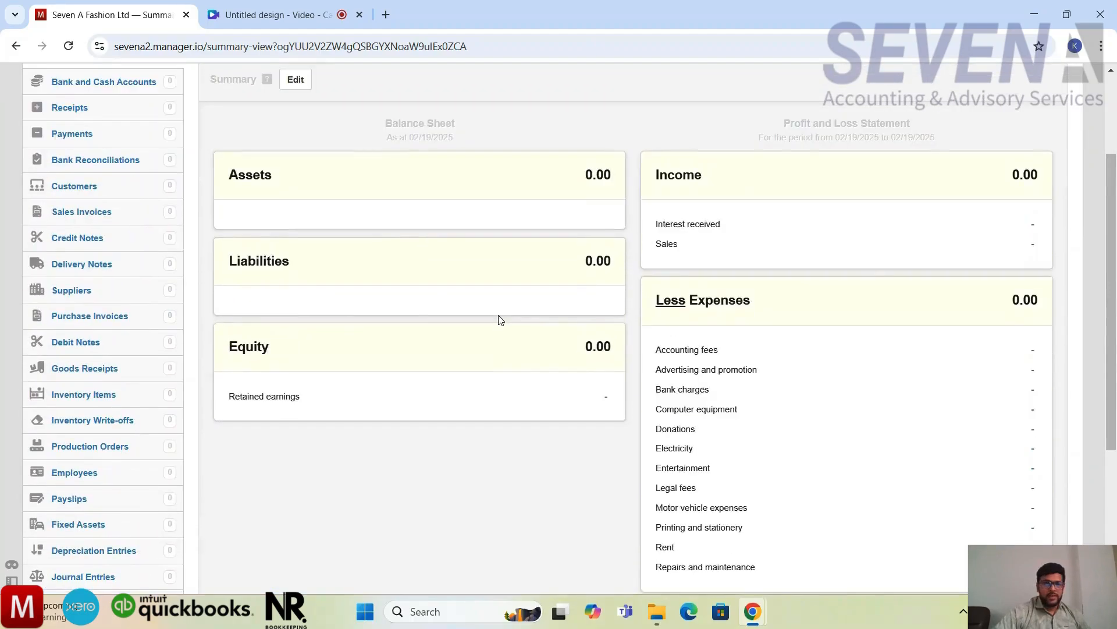
{"action": "left_click", "coordinate": [83, 519]}
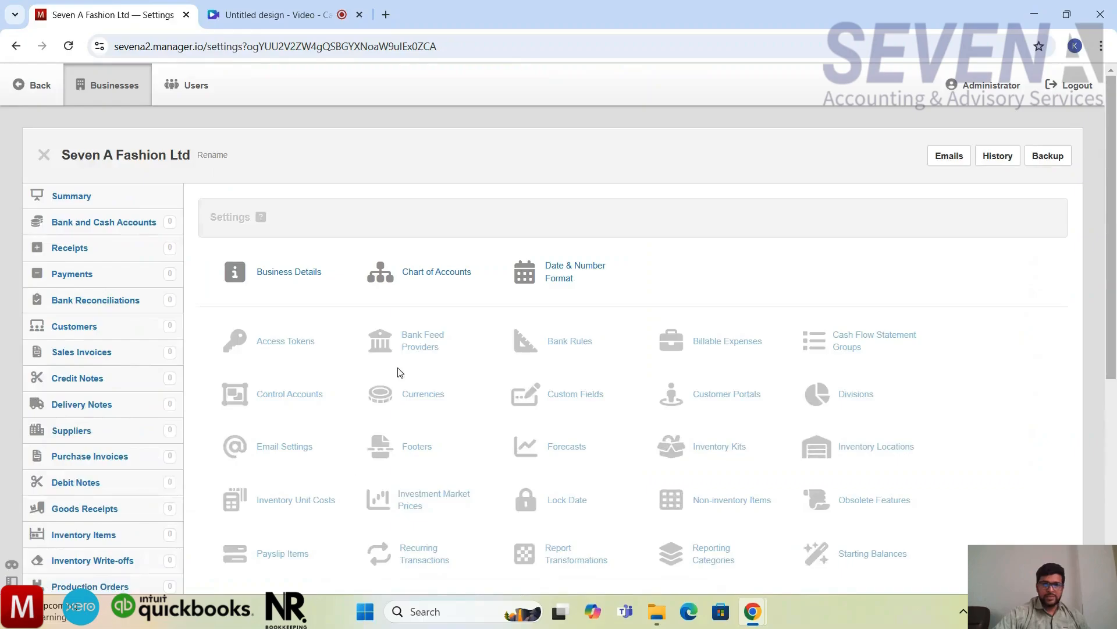
{"action": "left_click", "coordinate": [433, 290]}
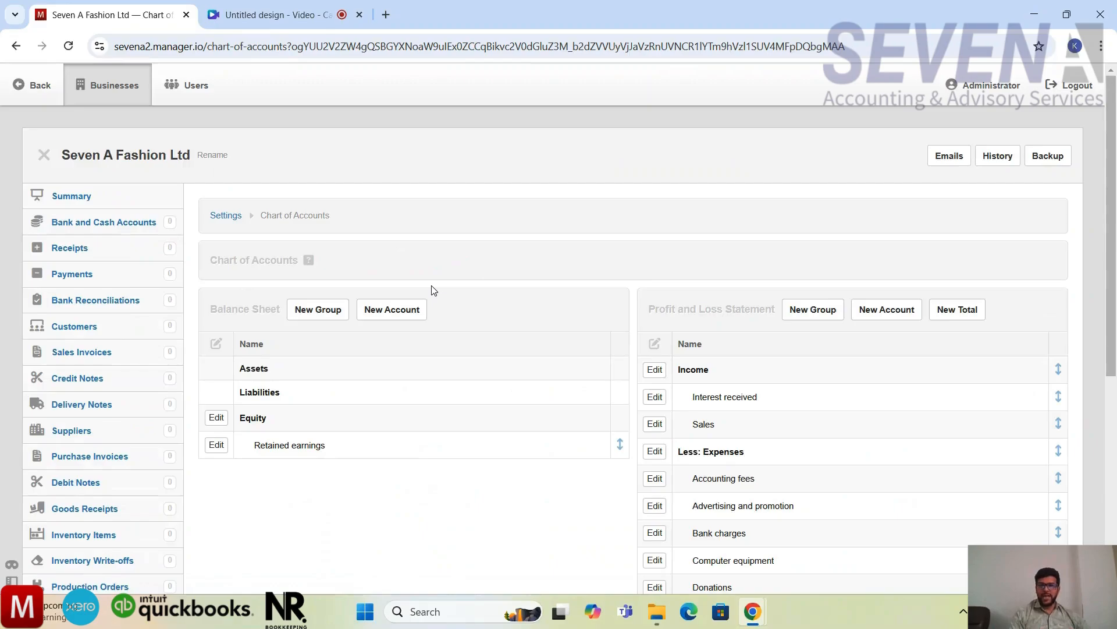
{"action": "scroll", "coordinate": [433, 290], "scroll_direction": "down", "scroll_amount": 5}
{"action": "scroll", "coordinate": [433, 291], "scroll_direction": "up", "scroll_amount": 1}
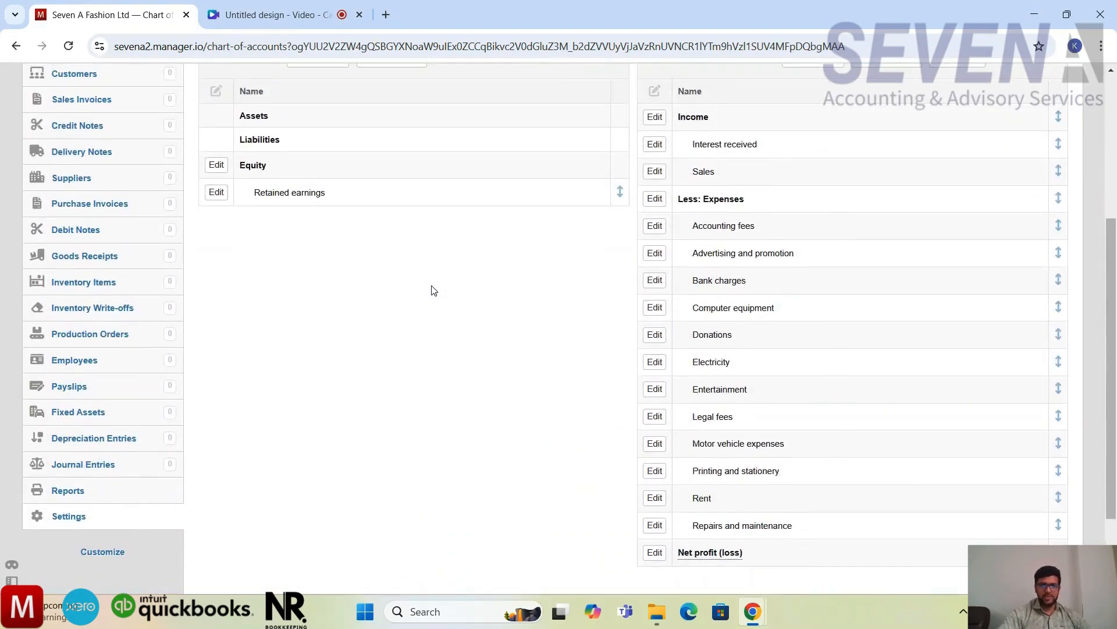
{"action": "scroll", "coordinate": [433, 291], "scroll_direction": "up", "scroll_amount": 1}
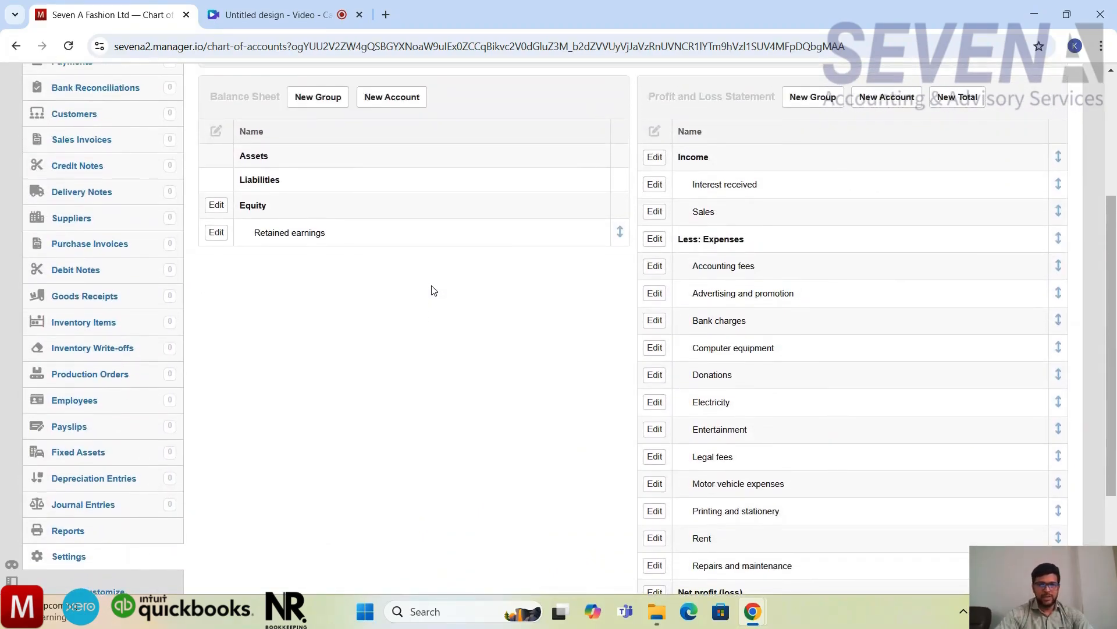
{"action": "scroll", "coordinate": [433, 290], "scroll_direction": "up", "scroll_amount": 1}
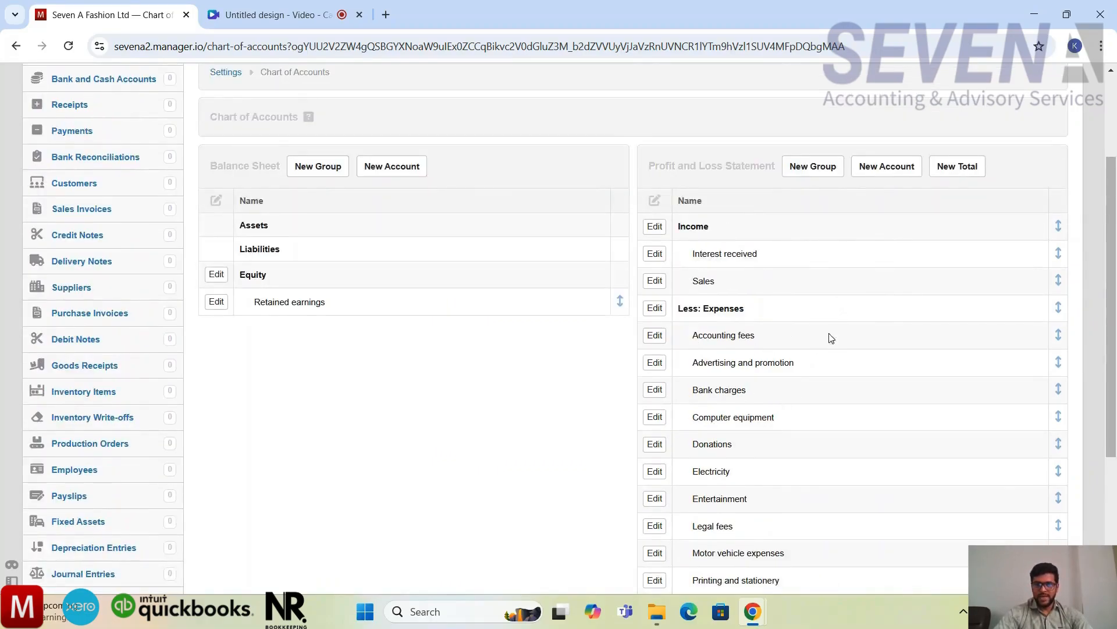
Step: Start a new Profit and Loss Statement account and name it Direct labor
{"action": "left_click", "coordinate": [387, 325]}
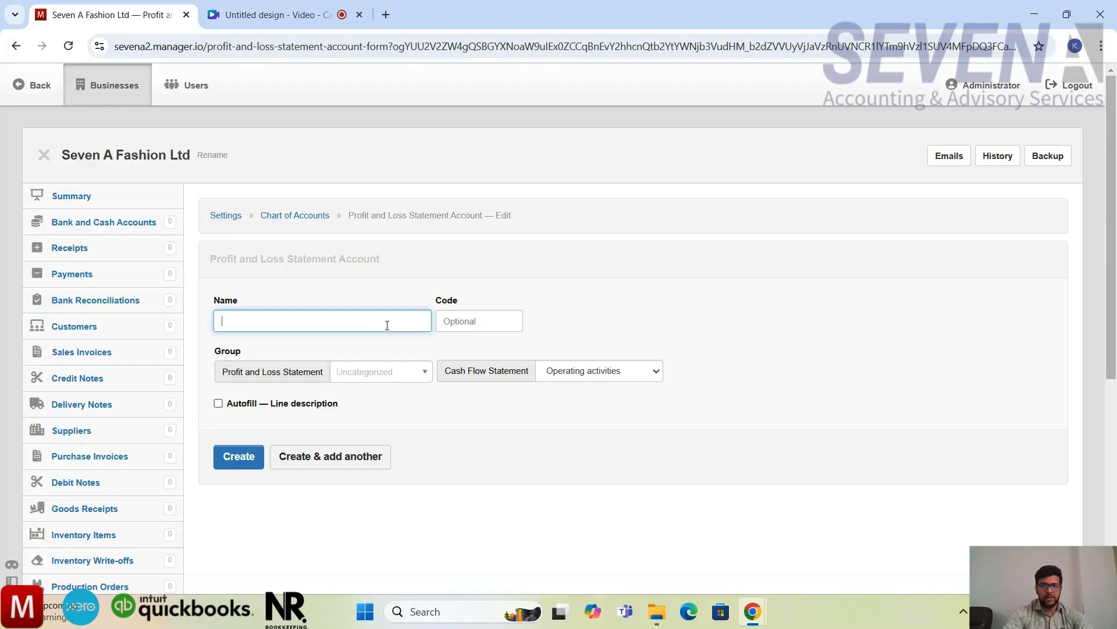
{"action": "type", "text": "Direct labor"}
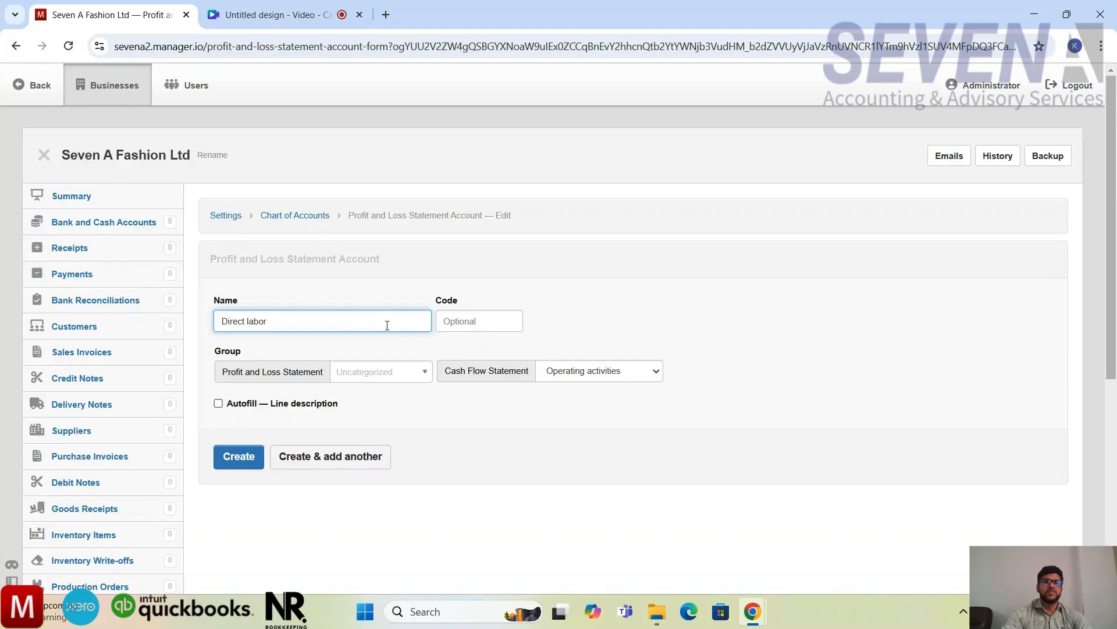
{"action": "left_click", "coordinate": [473, 329]}
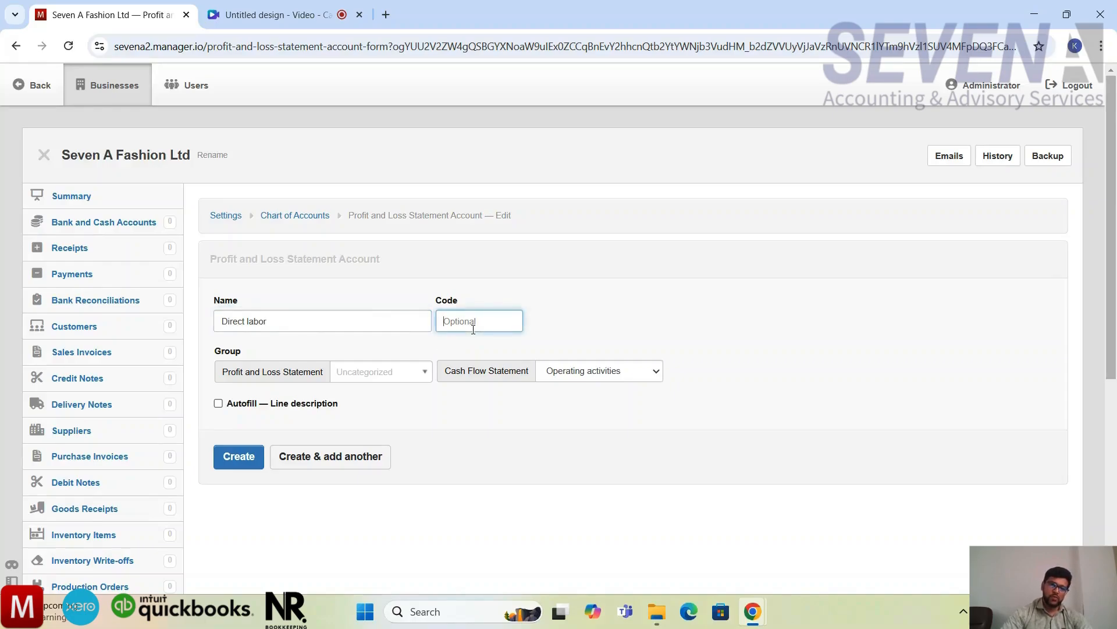
{"action": "type", "text": "100"}
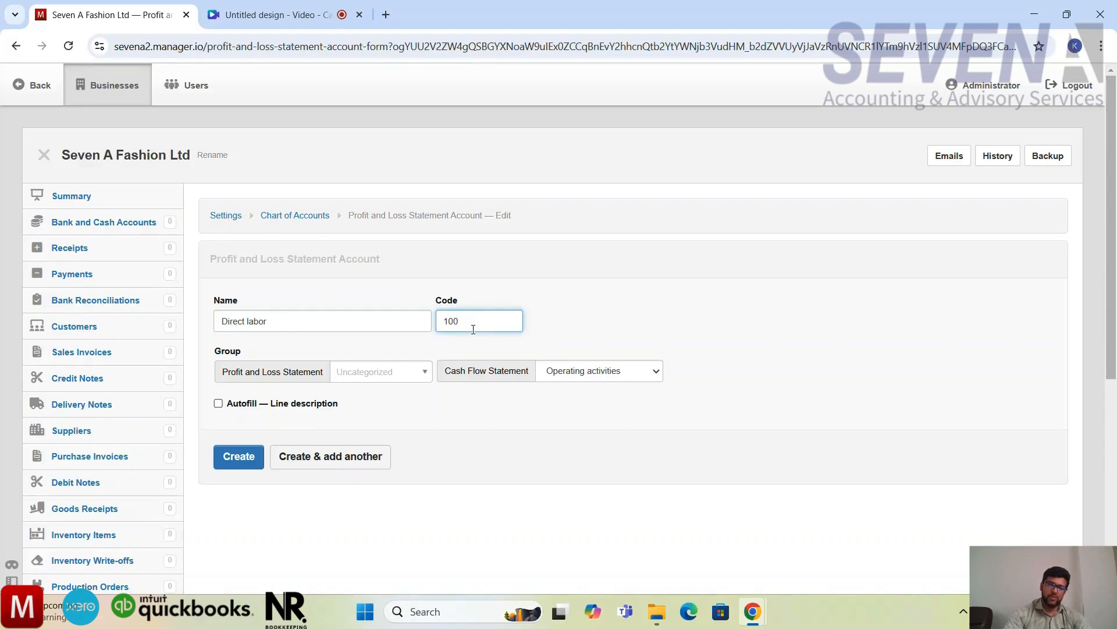
{"action": "type", "text": "1"}
{"action": "key", "text": "BackSpace"}
{"action": "key", "text": "BackSpace"}
{"action": "key", "text": "BackSpace"}
{"action": "key", "text": "BackSpace"}
{"action": "left_click", "coordinate": [593, 322]}
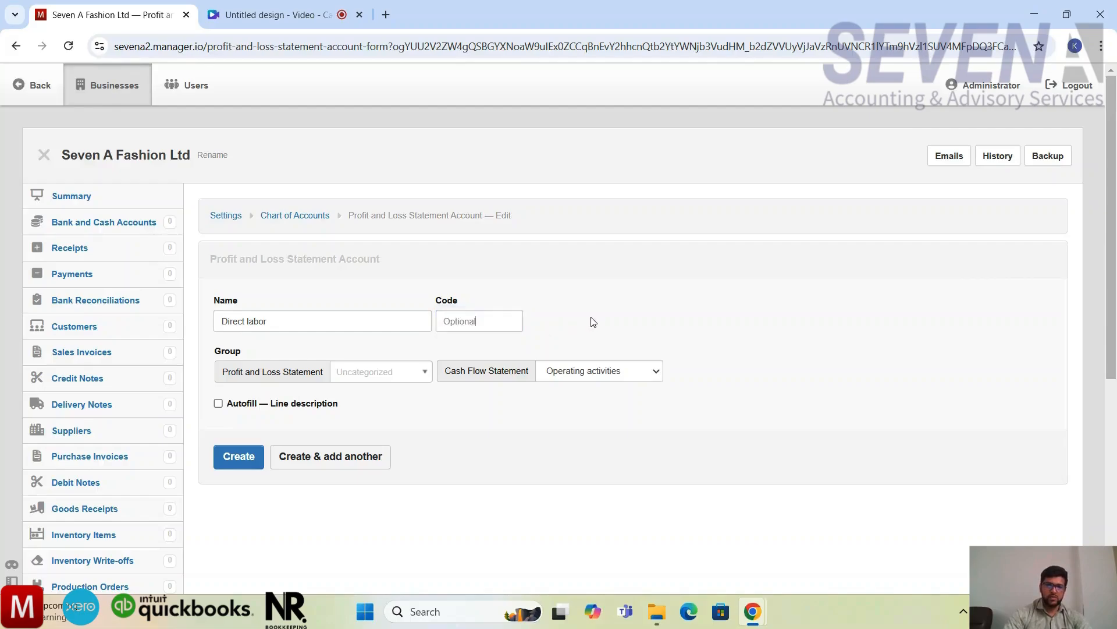
Step: Assign the Direct labor account to the Expenses group and create it
{"action": "scroll", "coordinate": [444, 423], "scroll_direction": "down", "scroll_amount": 1}
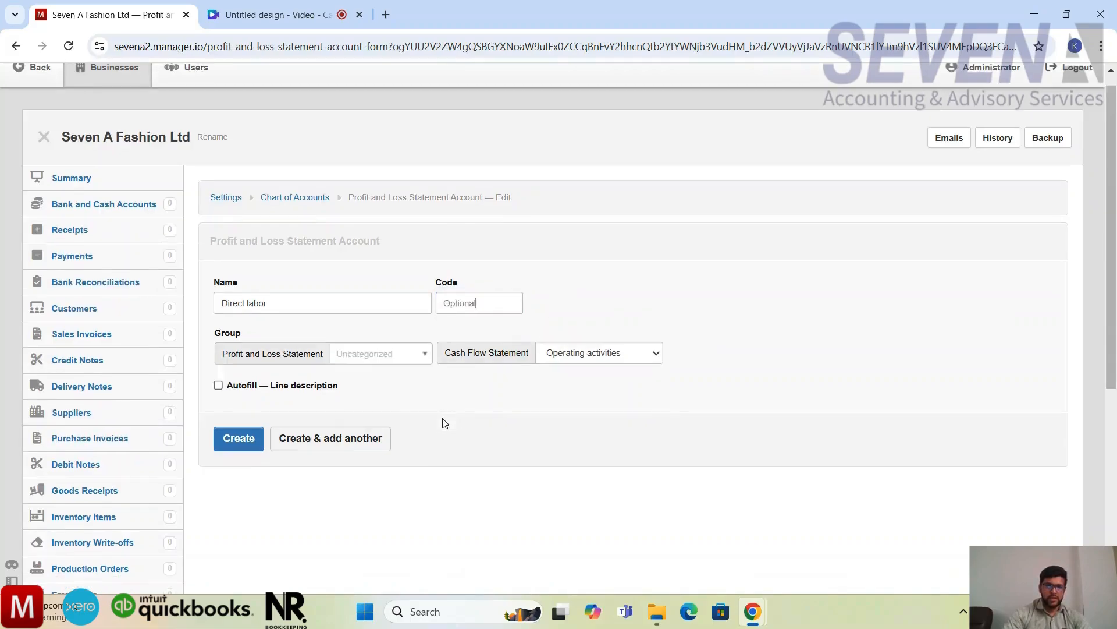
{"action": "left_click", "coordinate": [418, 353]}
{"action": "left_click", "coordinate": [406, 401]}
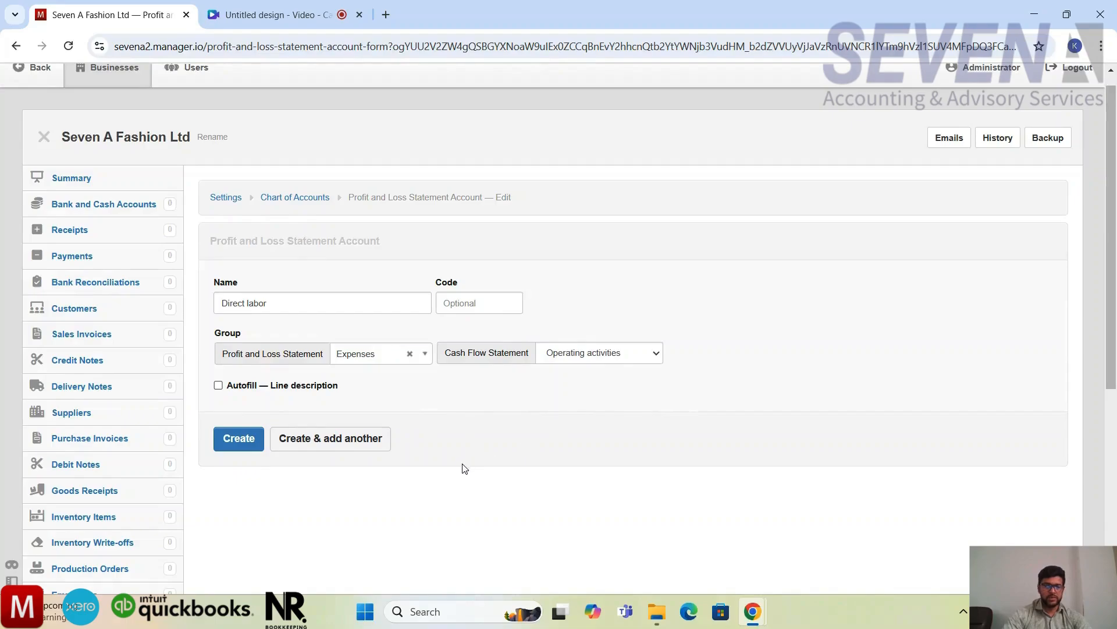
{"action": "left_click", "coordinate": [254, 440]}
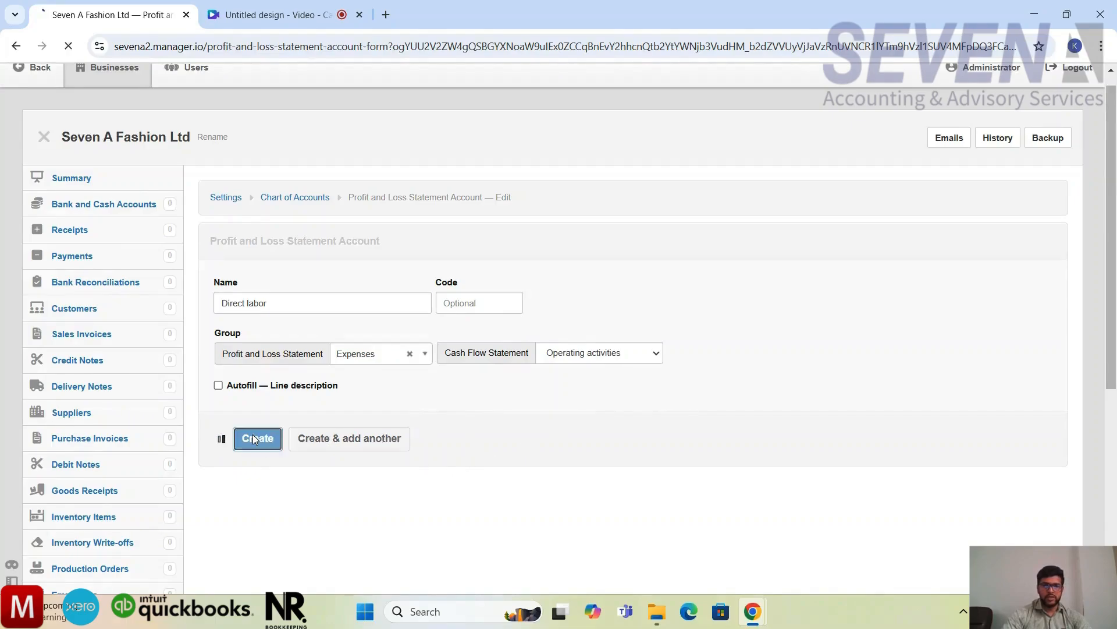
Step: Examine how the Direct labor account is grouped with the other expense accounts in the Profit and Loss Statement
{"action": "scroll", "coordinate": [835, 428], "scroll_direction": "down", "scroll_amount": 2}
{"action": "scroll", "coordinate": [836, 428], "scroll_direction": "down", "scroll_amount": 3}
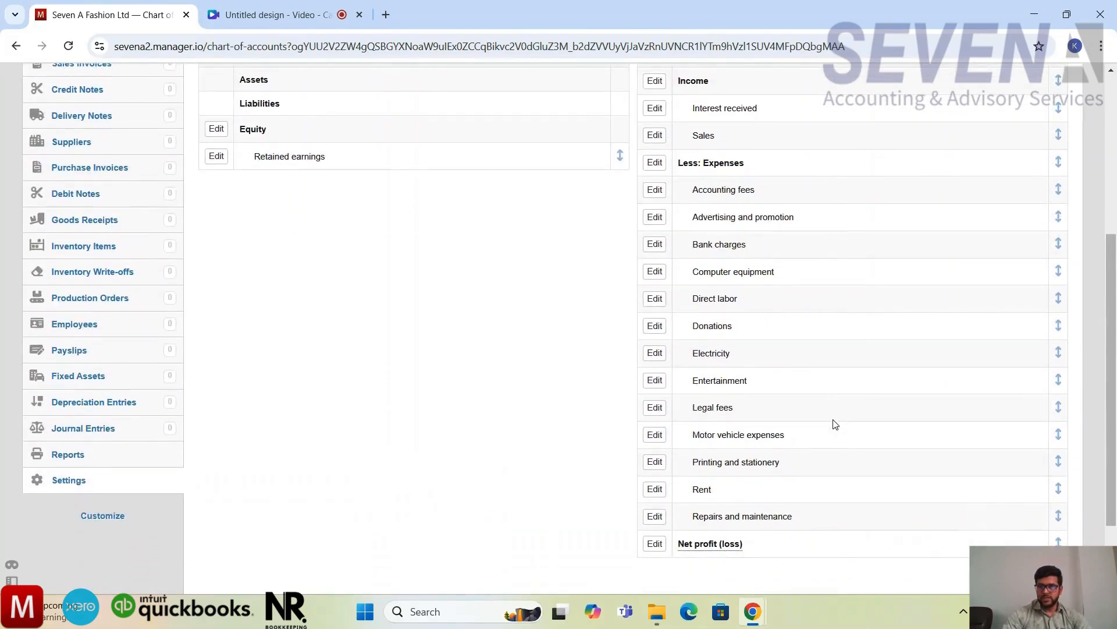
{"action": "scroll", "coordinate": [836, 415], "scroll_direction": "down", "scroll_amount": 2}
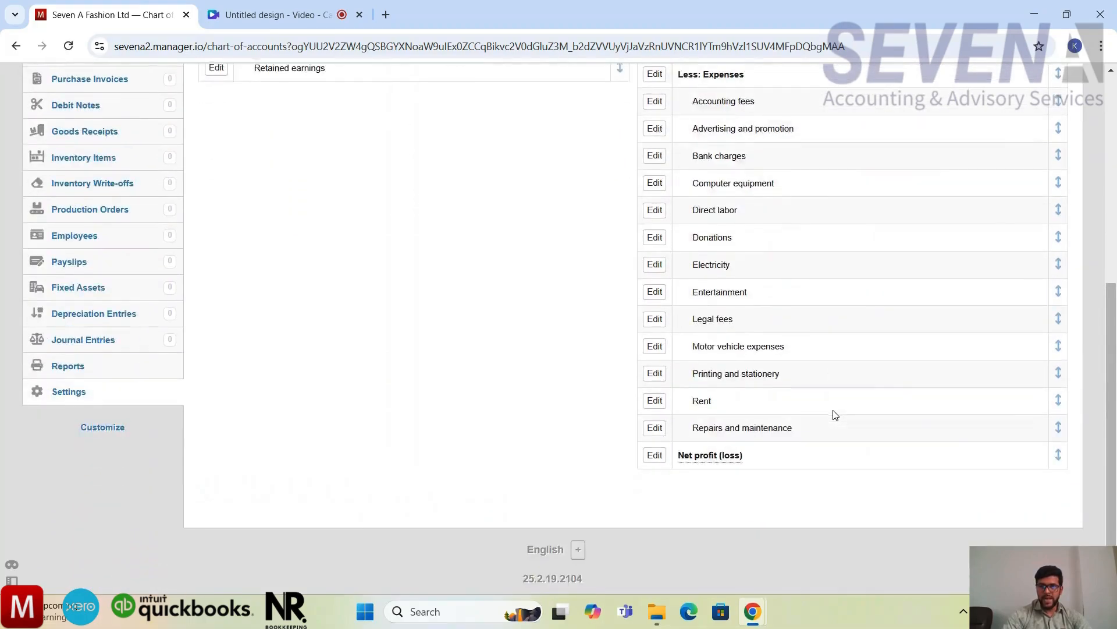
{"action": "scroll", "coordinate": [835, 414], "scroll_direction": "up", "scroll_amount": 2}
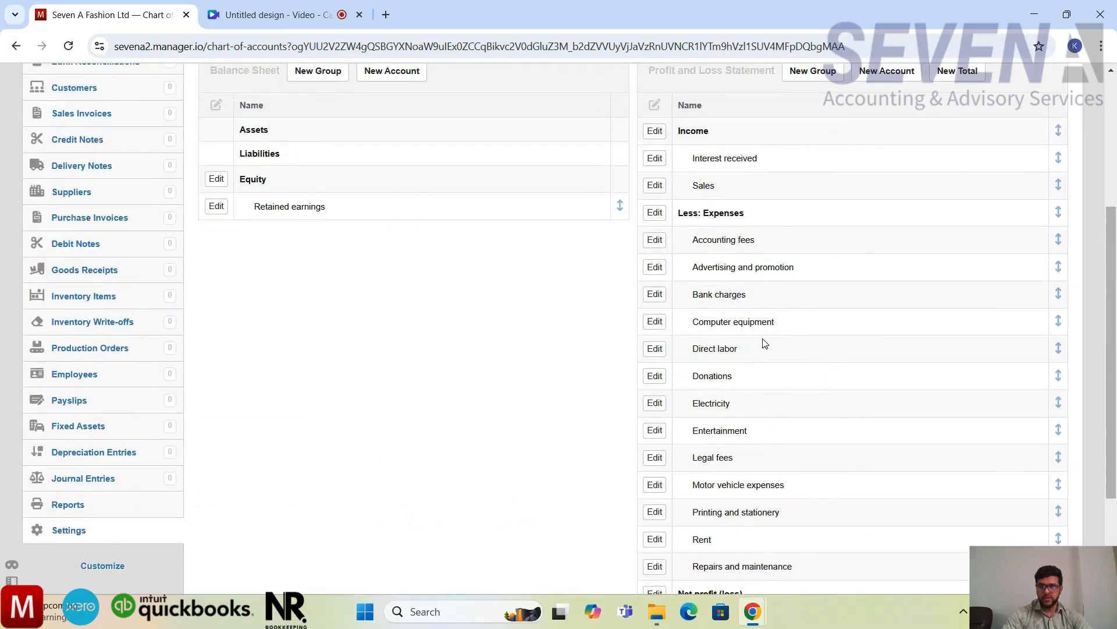
{"action": "scroll", "coordinate": [764, 344], "scroll_direction": "up", "scroll_amount": 2}
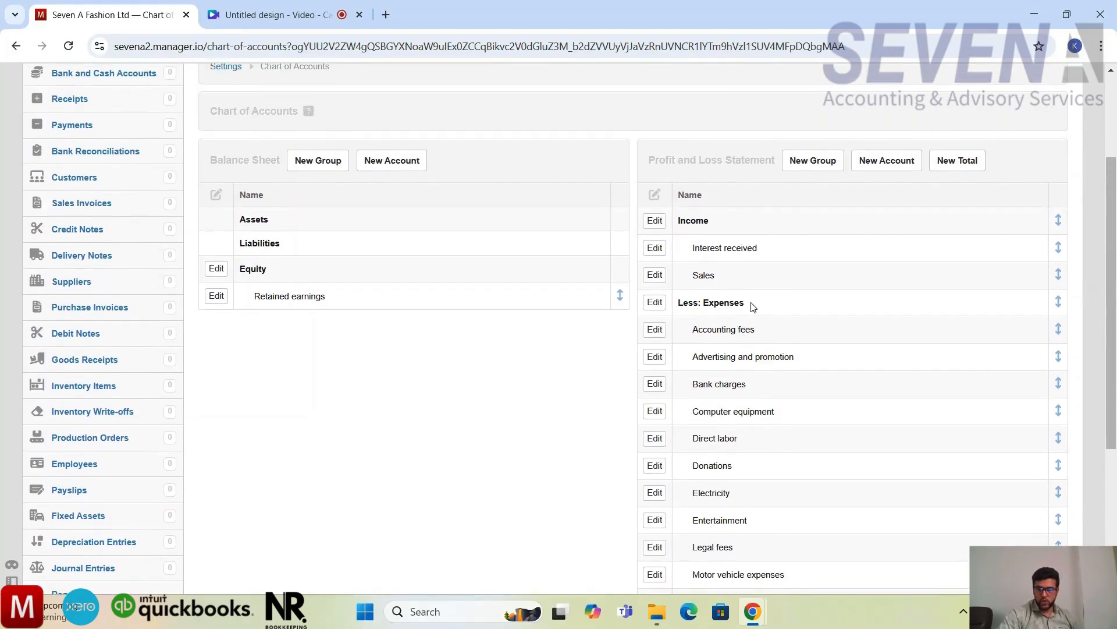
{"action": "left_click_drag", "start_coordinate": [747, 305], "coordinate": [678, 307]}
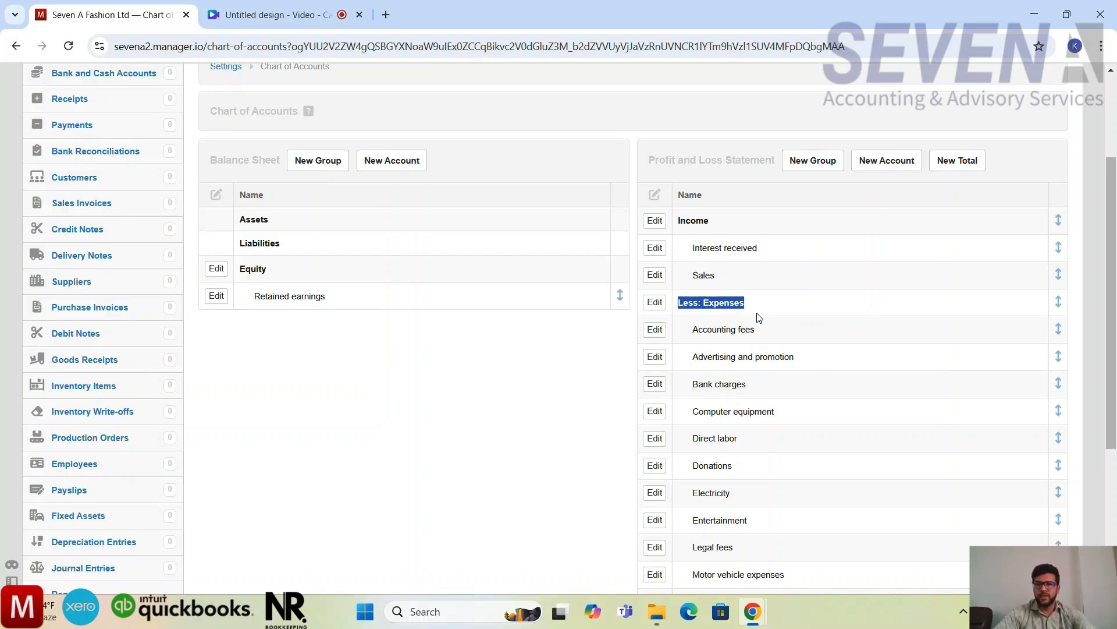
{"action": "scroll", "coordinate": [759, 317], "scroll_direction": "down", "scroll_amount": 4}
{"action": "scroll", "coordinate": [759, 318], "scroll_direction": "up", "scroll_amount": 4}
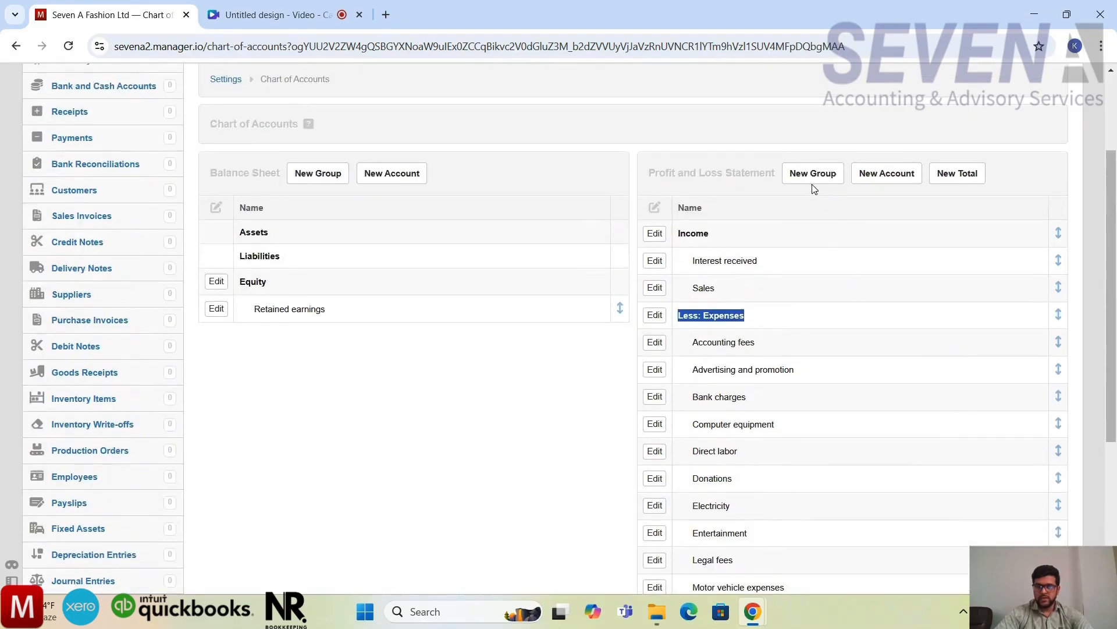
{"action": "left_click", "coordinate": [812, 182]}
{"action": "left_click", "coordinate": [419, 324]}
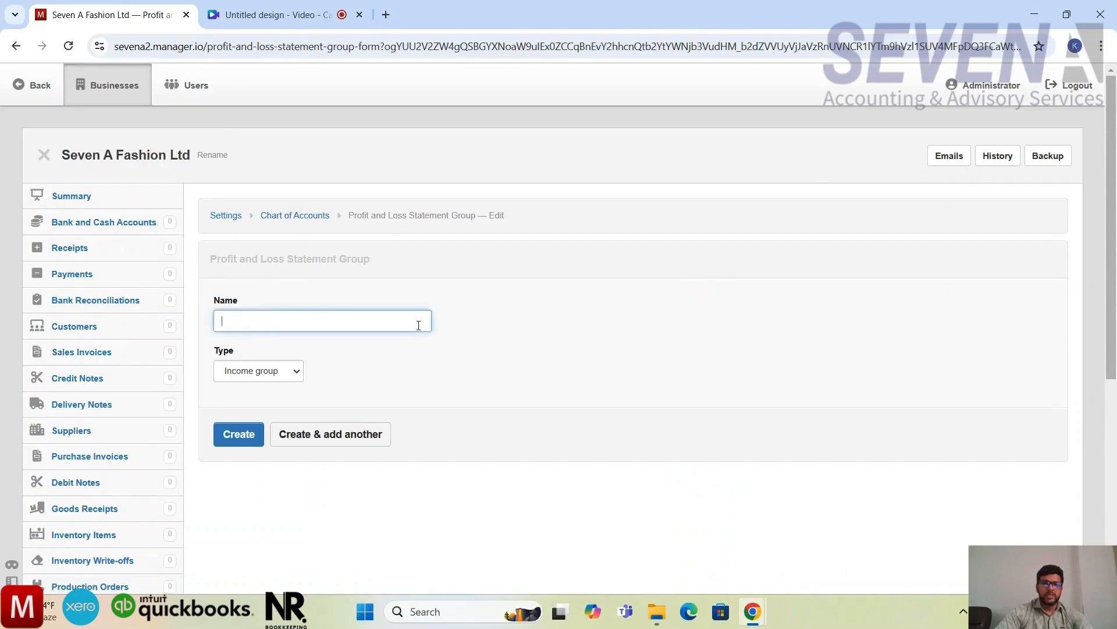
{"action": "scroll", "coordinate": [272, 324], "scroll_direction": "down", "scroll_amount": 3}
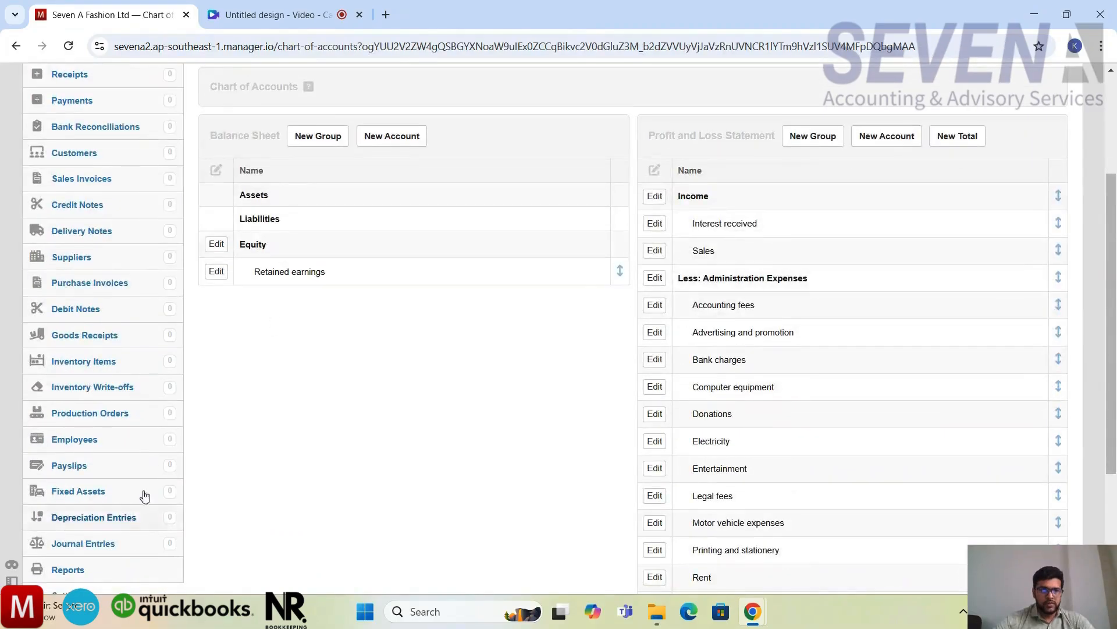
{"action": "scroll", "coordinate": [144, 493], "scroll_direction": "down", "scroll_amount": 1}
Step: Reopen the Chart of Accounts from the business settings and examine the accounts under Administration Expenses
{"action": "left_click", "coordinate": [74, 553]}
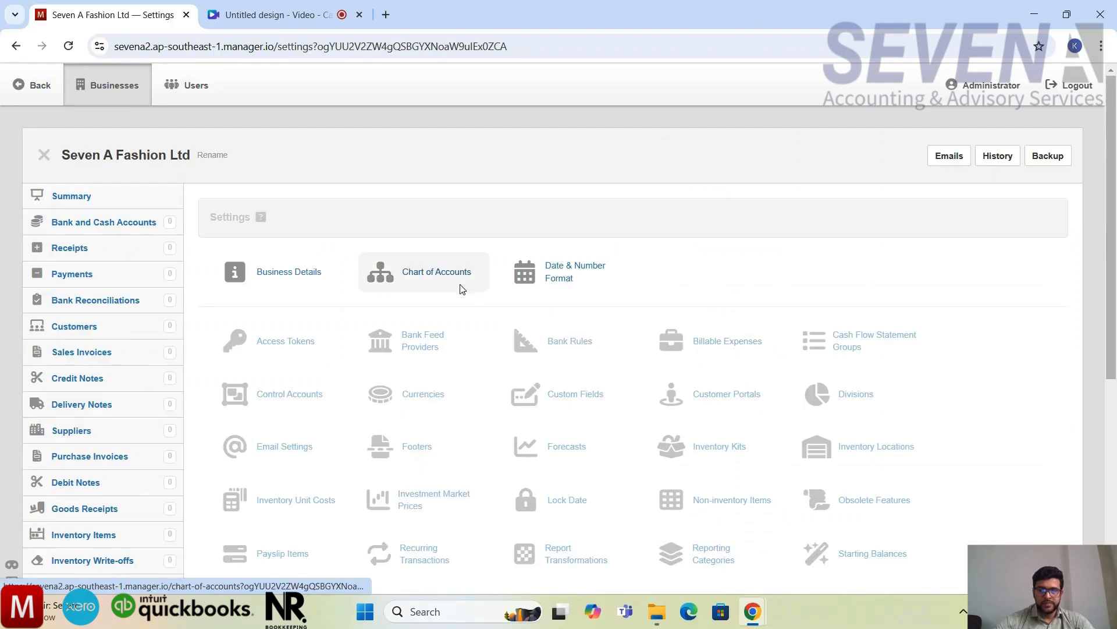
{"action": "left_click", "coordinate": [459, 287]}
{"action": "scroll", "coordinate": [807, 319], "scroll_direction": "down", "scroll_amount": 2}
{"action": "scroll", "coordinate": [807, 320], "scroll_direction": "down", "scroll_amount": 1}
{"action": "scroll", "coordinate": [808, 320], "scroll_direction": "up", "scroll_amount": 1}
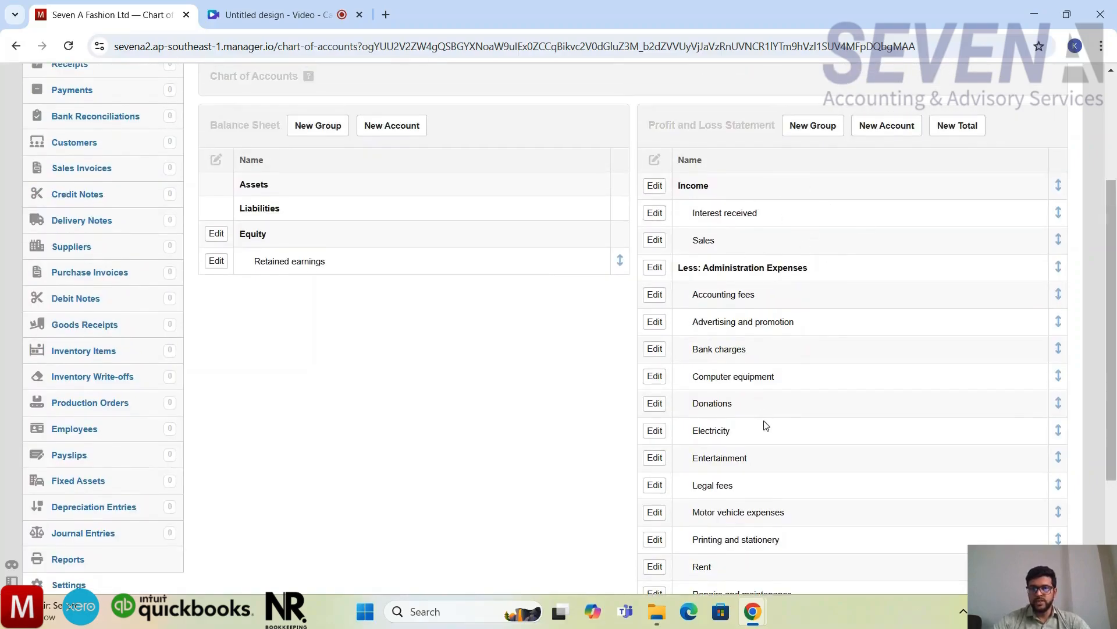
{"action": "scroll", "coordinate": [768, 411], "scroll_direction": "down", "scroll_amount": 3}
{"action": "scroll", "coordinate": [769, 410], "scroll_direction": "up", "scroll_amount": 3}
{"action": "scroll", "coordinate": [772, 410], "scroll_direction": "down", "scroll_amount": 1}
{"action": "scroll", "coordinate": [772, 410], "scroll_direction": "up", "scroll_amount": 1}
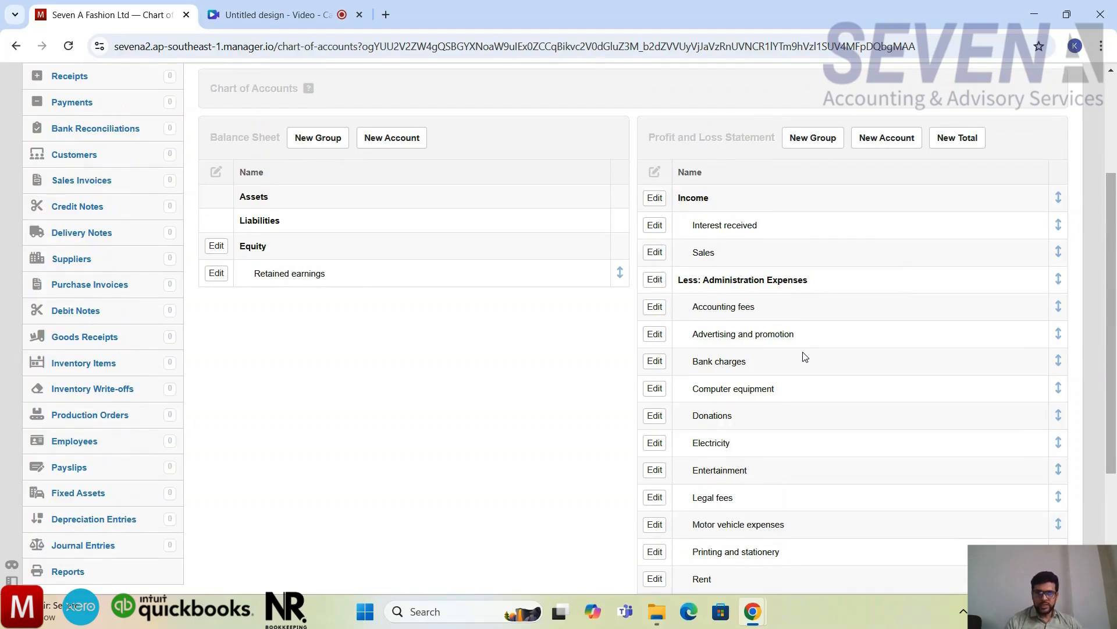
Step: Create a Profit and Loss Statement group named Manufacturing Expenses as an Expense group and continue with another new group
{"action": "scroll", "coordinate": [802, 357], "scroll_direction": "down", "scroll_amount": 3}
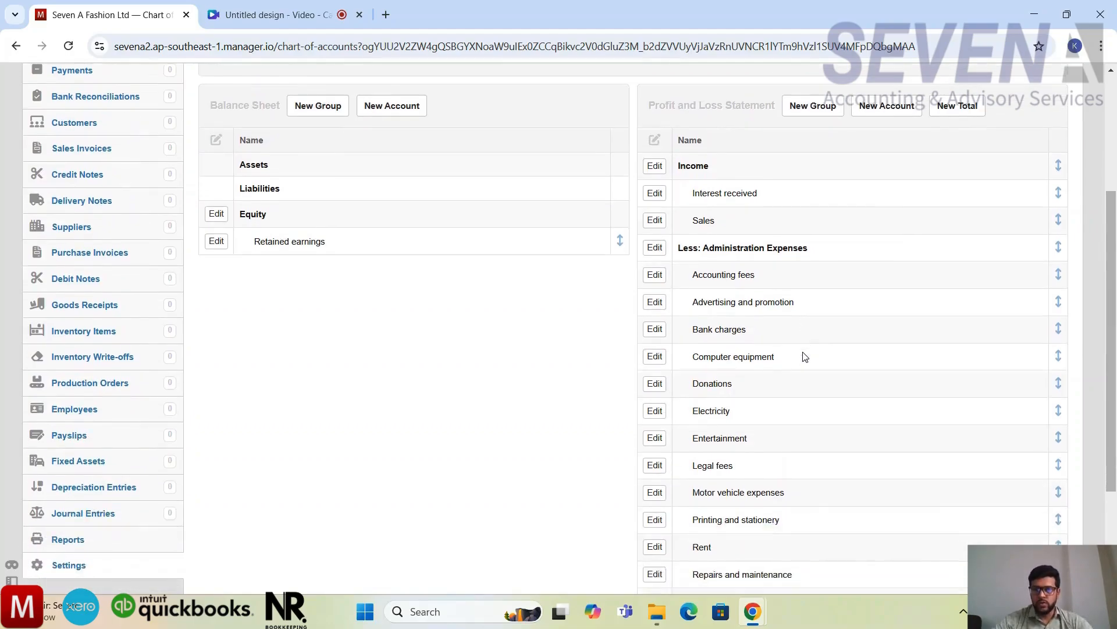
{"action": "scroll", "coordinate": [805, 356], "scroll_direction": "up", "scroll_amount": 5}
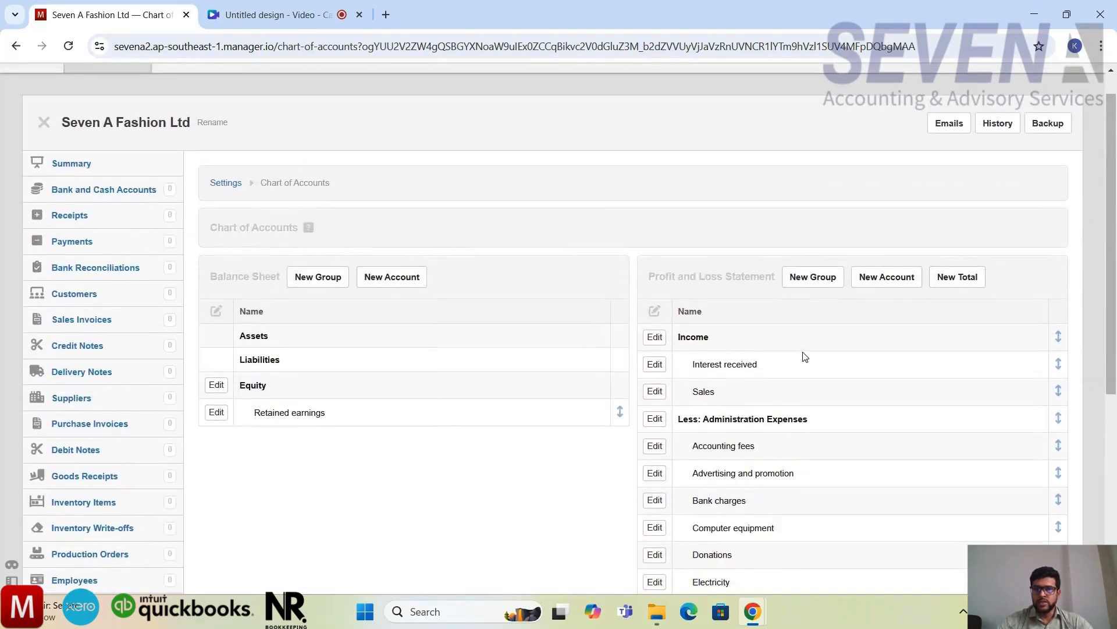
{"action": "left_click", "coordinate": [821, 285]}
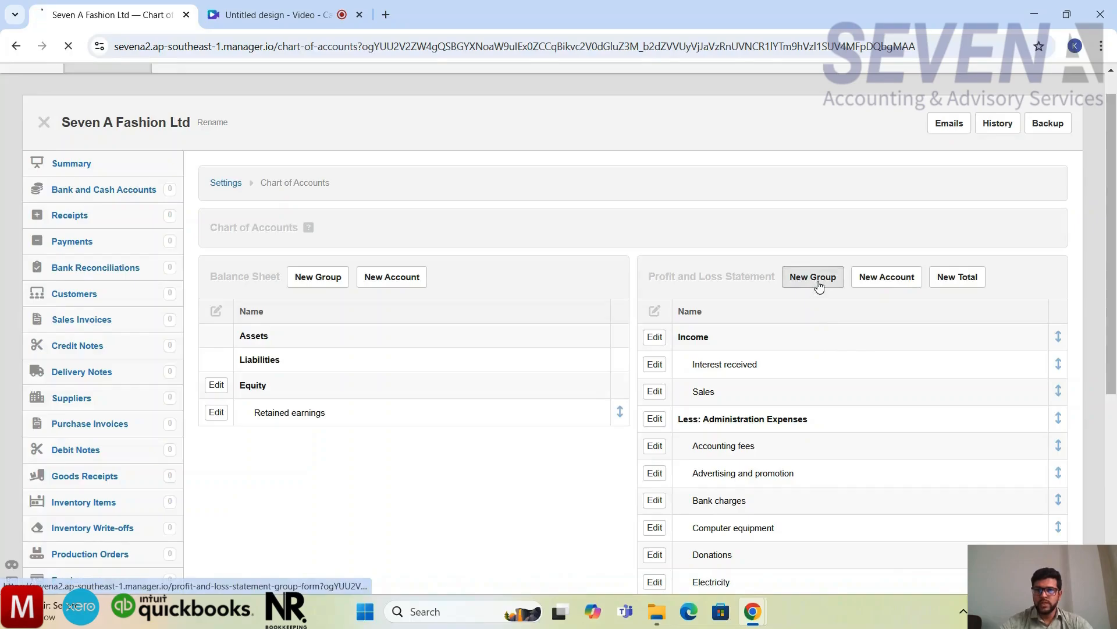
{"action": "left_click", "coordinate": [397, 323]}
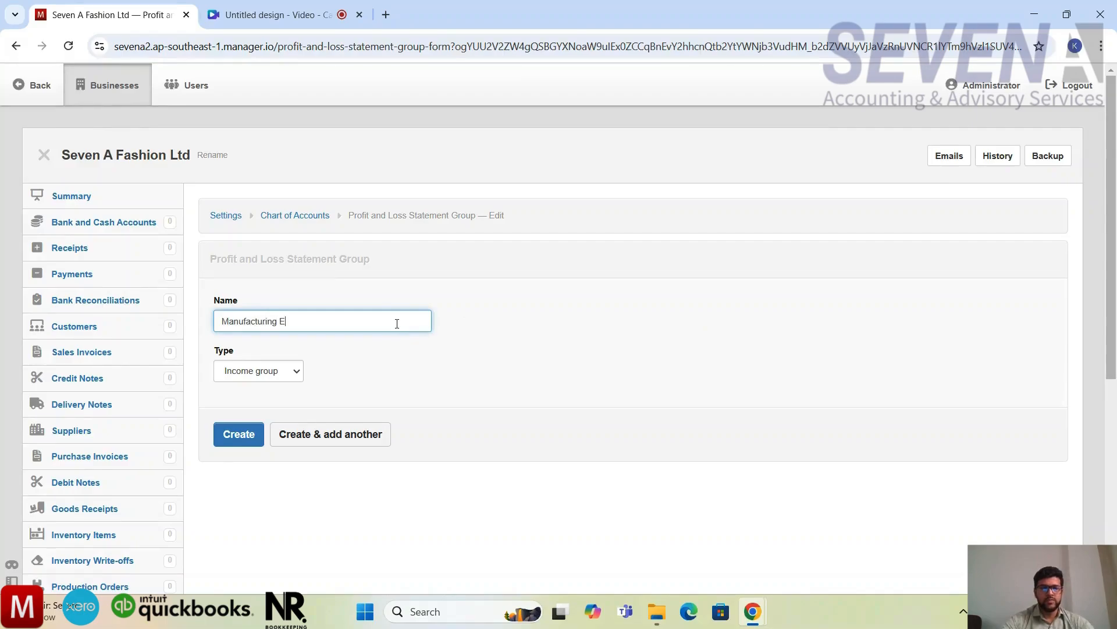
{"action": "type", "text": "ses"}
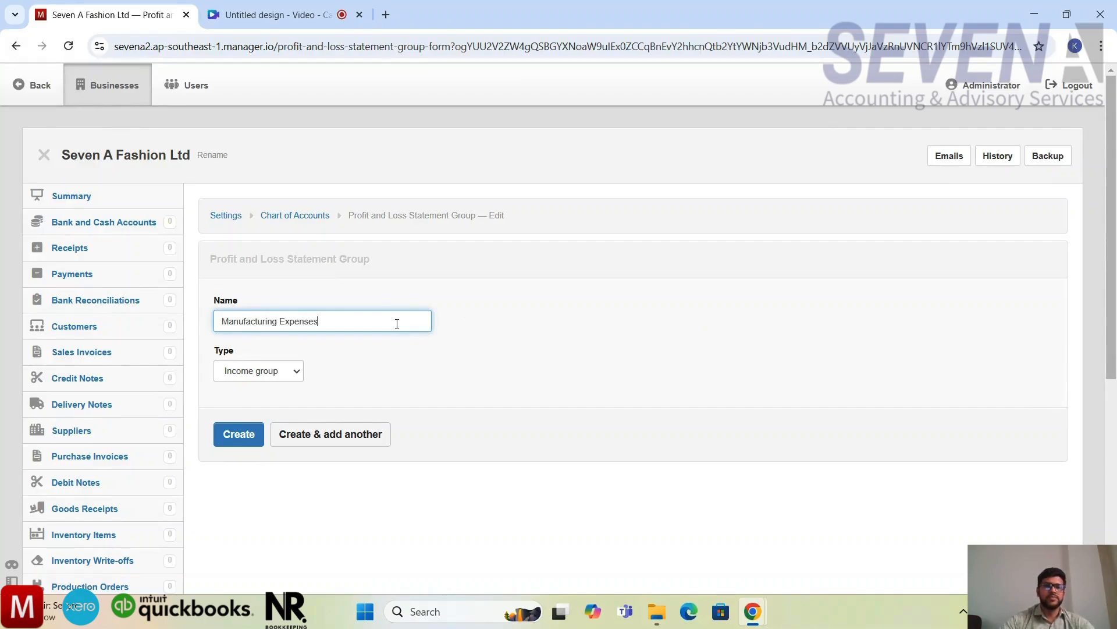
{"action": "left_click", "coordinate": [288, 371]}
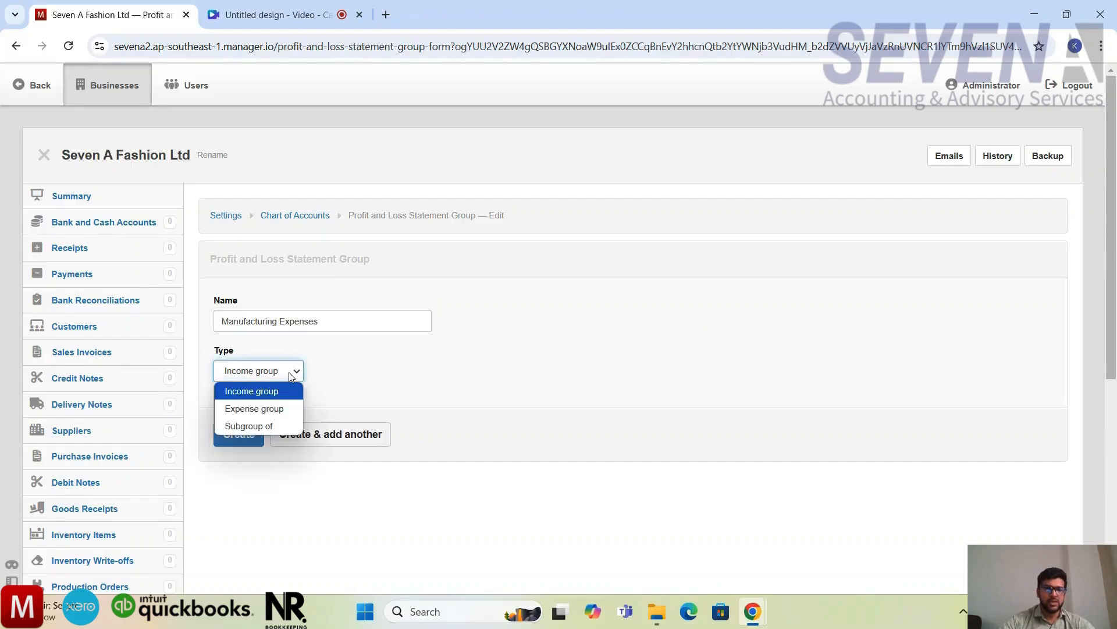
{"action": "left_click", "coordinate": [275, 408]}
{"action": "left_click", "coordinate": [361, 435]}
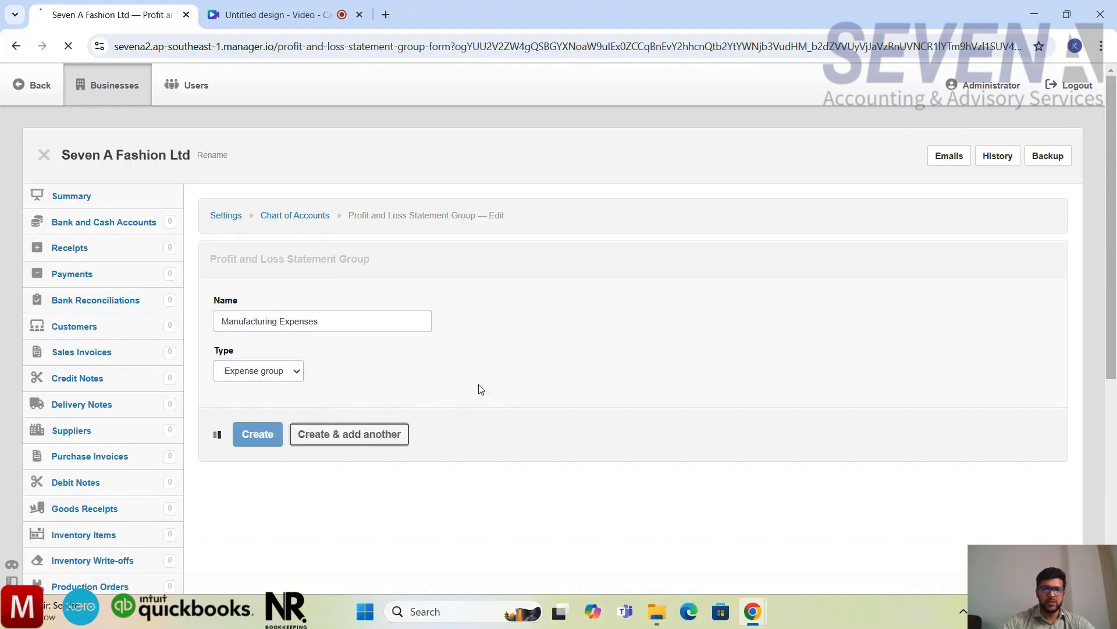
Step: Create a second Profit and Loss Statement group named Finance Expenses with the type Expense group
{"action": "left_click", "coordinate": [401, 325]}
{"action": "type", "text": "Fi"}
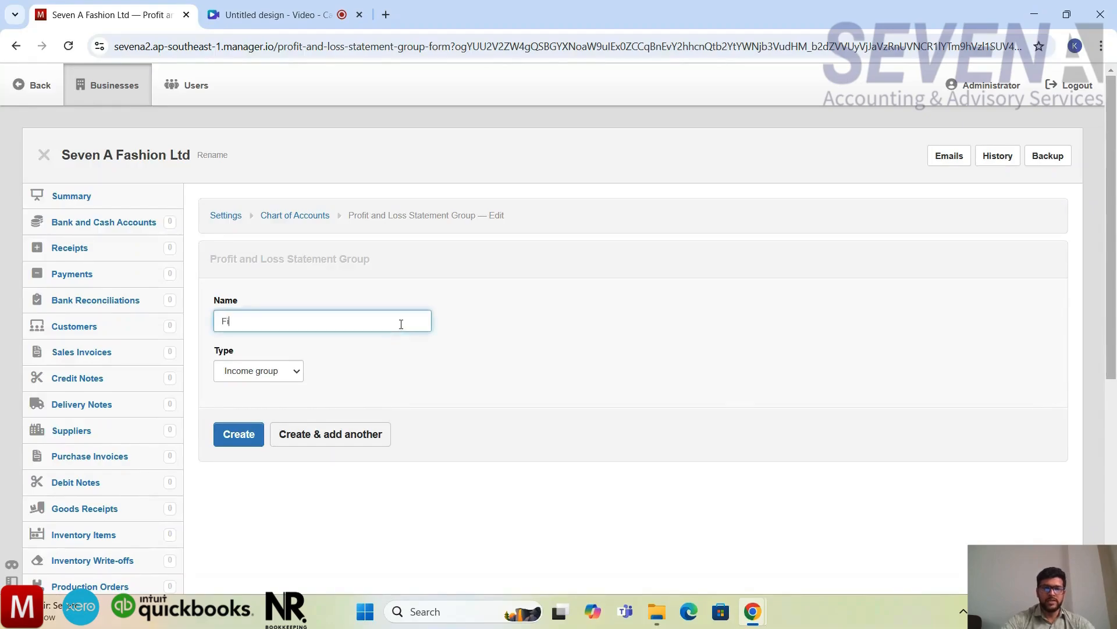
{"action": "type", "text": "nance Expenses"}
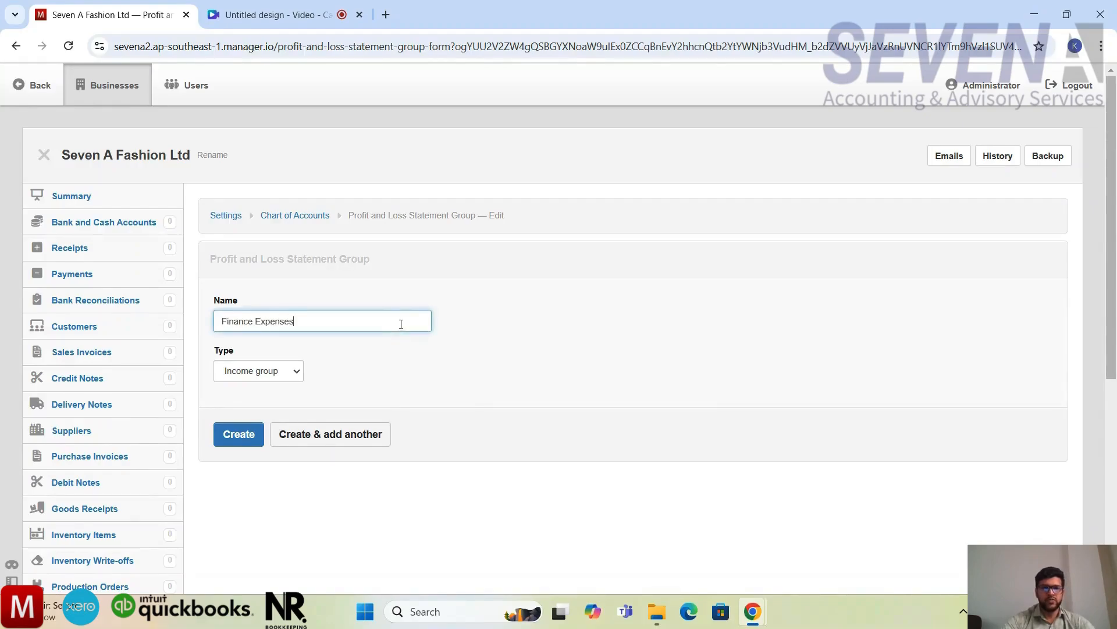
{"action": "left_click", "coordinate": [297, 376]}
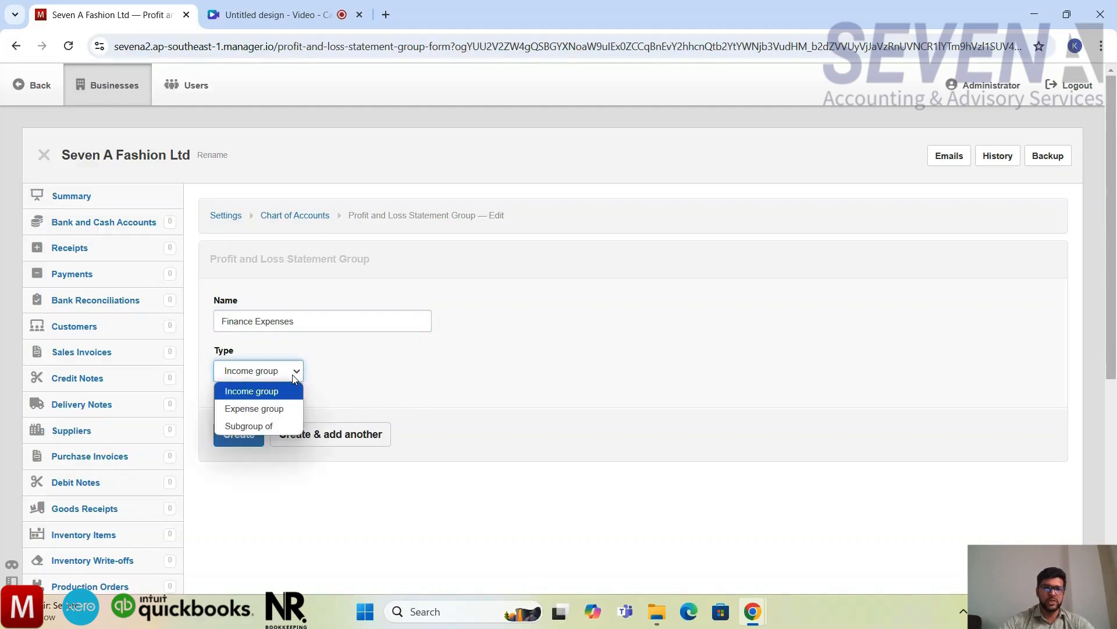
{"action": "left_click", "coordinate": [286, 408]}
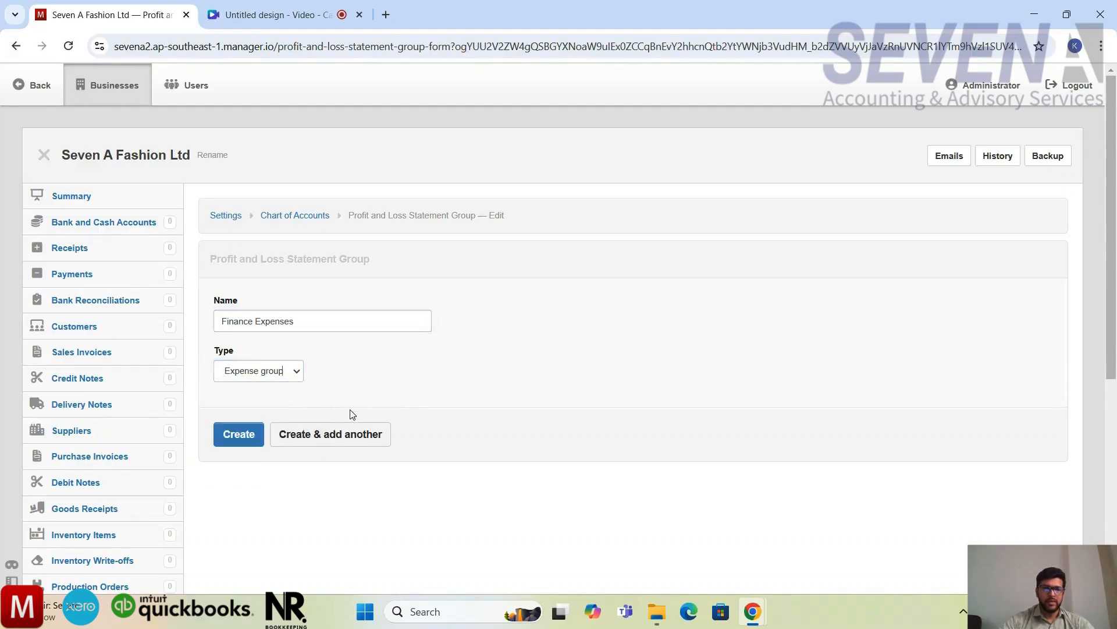
{"action": "left_click", "coordinate": [238, 435]}
Step: Open the Administration Expenses group to review its name and type, and save it as it is
{"action": "scroll", "coordinate": [757, 411], "scroll_direction": "down", "scroll_amount": 5}
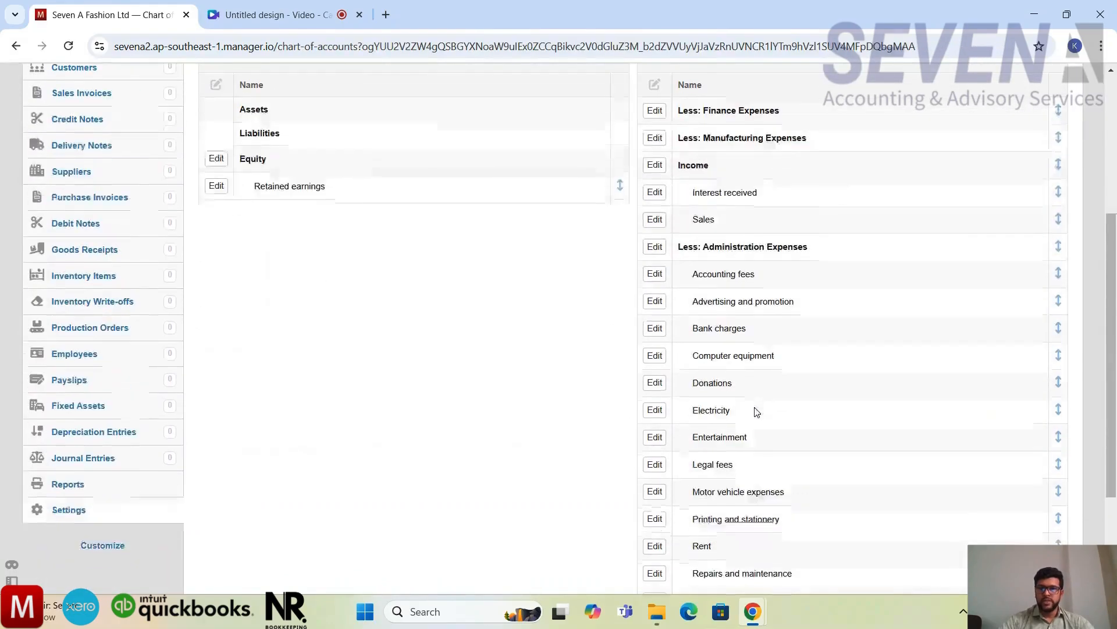
{"action": "left_click", "coordinate": [654, 245]}
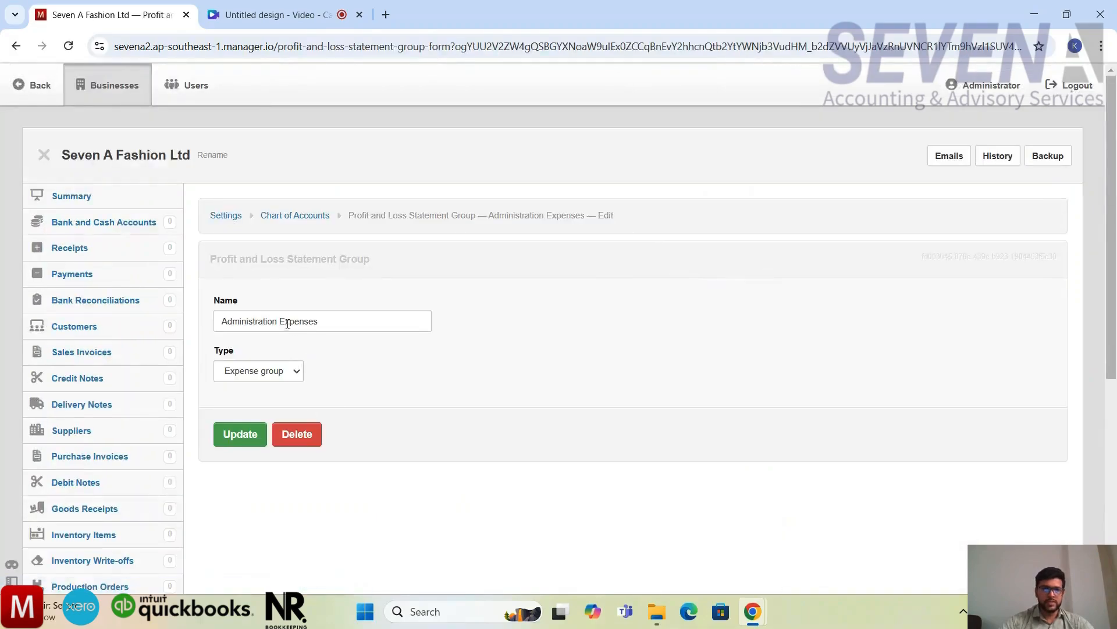
{"action": "left_click_drag", "start_coordinate": [282, 320], "coordinate": [227, 320]}
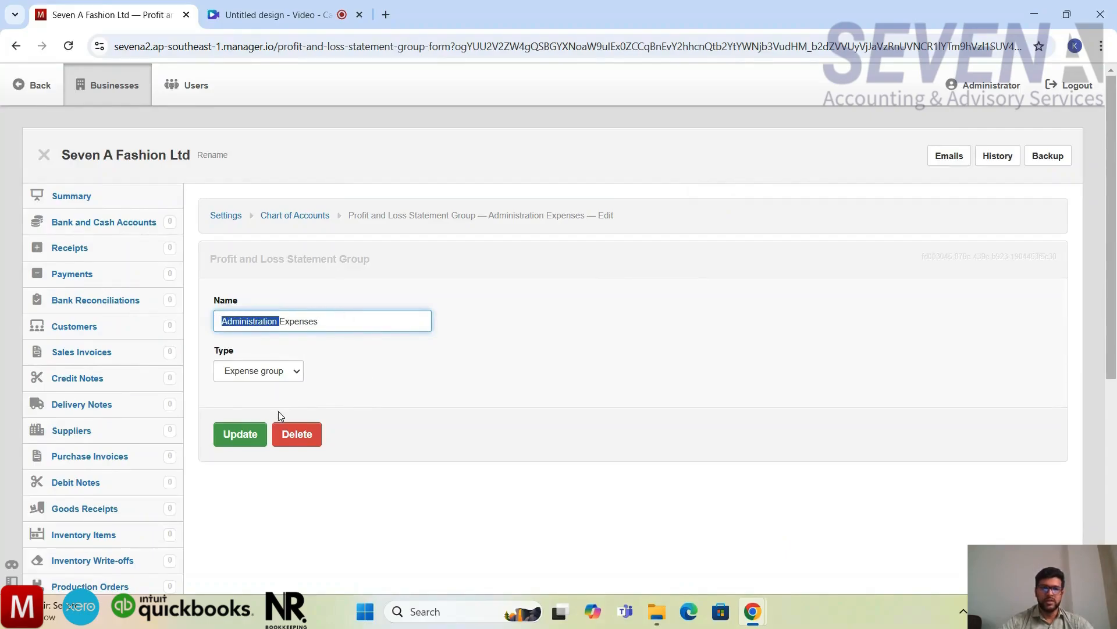
{"action": "left_click", "coordinate": [259, 436]}
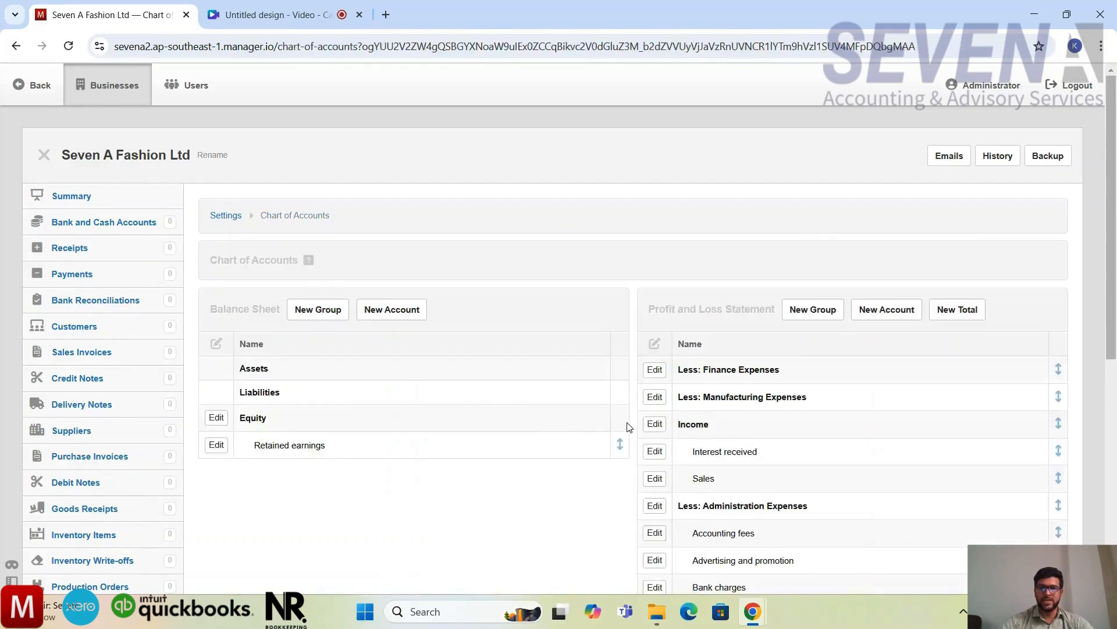
Step: Examine the Profit and Loss Statement groups and the accounts listed under them, including the Manufacturing Expenses group
{"action": "scroll", "coordinate": [627, 426], "scroll_direction": "down", "scroll_amount": 1}
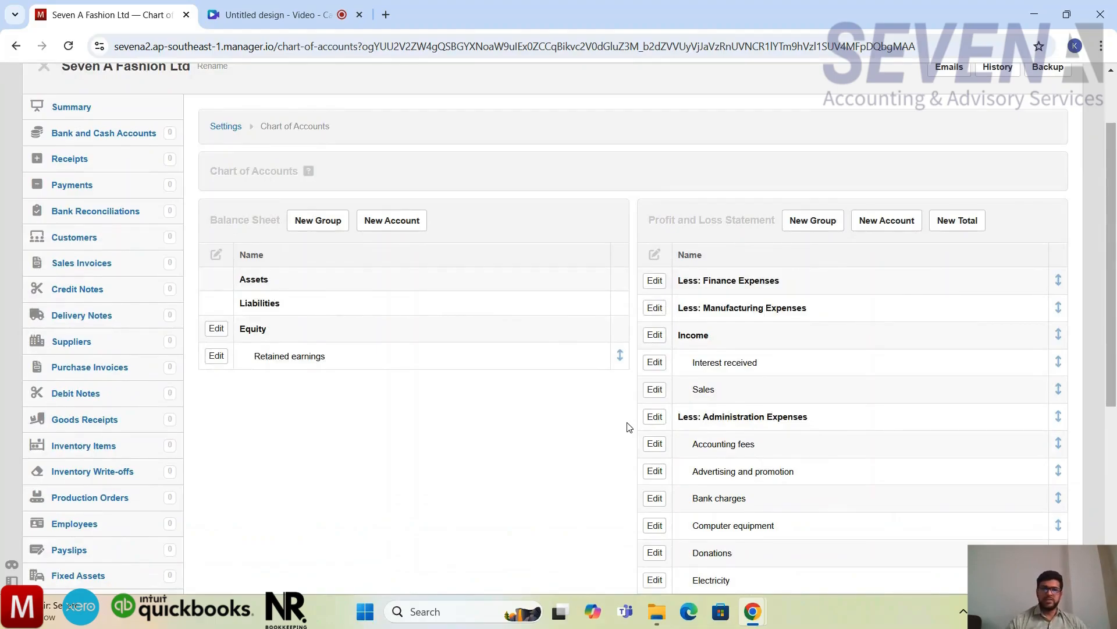
{"action": "scroll", "coordinate": [627, 426], "scroll_direction": "down", "scroll_amount": 2}
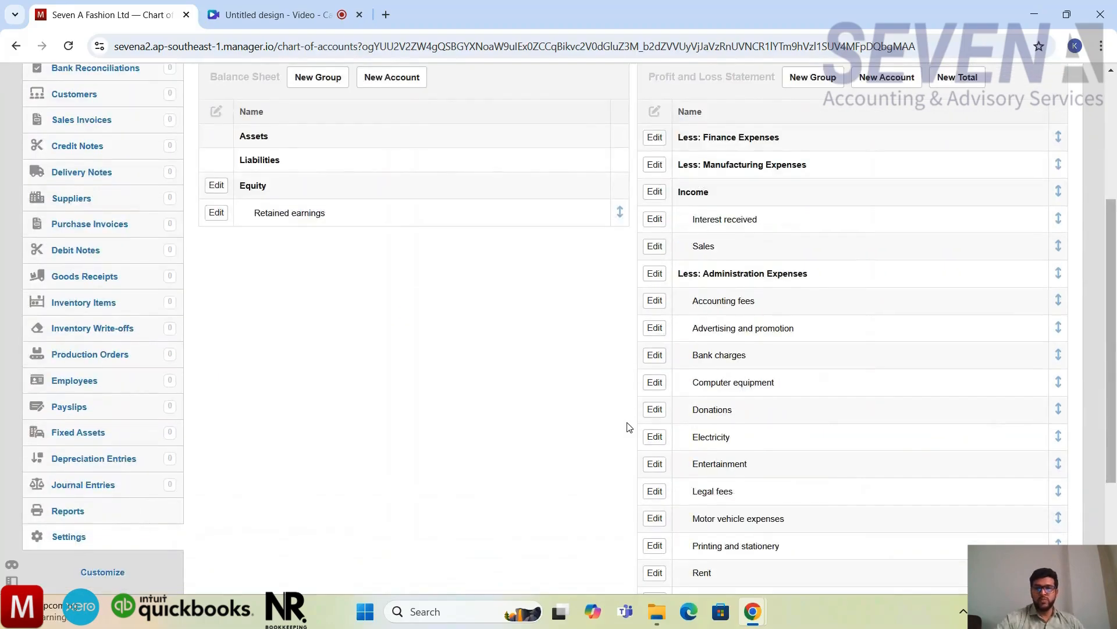
{"action": "scroll", "coordinate": [627, 426], "scroll_direction": "down", "scroll_amount": 1}
{"action": "scroll", "coordinate": [626, 426], "scroll_direction": "up", "scroll_amount": 2}
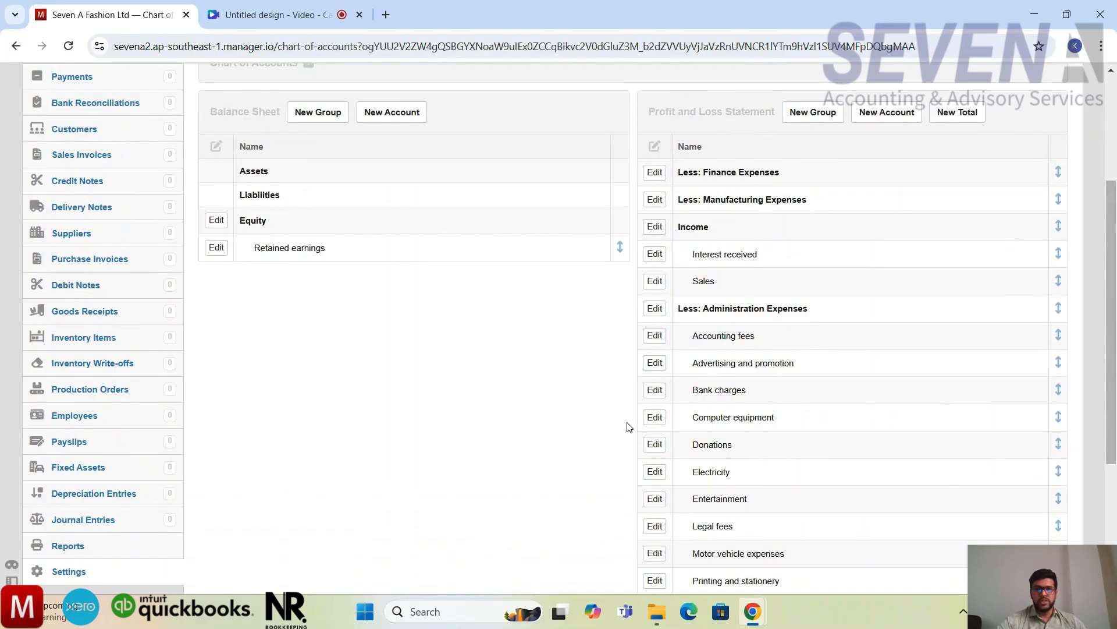
{"action": "scroll", "coordinate": [627, 426], "scroll_direction": "up", "scroll_amount": 1}
{"action": "scroll", "coordinate": [626, 426], "scroll_direction": "down", "scroll_amount": 1}
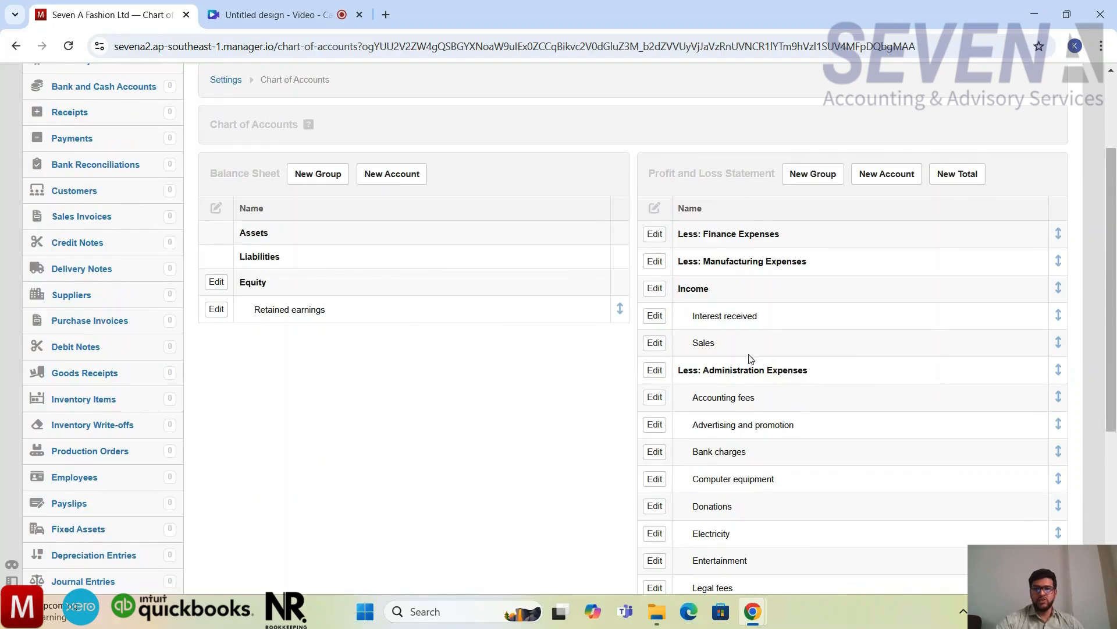
{"action": "scroll", "coordinate": [742, 411], "scroll_direction": "down", "scroll_amount": 1}
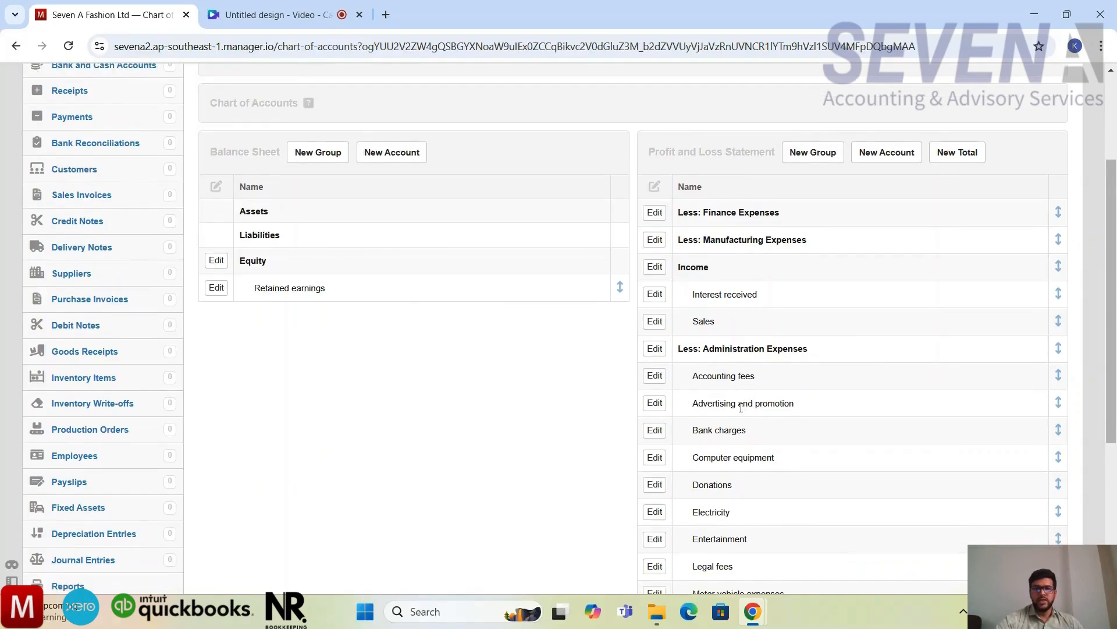
{"action": "scroll", "coordinate": [741, 407], "scroll_direction": "down", "scroll_amount": 4}
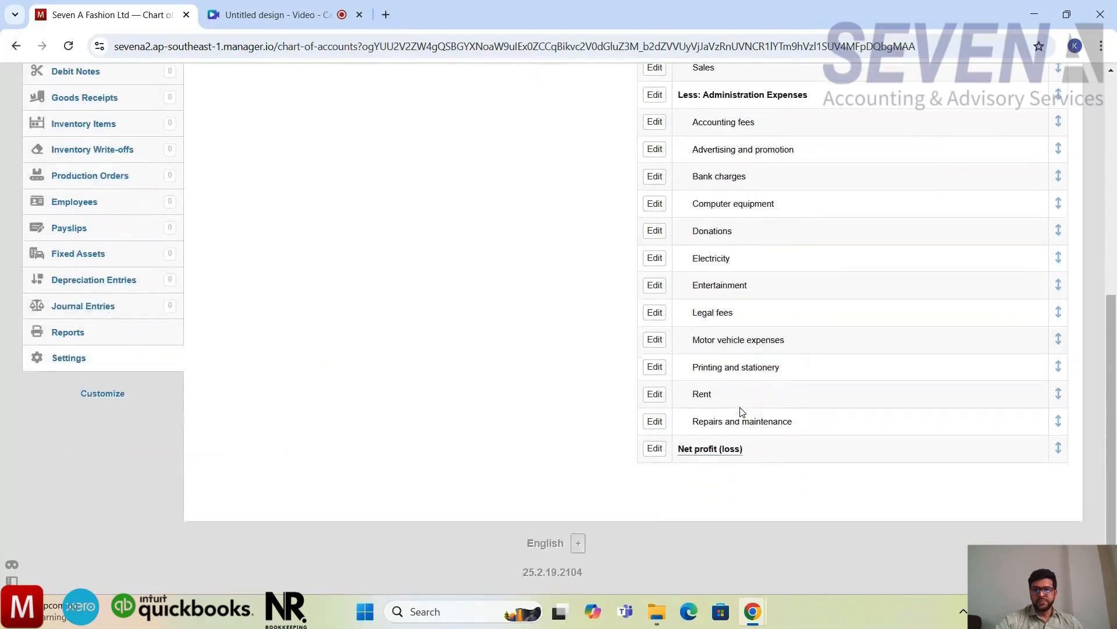
{"action": "scroll", "coordinate": [740, 411], "scroll_direction": "up", "scroll_amount": 2}
{"action": "scroll", "coordinate": [742, 412], "scroll_direction": "up", "scroll_amount": 2}
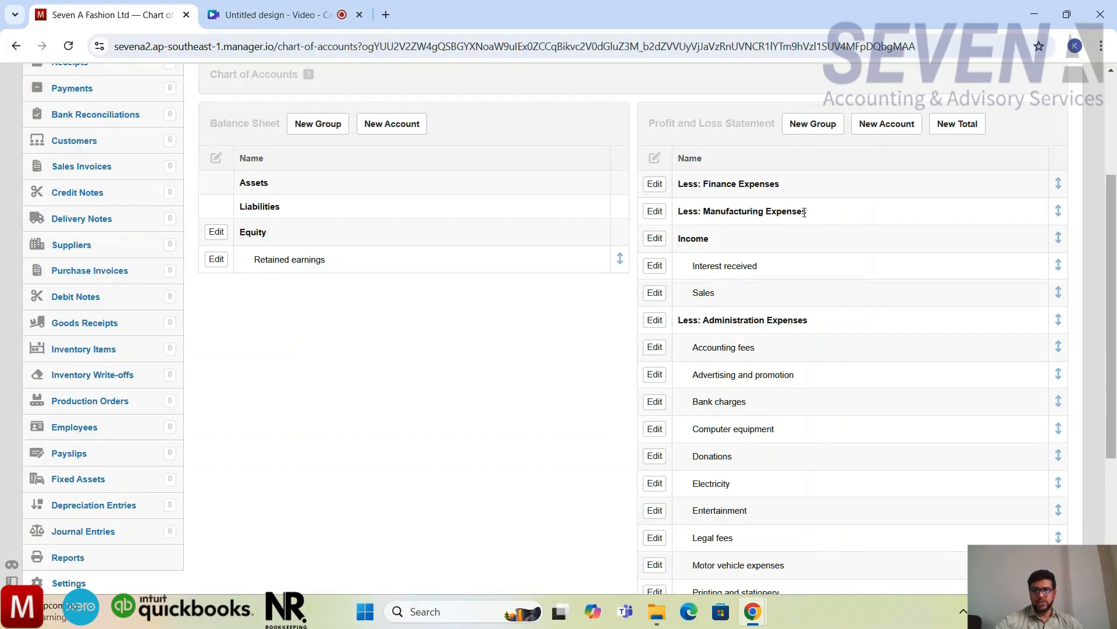
{"action": "left_click_drag", "start_coordinate": [804, 212], "coordinate": [724, 220]}
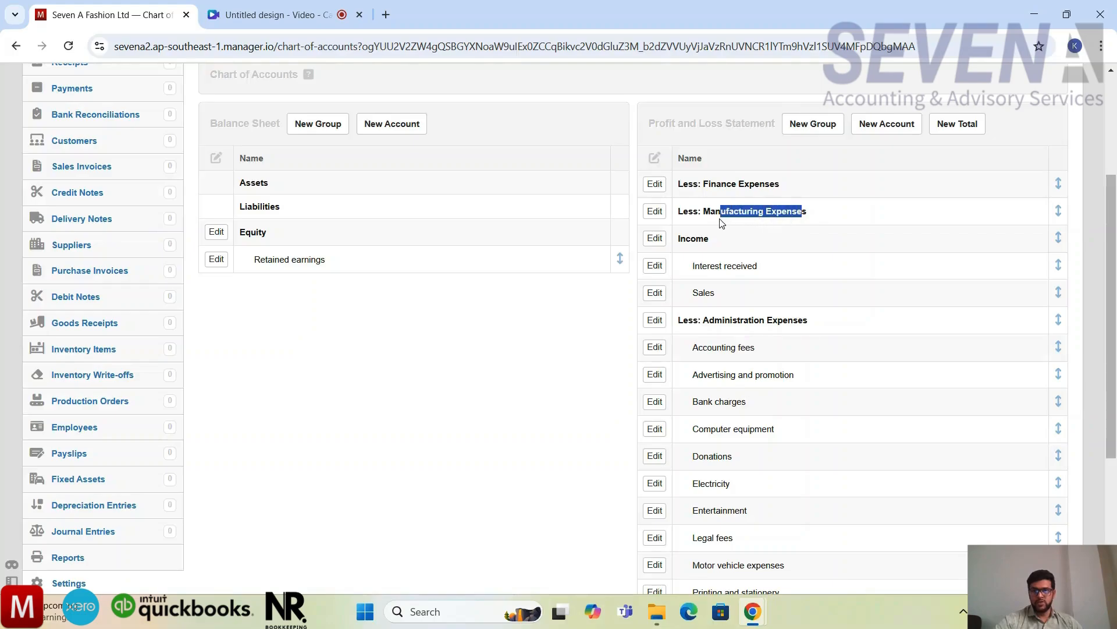
{"action": "left_click", "coordinate": [815, 217]}
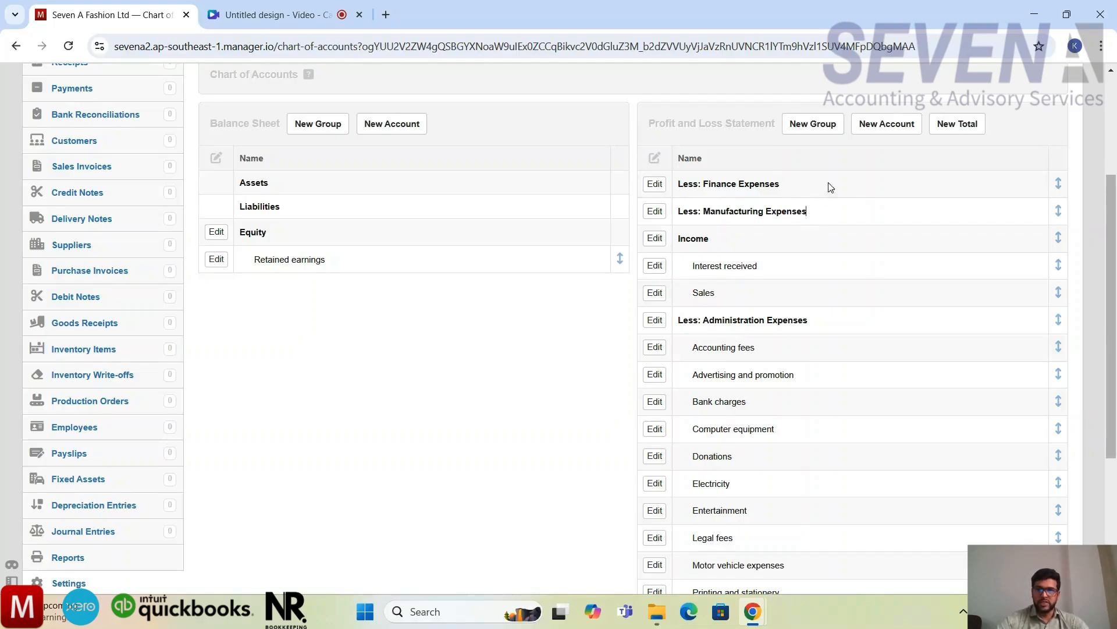
Step: Create a Profit and Loss Statement account named Direct Labor in the Manufacturing Expenses group and continue with another new account
{"action": "left_click", "coordinate": [876, 134]}
{"action": "left_click", "coordinate": [357, 331]}
{"action": "type", "text": "Dir"}
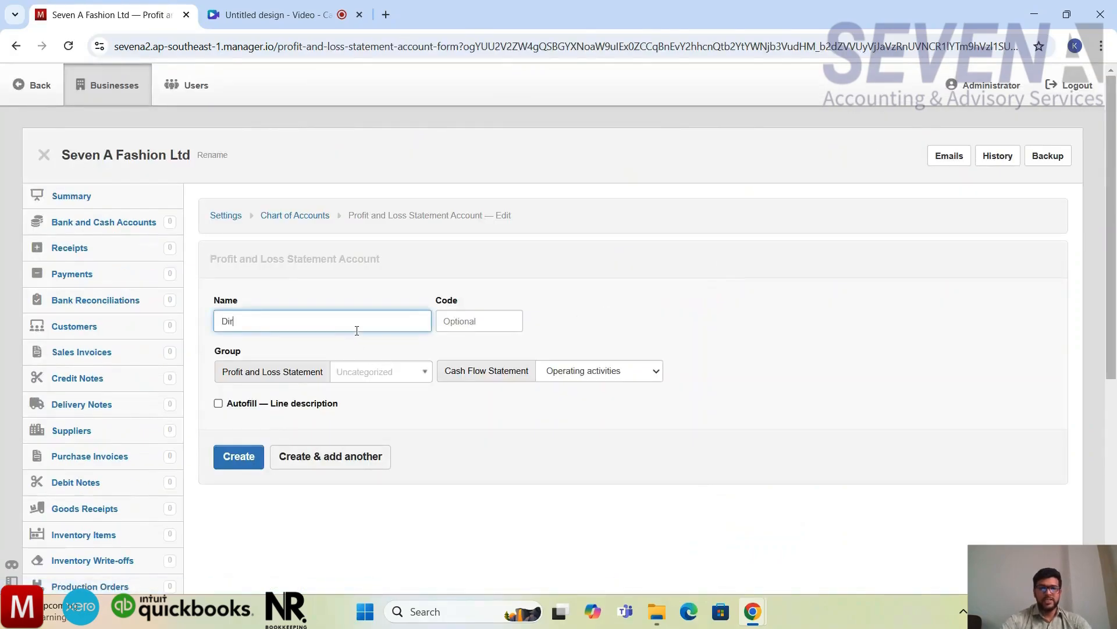
{"action": "type", "text": "ect Labor"}
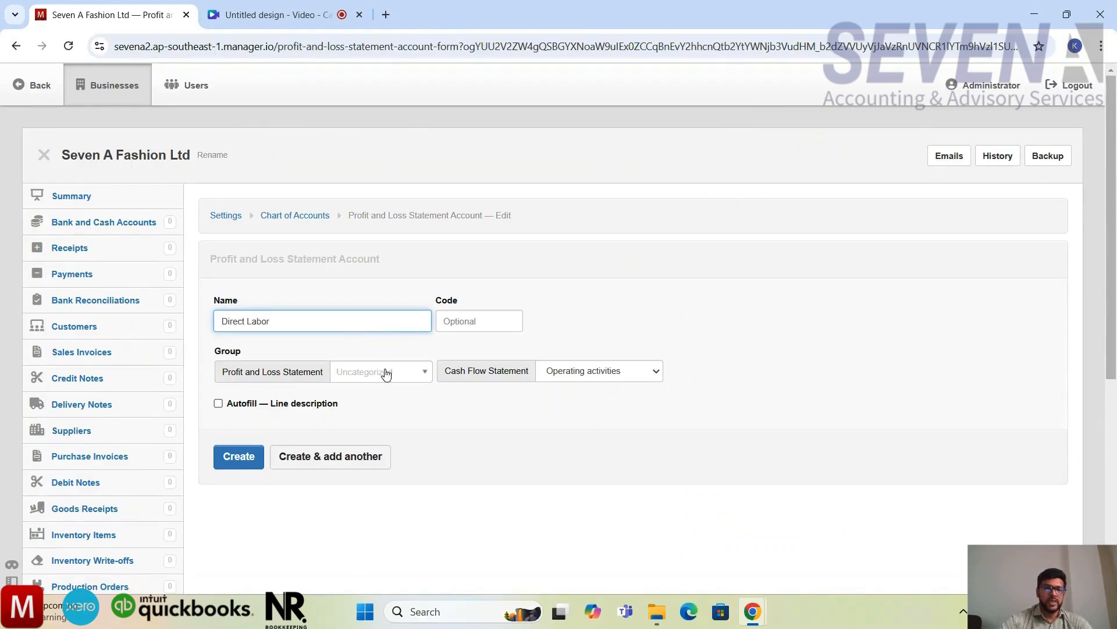
{"action": "left_click", "coordinate": [394, 374]}
{"action": "left_click", "coordinate": [382, 466]}
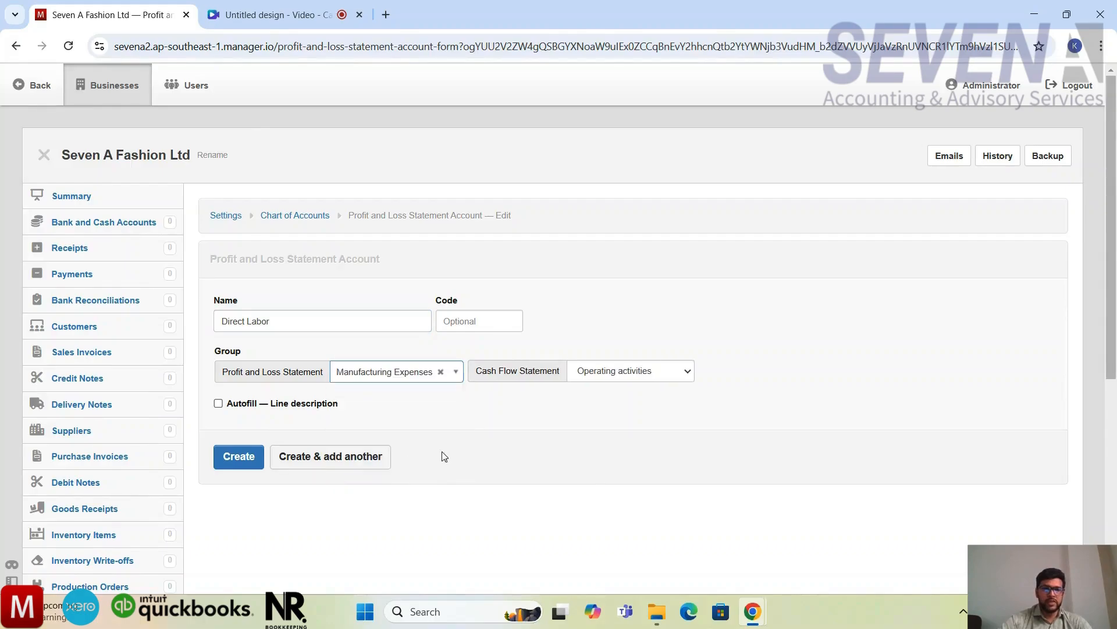
{"action": "left_click", "coordinate": [304, 461]}
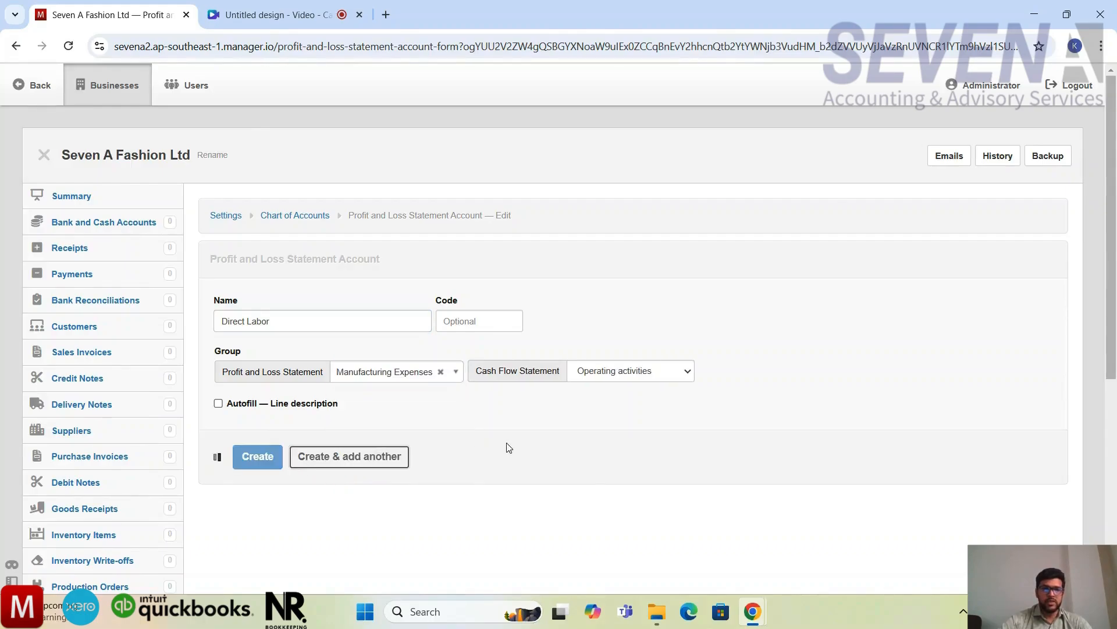
Step: Create the Factory electricity account in the Manufacturing Expenses group and continue with another new account
{"action": "left_click", "coordinate": [357, 317]}
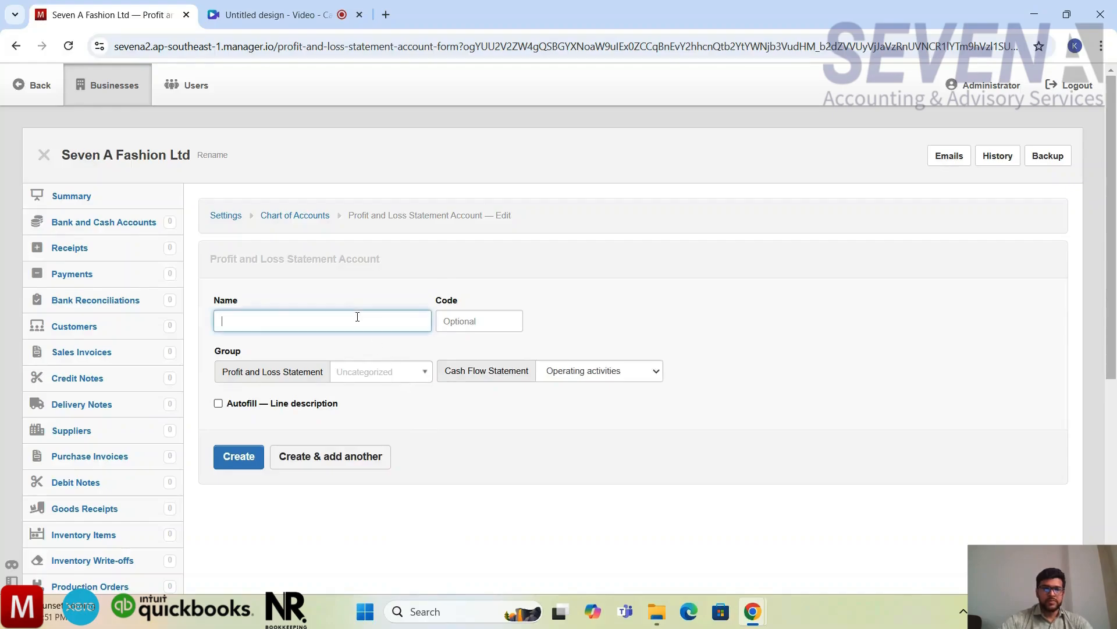
{"action": "type", "text": "R"}
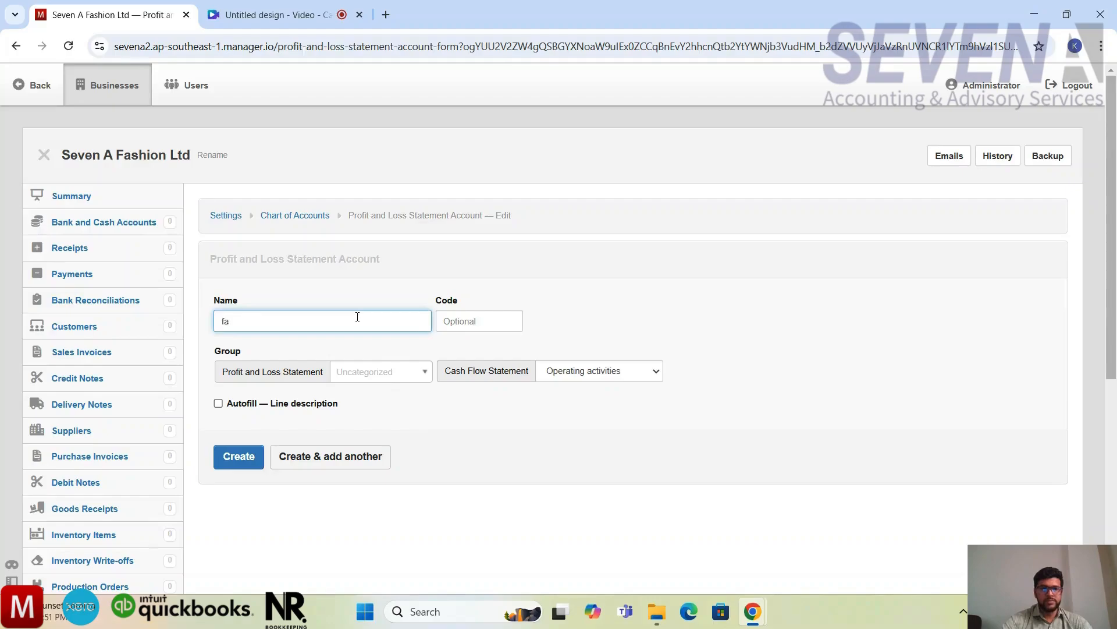
{"action": "type", "text": "actory electr"}
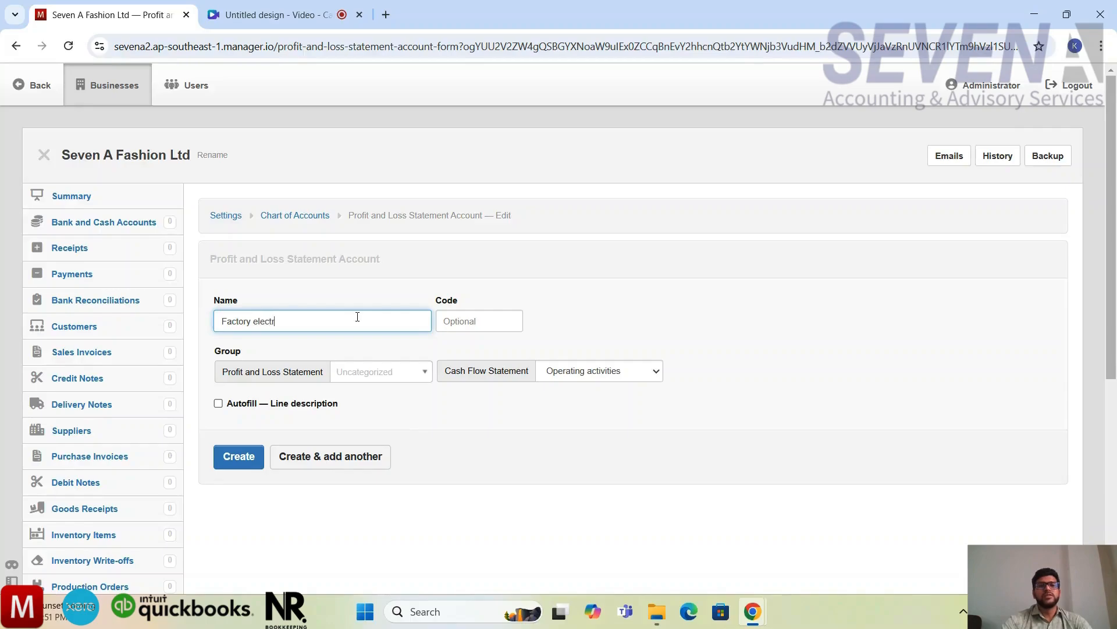
{"action": "type", "text": "icity"}
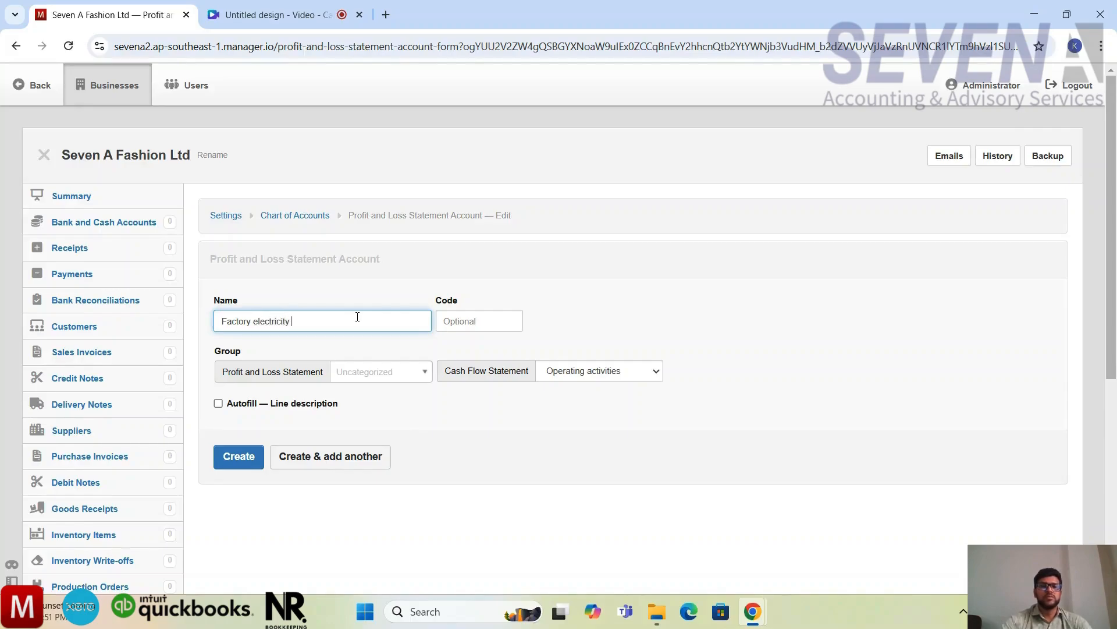
{"action": "left_click", "coordinate": [403, 371]}
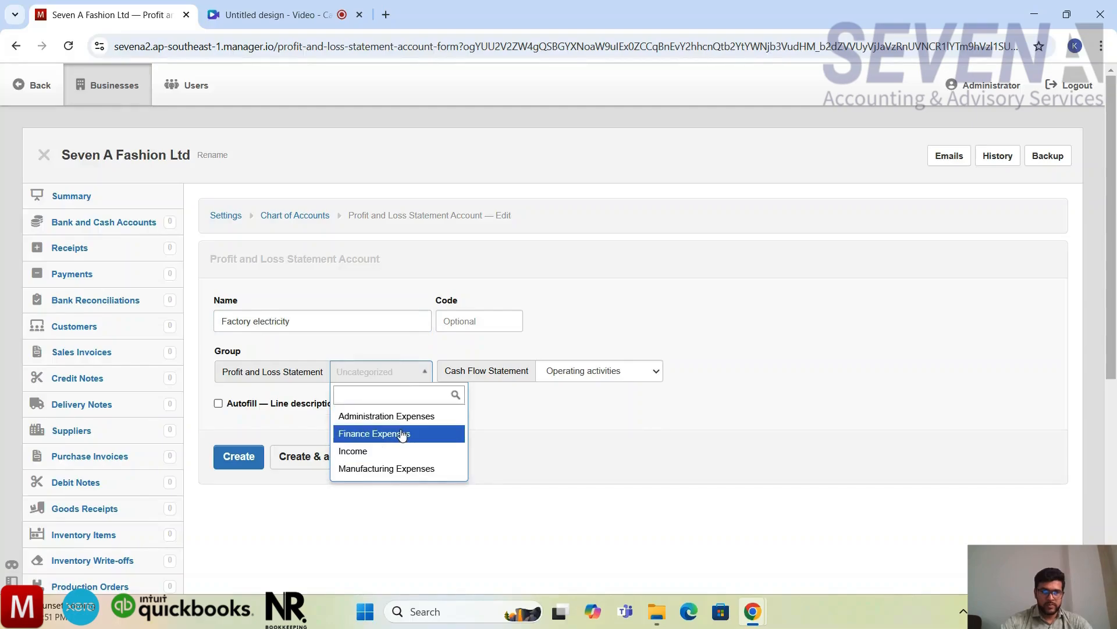
{"action": "left_click", "coordinate": [390, 469]}
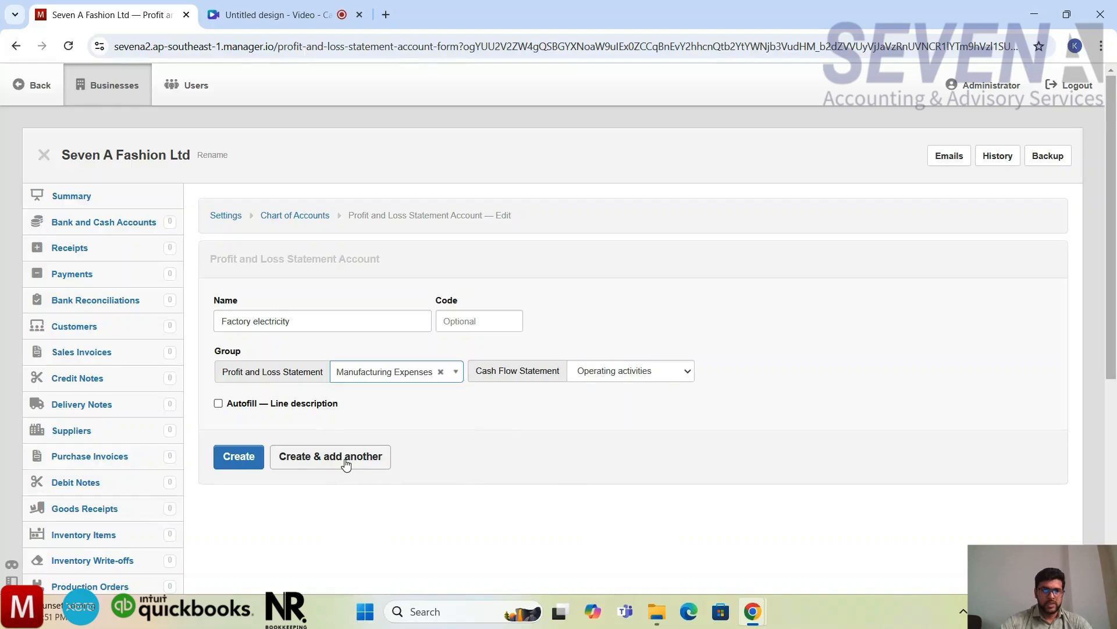
{"action": "left_click", "coordinate": [344, 460]}
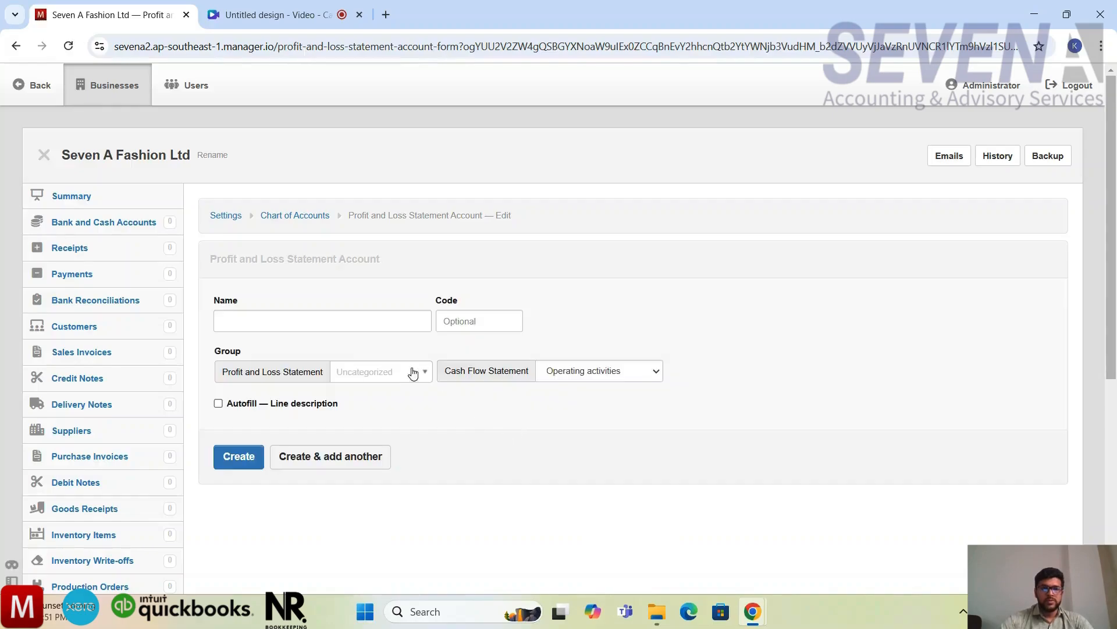
Step: Create a Profit and Loss Statement account named Factory gas exp. without assigning a group, and continue with another new account
{"action": "left_click", "coordinate": [384, 320]}
{"action": "type", "text": "Faco"}
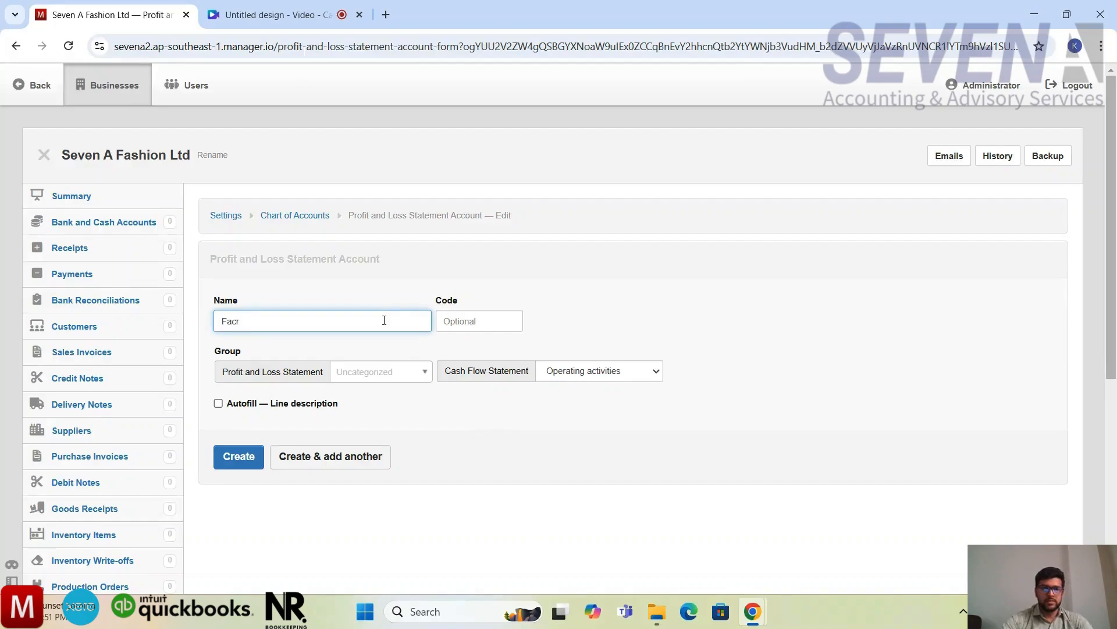
{"action": "type", "text": "ory gas exp."}
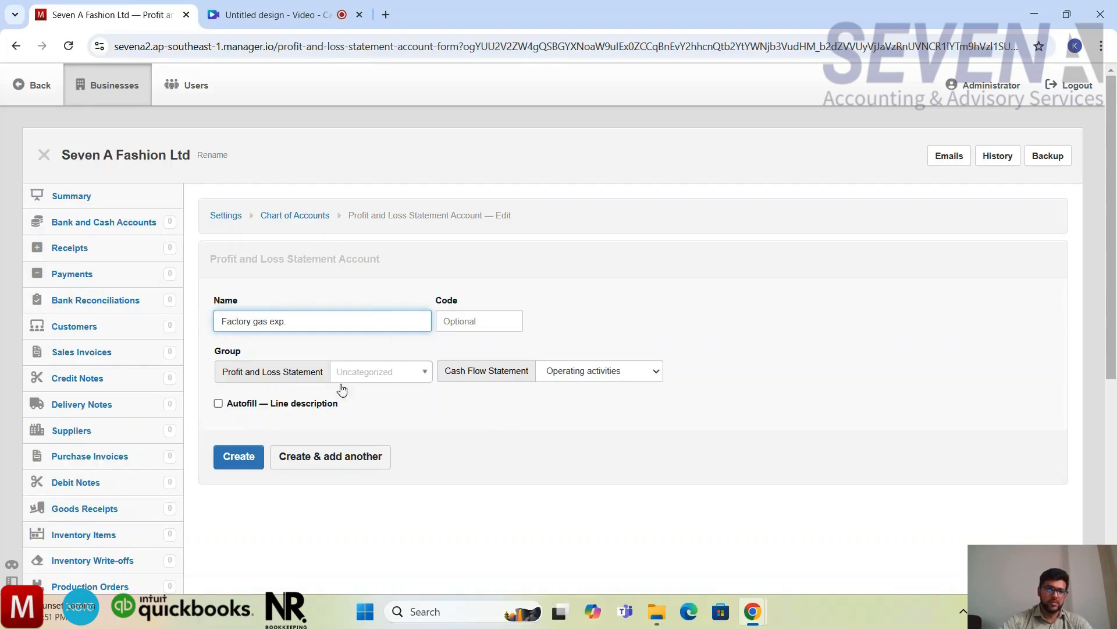
{"action": "left_click", "coordinate": [296, 456]}
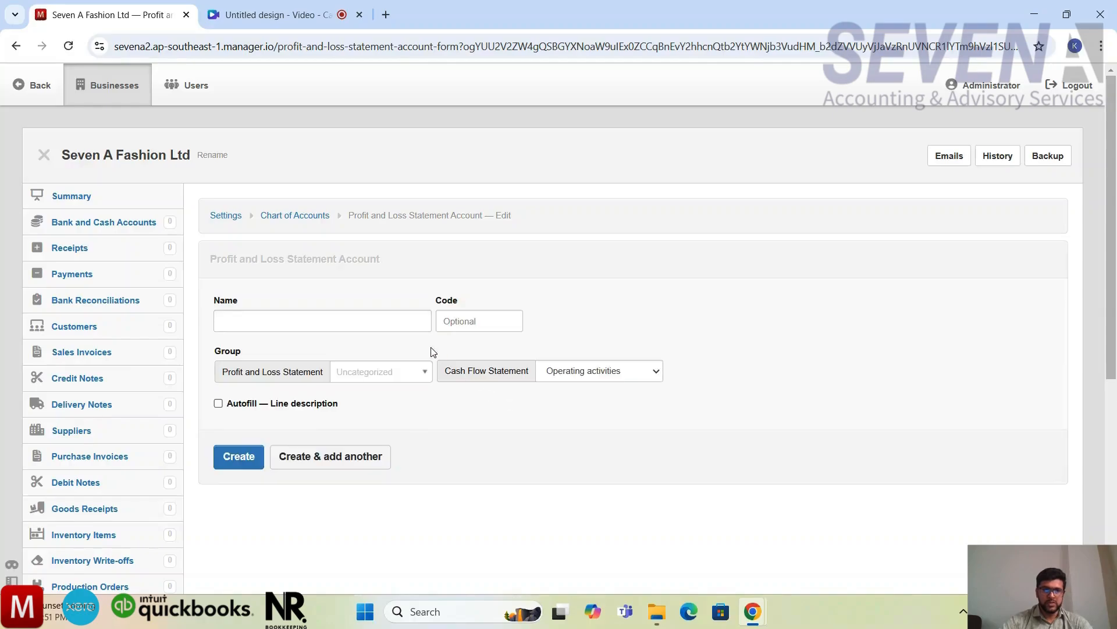
Step: Create the Bonus for workers account in the Manufacturing Expenses group and continue with another new account
{"action": "left_click", "coordinate": [382, 330]}
{"action": "type", "text": "b"}
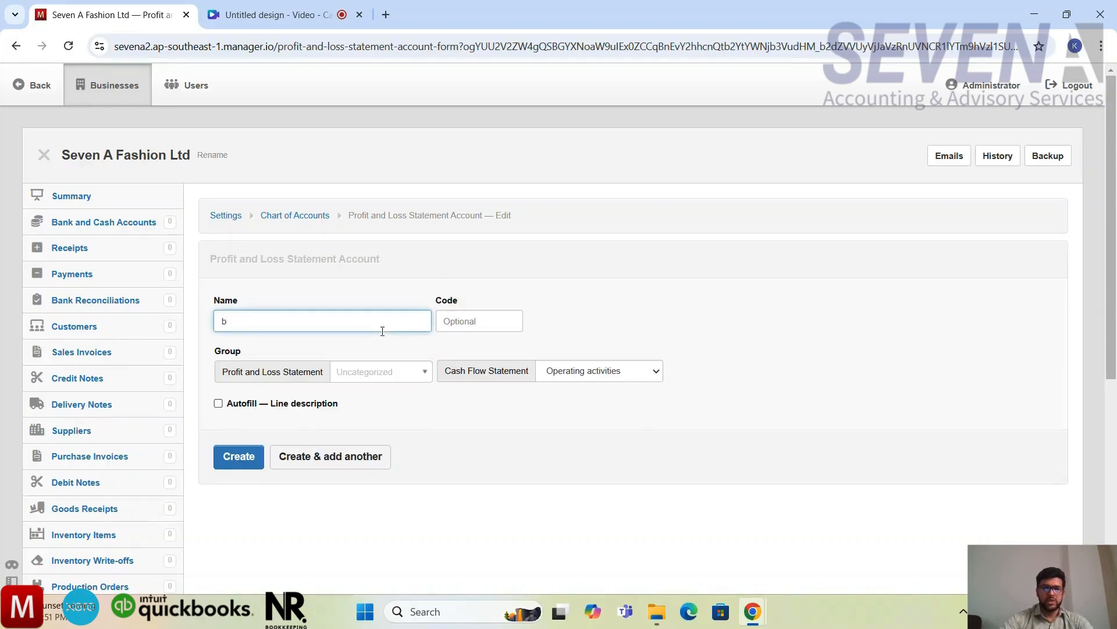
{"action": "type", "text": "onsu"}
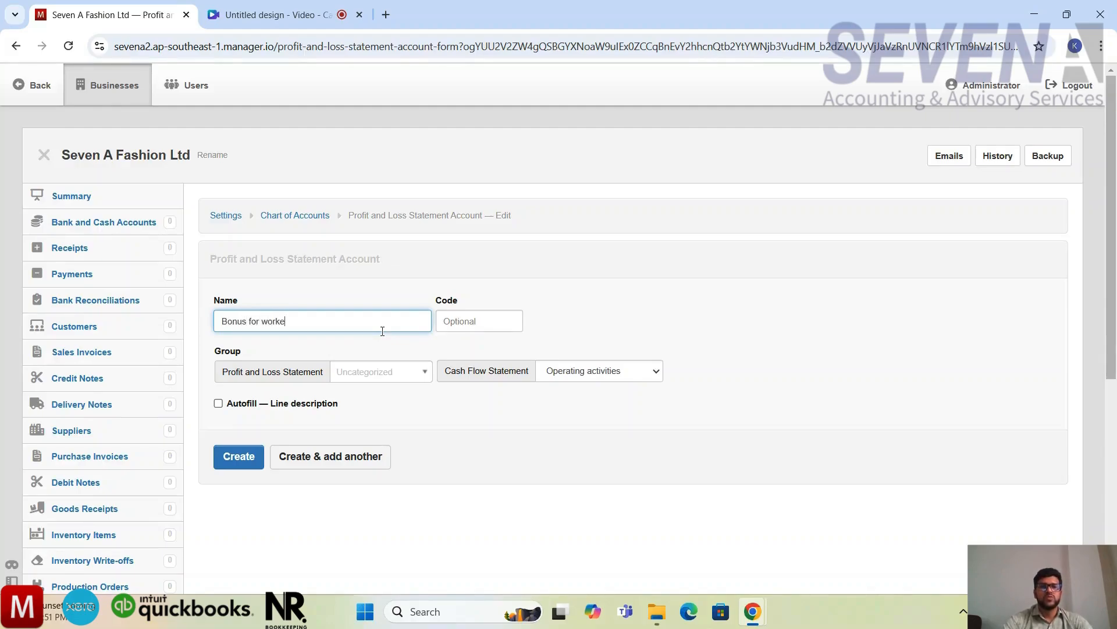
{"action": "type", "text": " for workers"}
{"action": "left_click", "coordinate": [387, 373]}
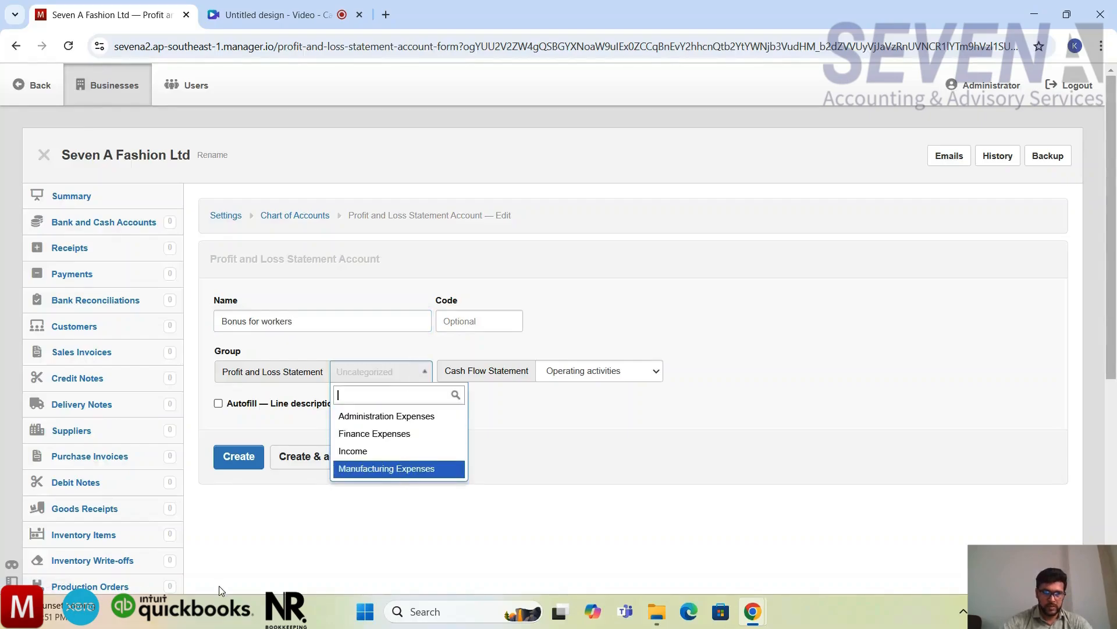
{"action": "left_click", "coordinate": [370, 470]}
{"action": "left_click", "coordinate": [342, 470]}
Step: Create the Repair and maintenance account without assigning a group, and continue with another new account
{"action": "left_click", "coordinate": [346, 330]}
{"action": "type", "text": "Repair and "}
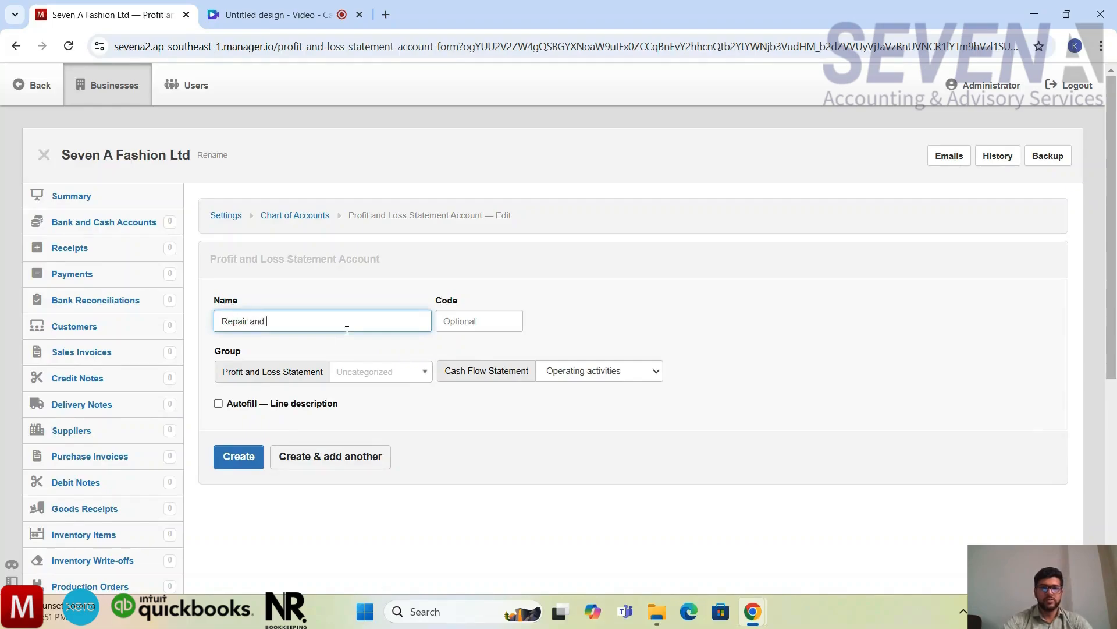
{"action": "type", "text": "maintenance"}
{"action": "left_click", "coordinate": [559, 312]}
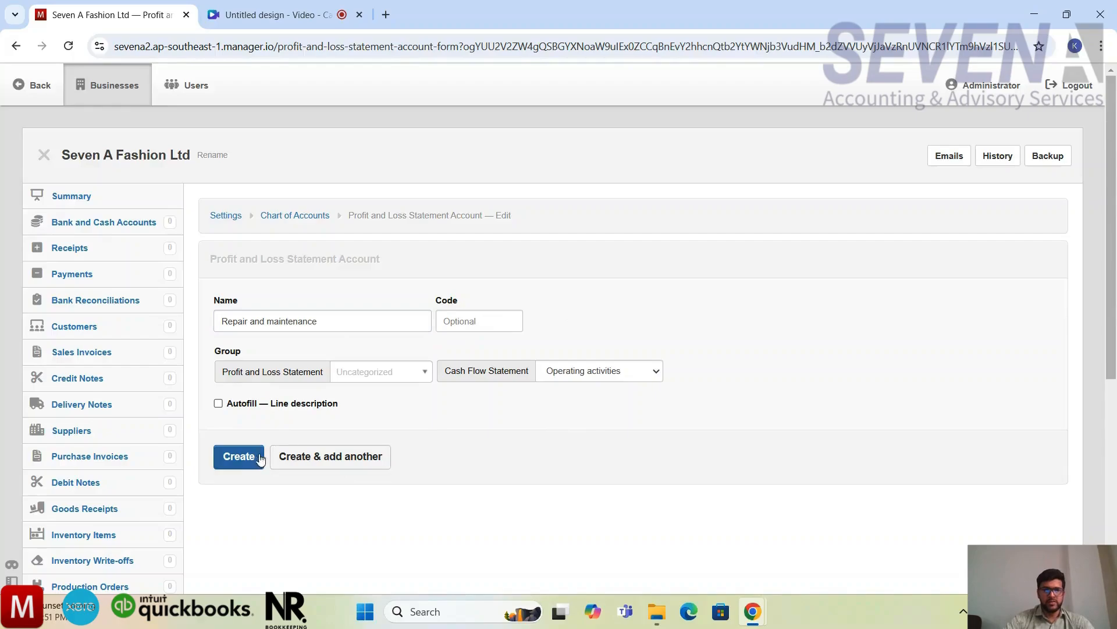
{"action": "left_click", "coordinate": [313, 460]}
Step: Fill in a new account named Other overhead and assign it to the Manufacturing Expenses group
{"action": "left_click", "coordinate": [319, 321]}
{"action": "type", "text": "Other overhead"}
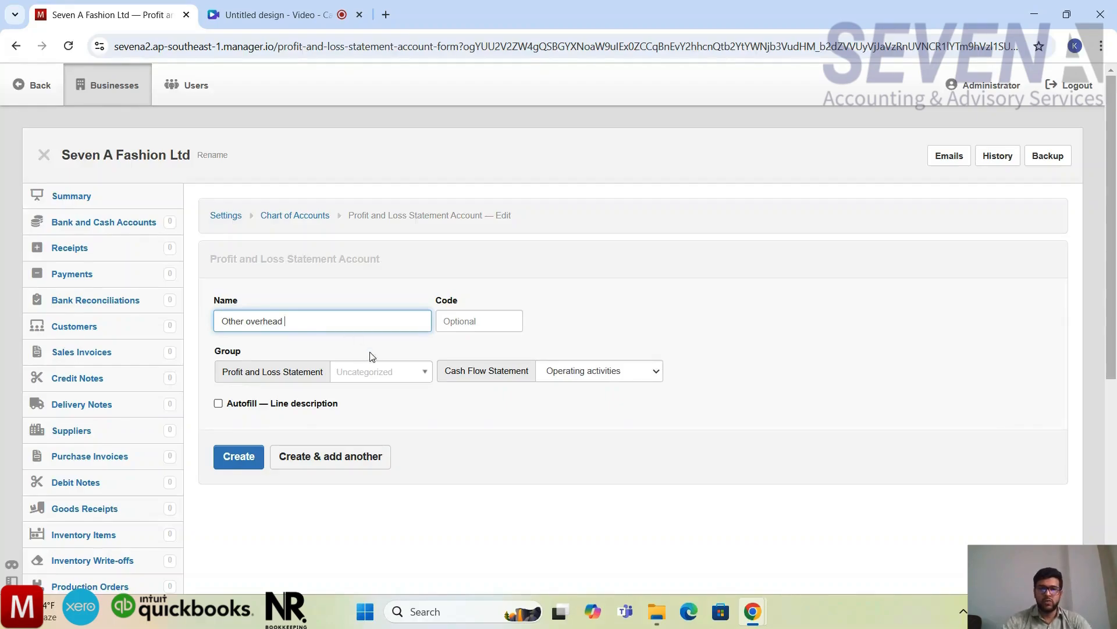
{"action": "left_click", "coordinate": [400, 376]}
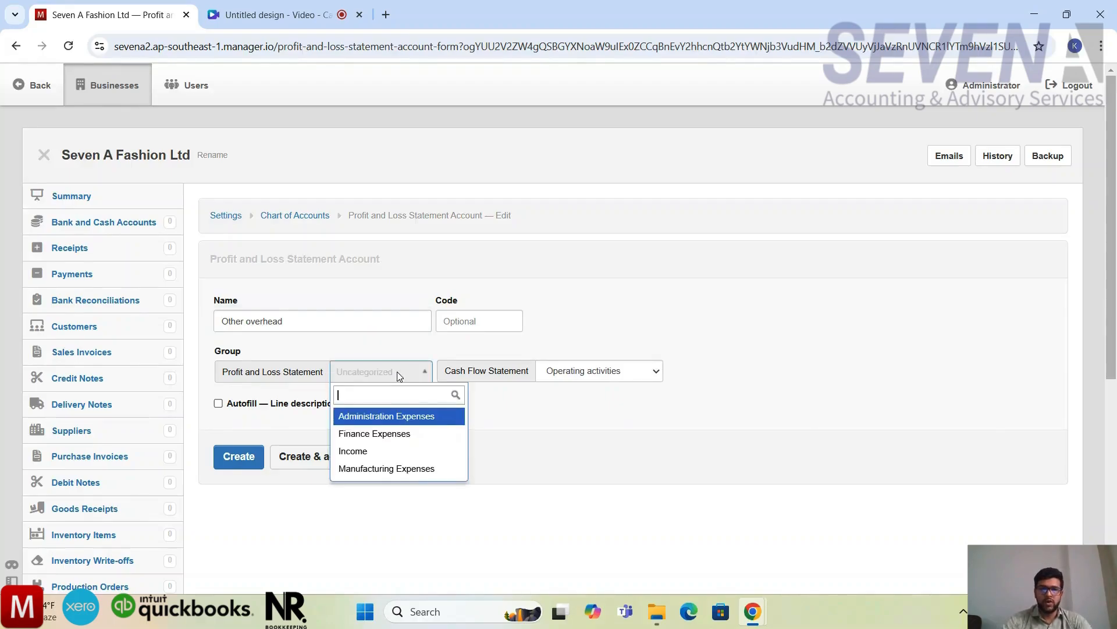
{"action": "left_click", "coordinate": [387, 469]}
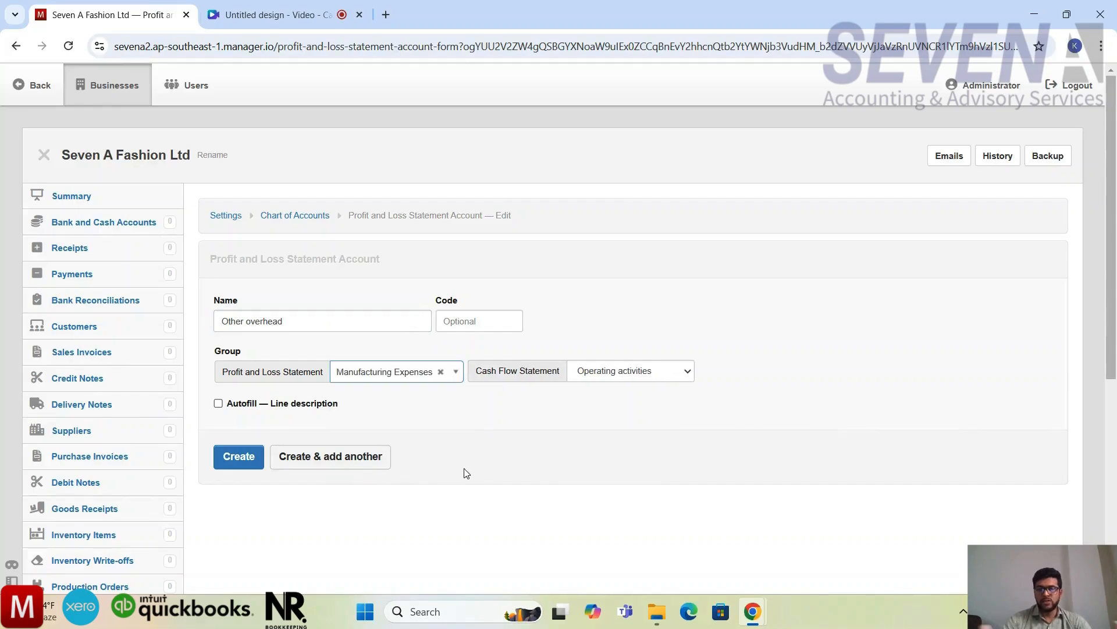